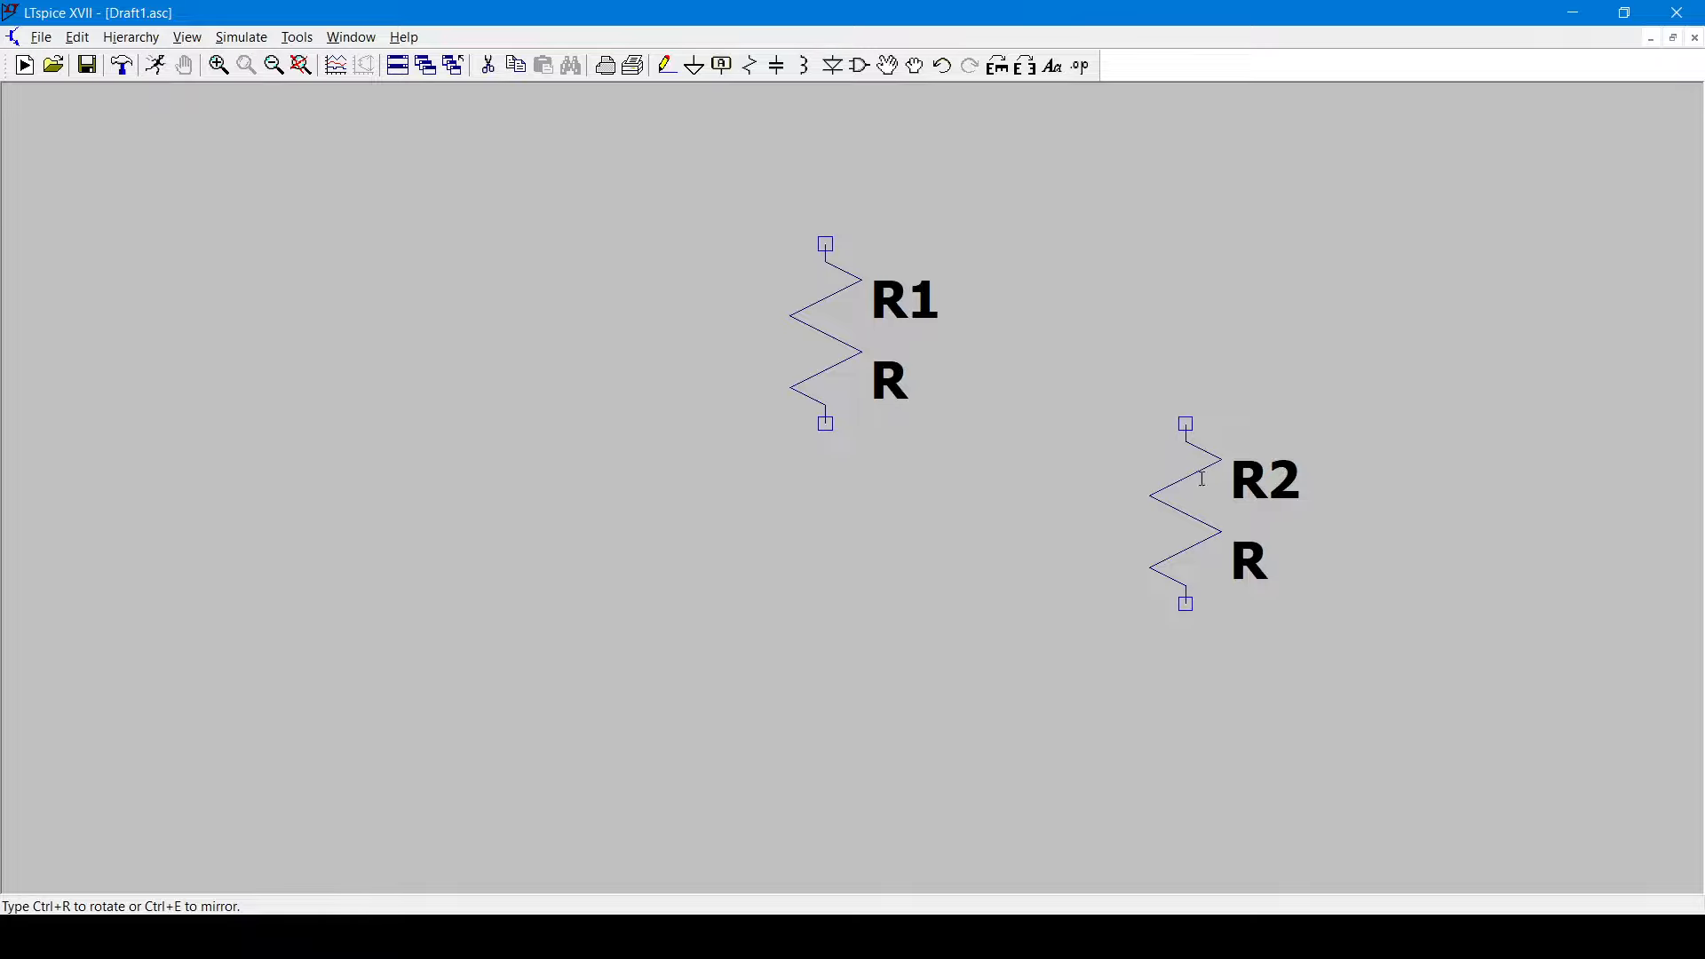
Place a second resistor directly below R1, vertically aligned with it and leaving a gap between the two.
key(Escape)
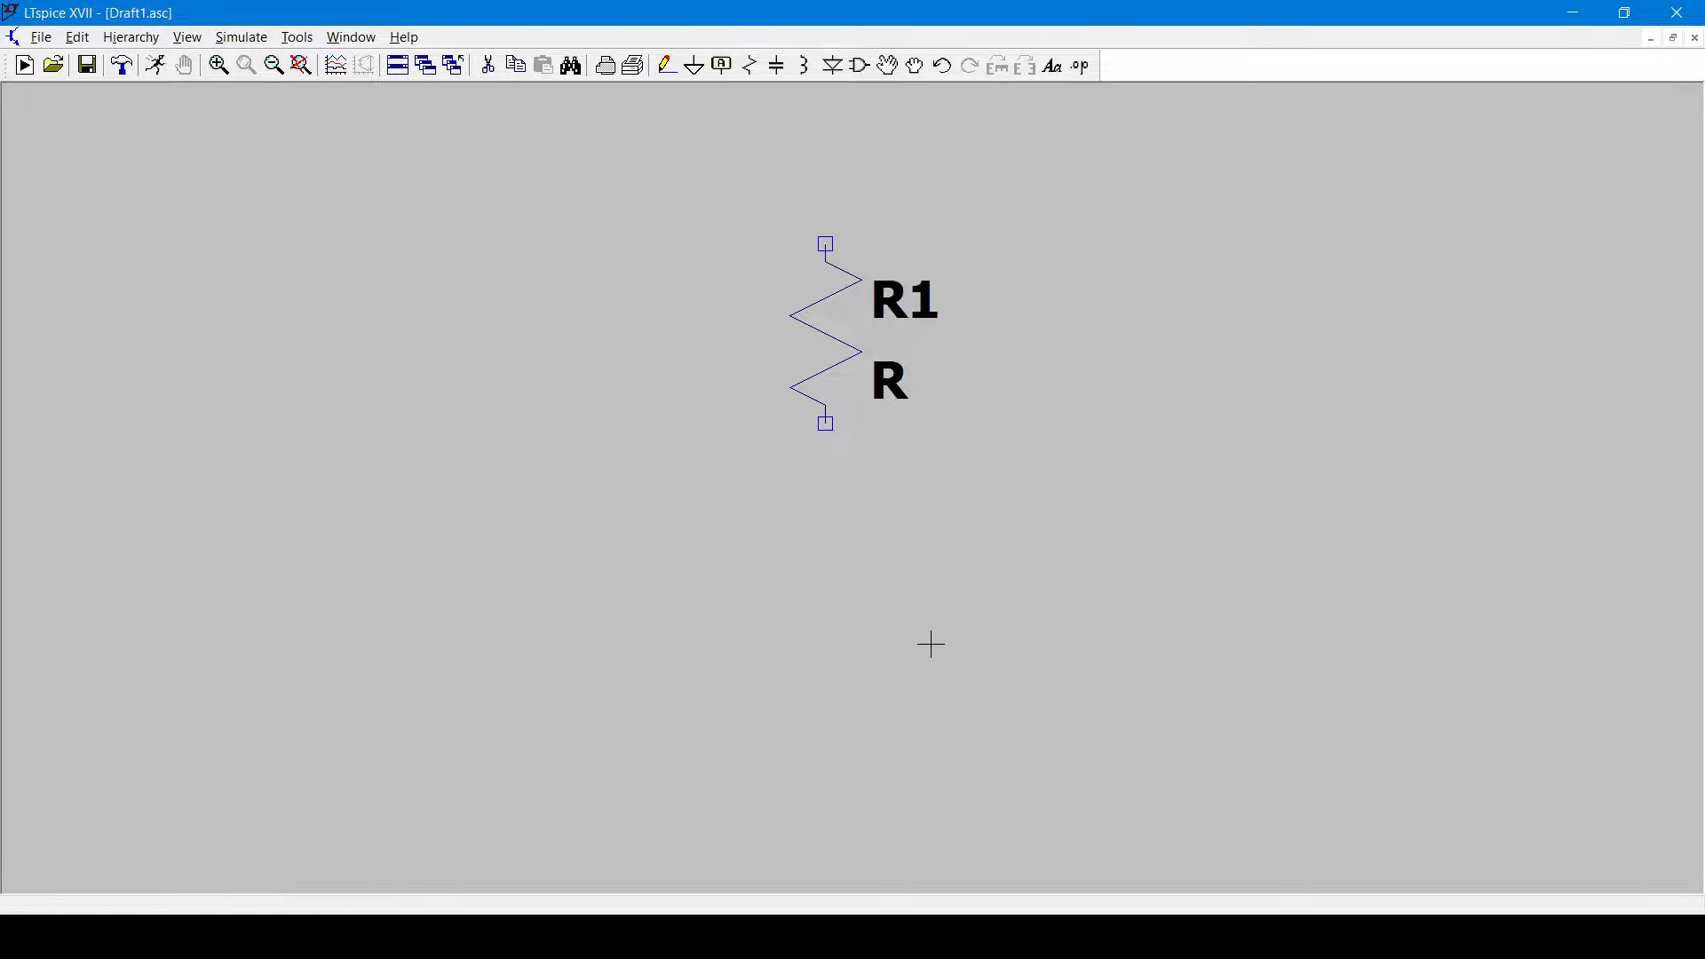
drag(926, 654, 924, 616)
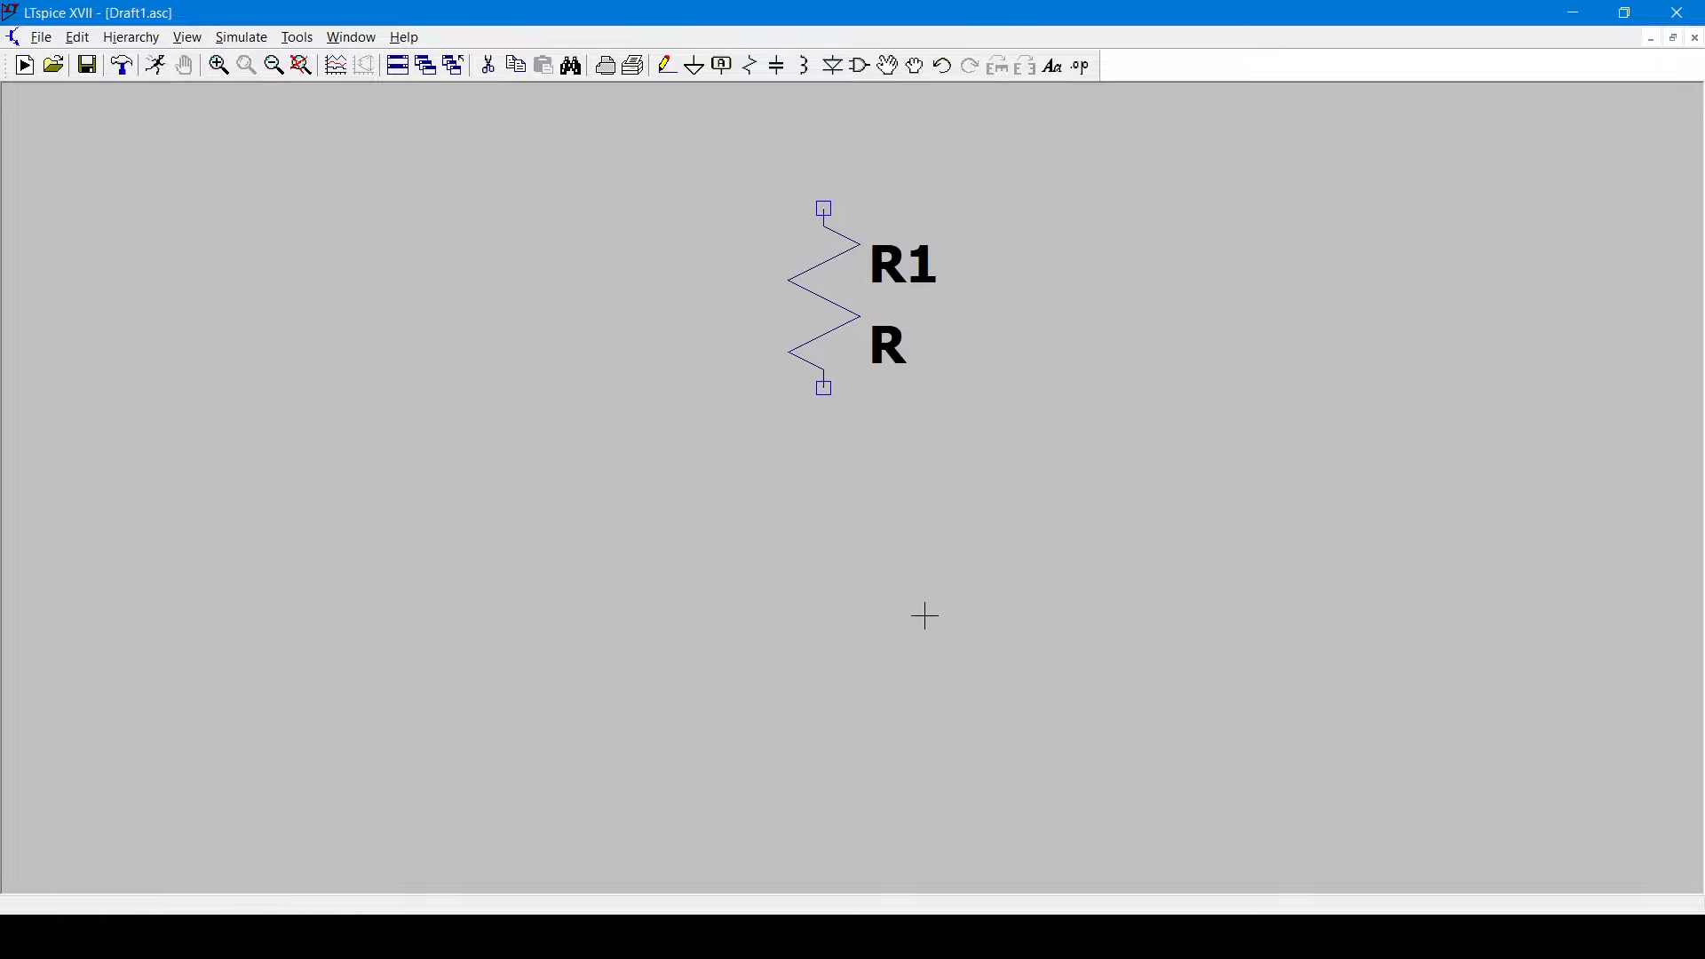
key(r)
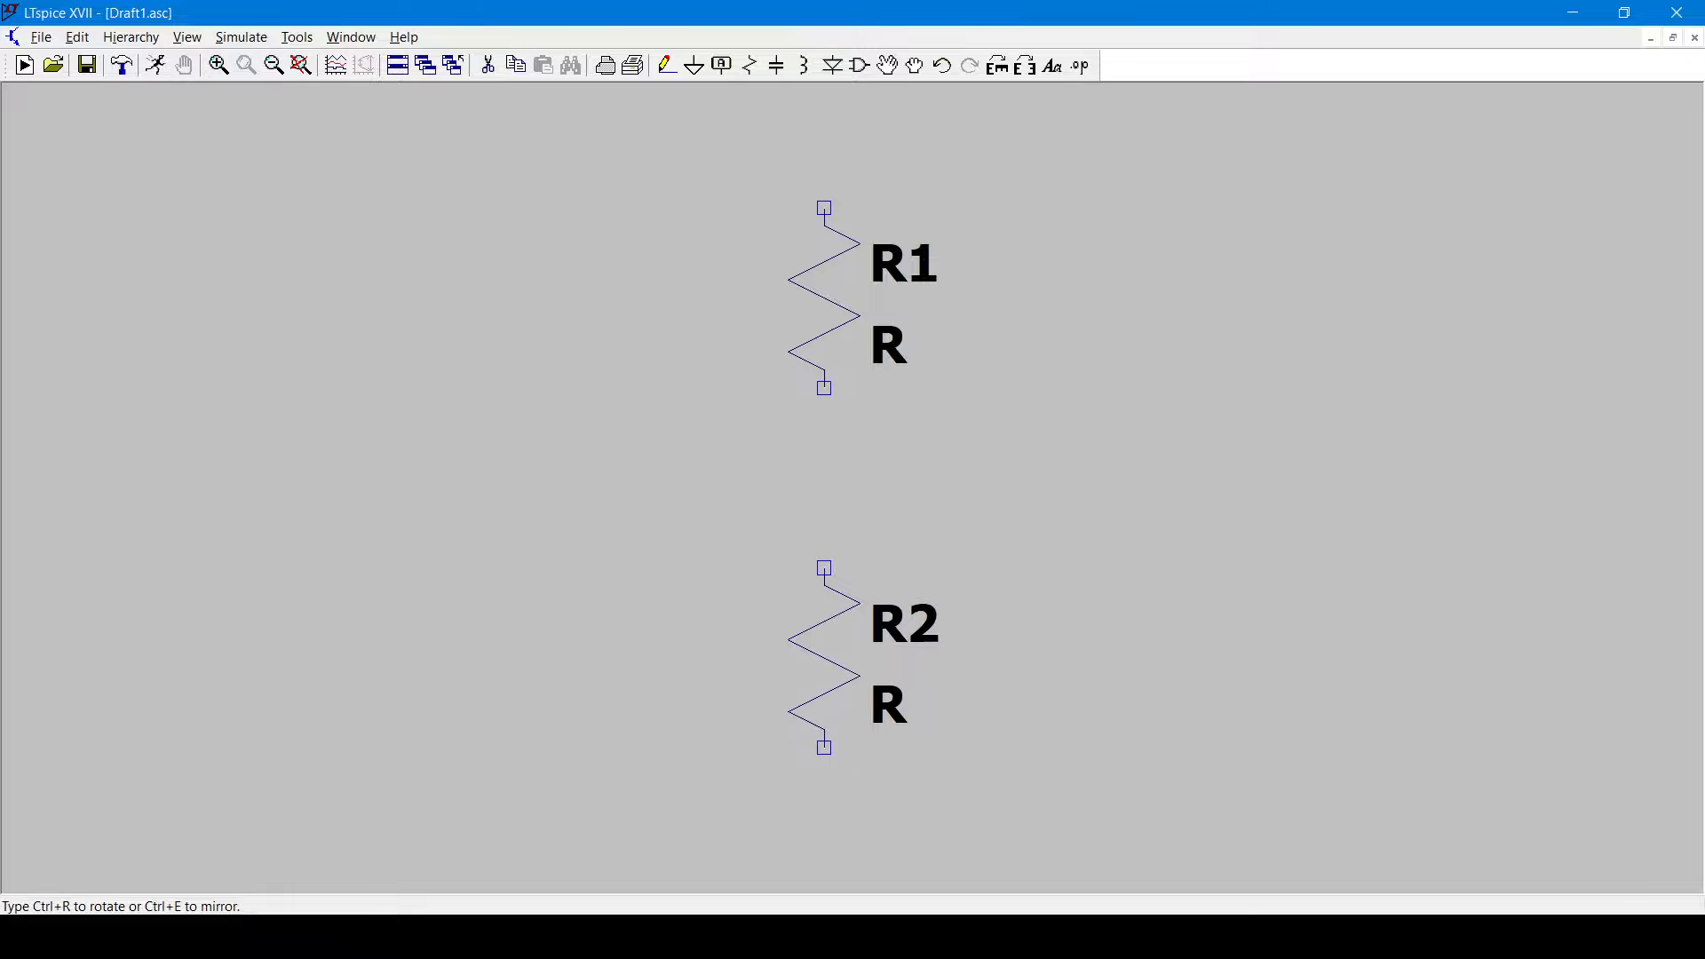
click(816, 652)
key(Escape)
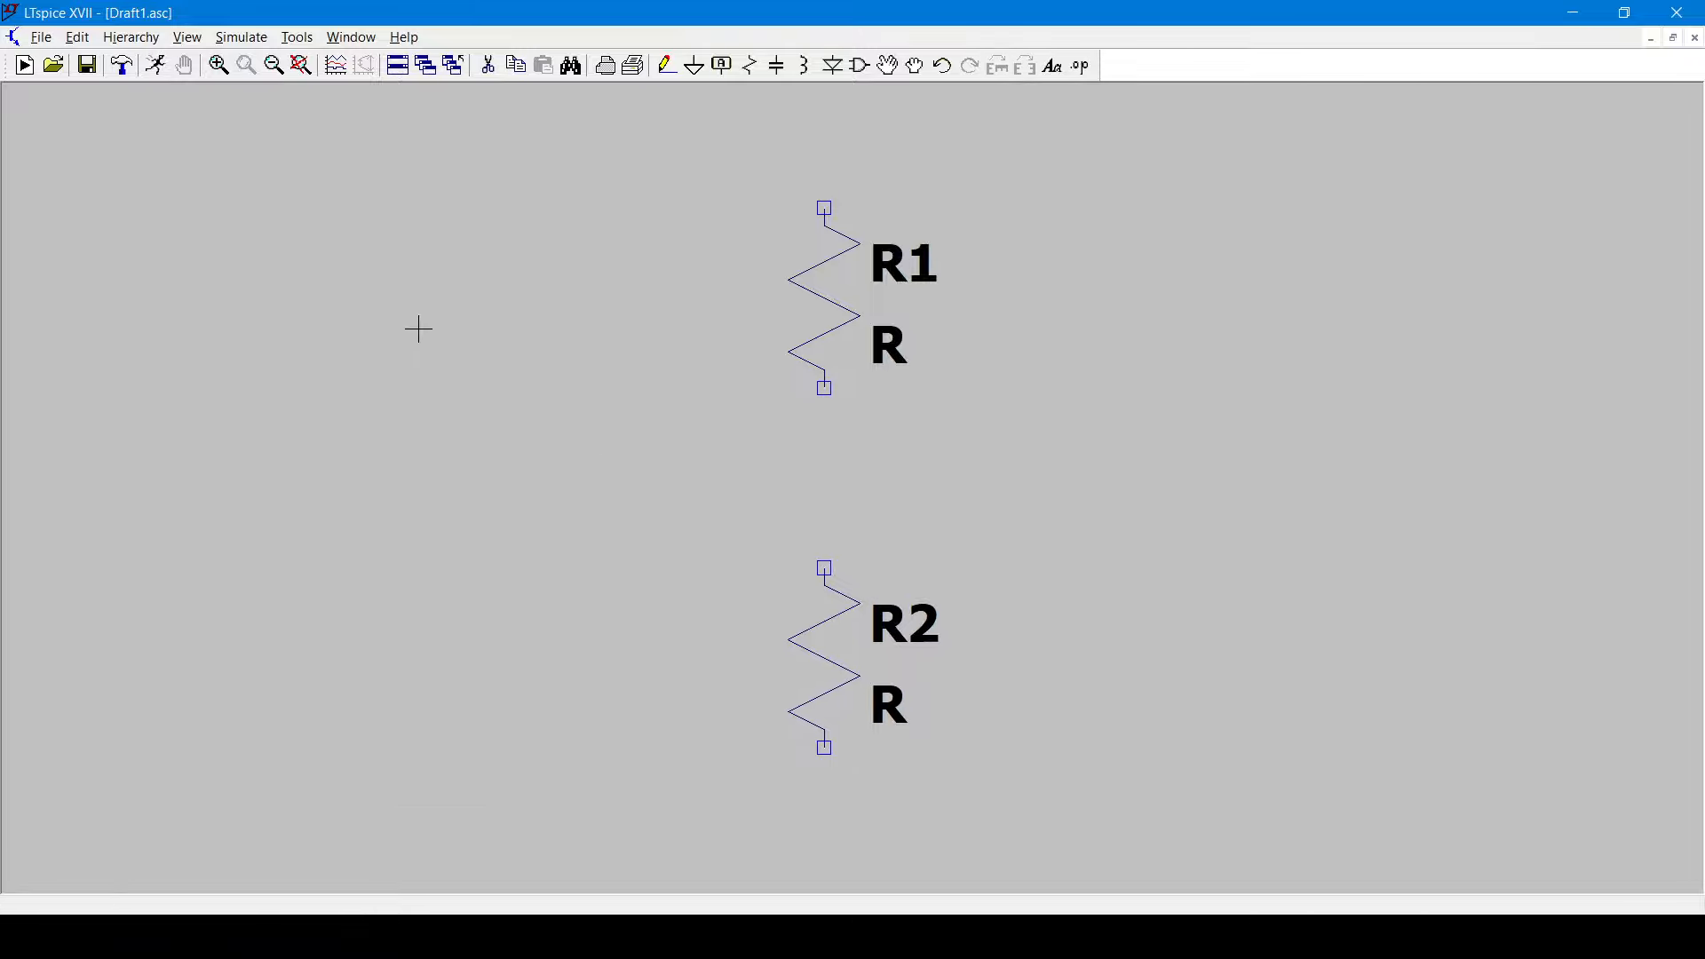
Examine the schematic keyboard shortcut map in the drafting options, leaving the shortcuts as they are.
click(298, 38)
click(332, 110)
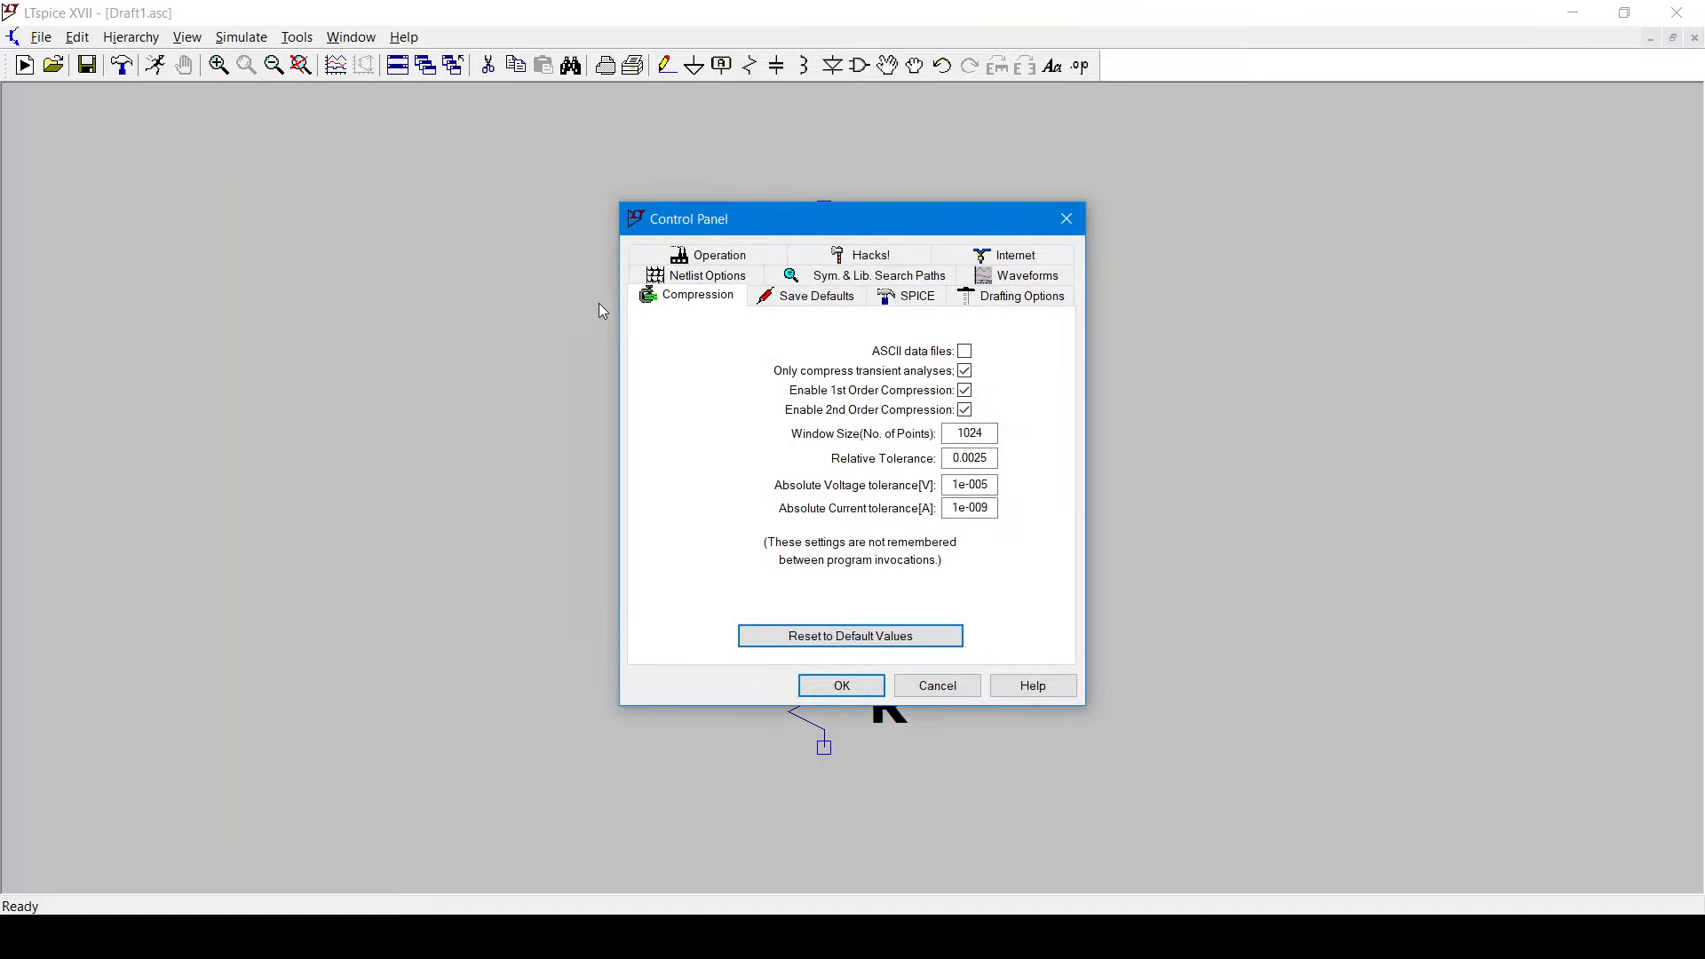
click(1018, 299)
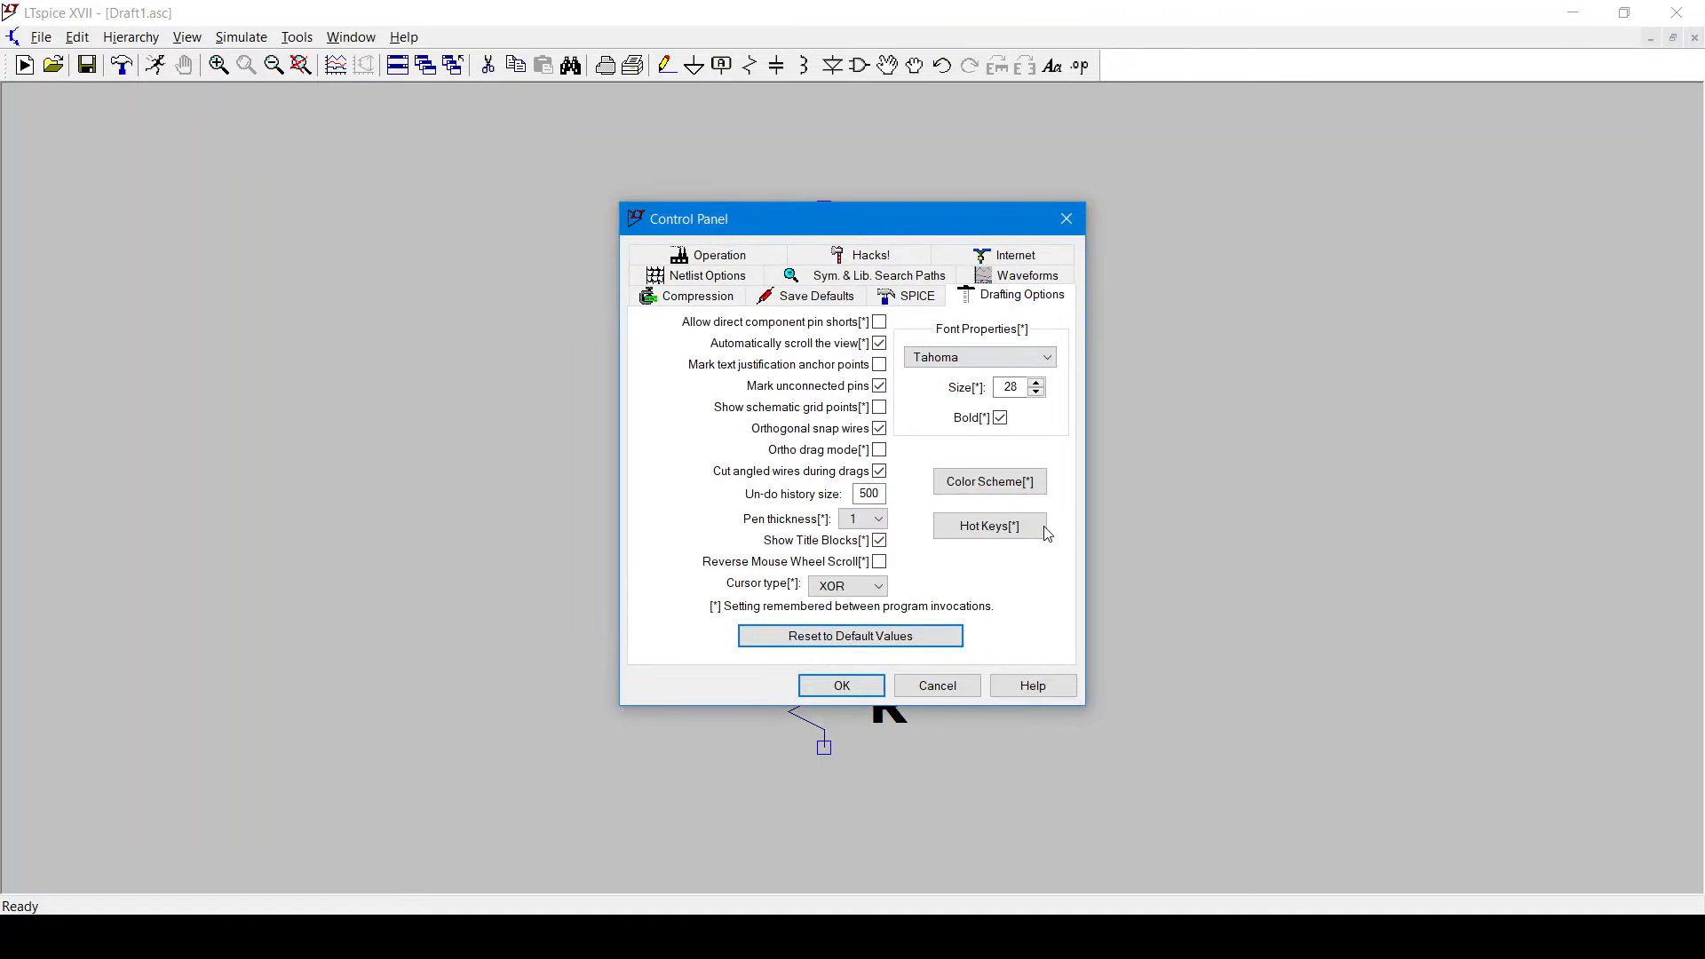
click(1012, 530)
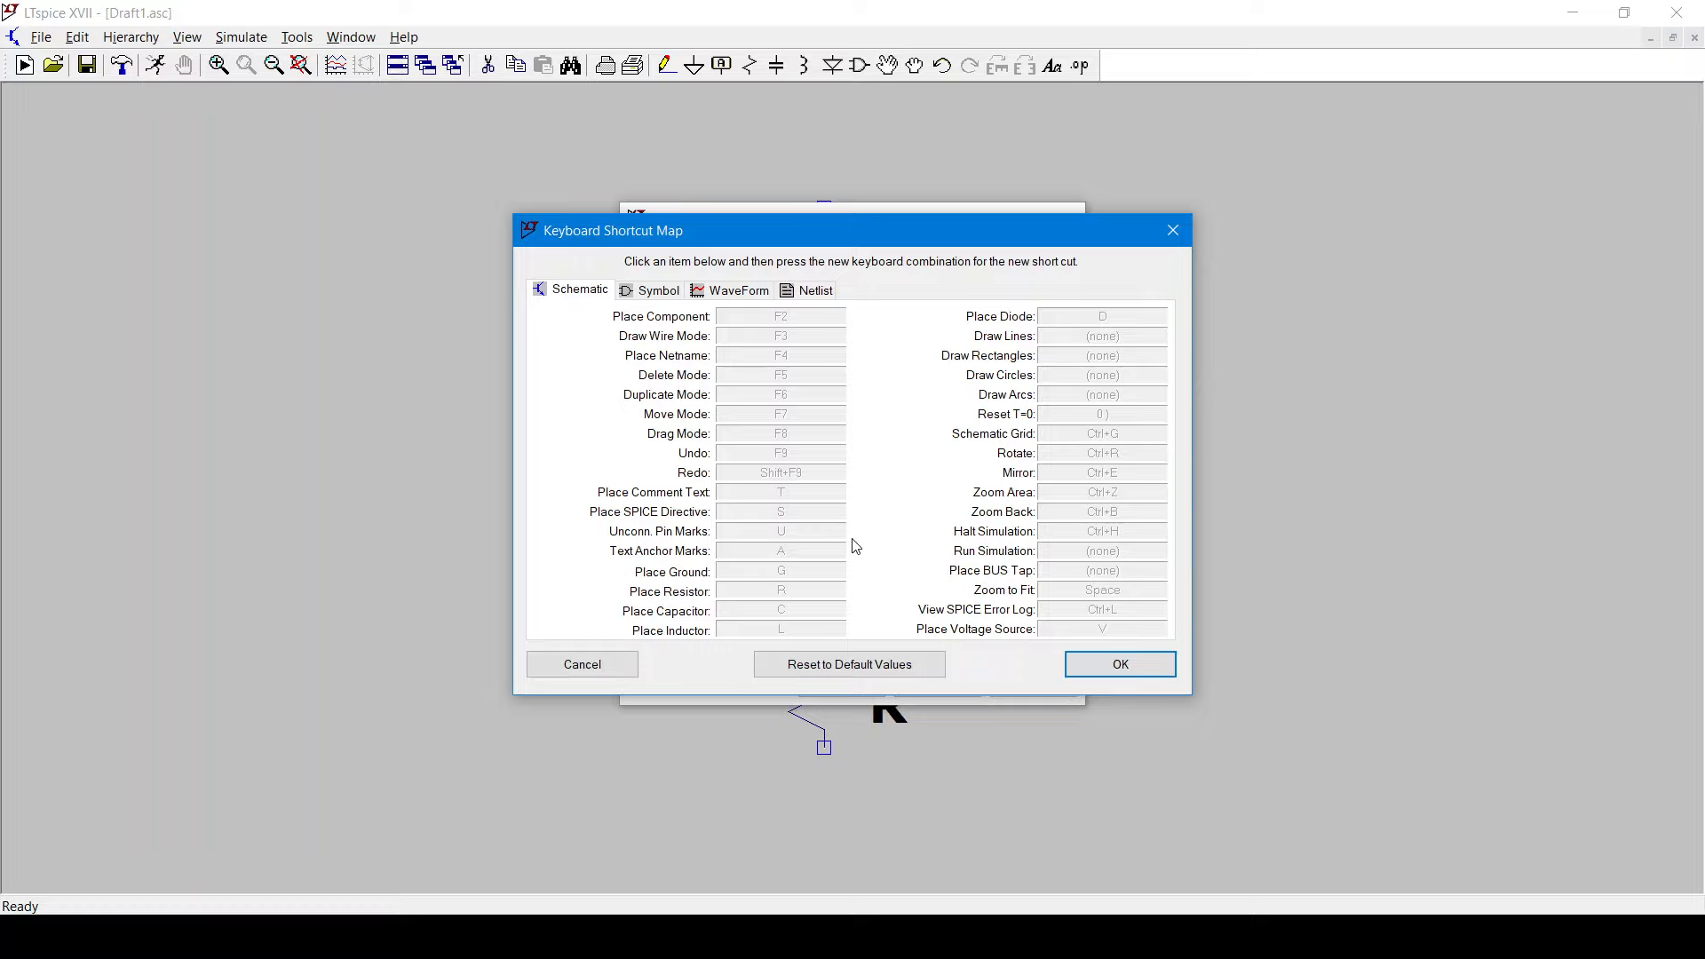
click(612, 672)
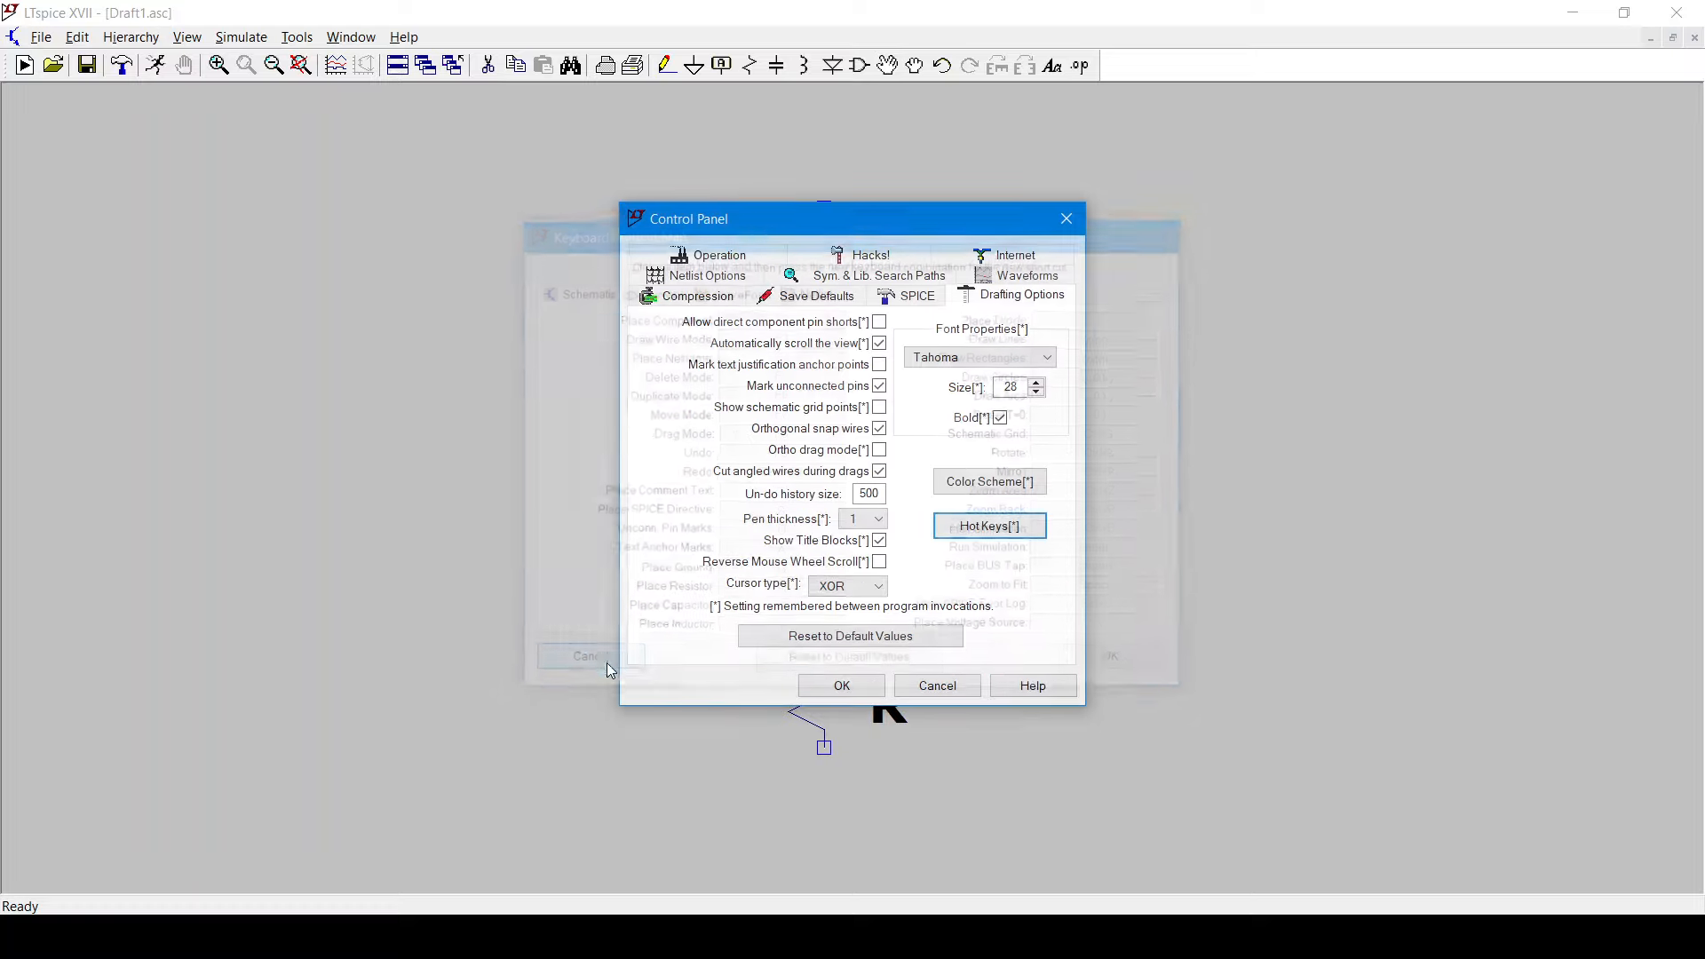
click(823, 691)
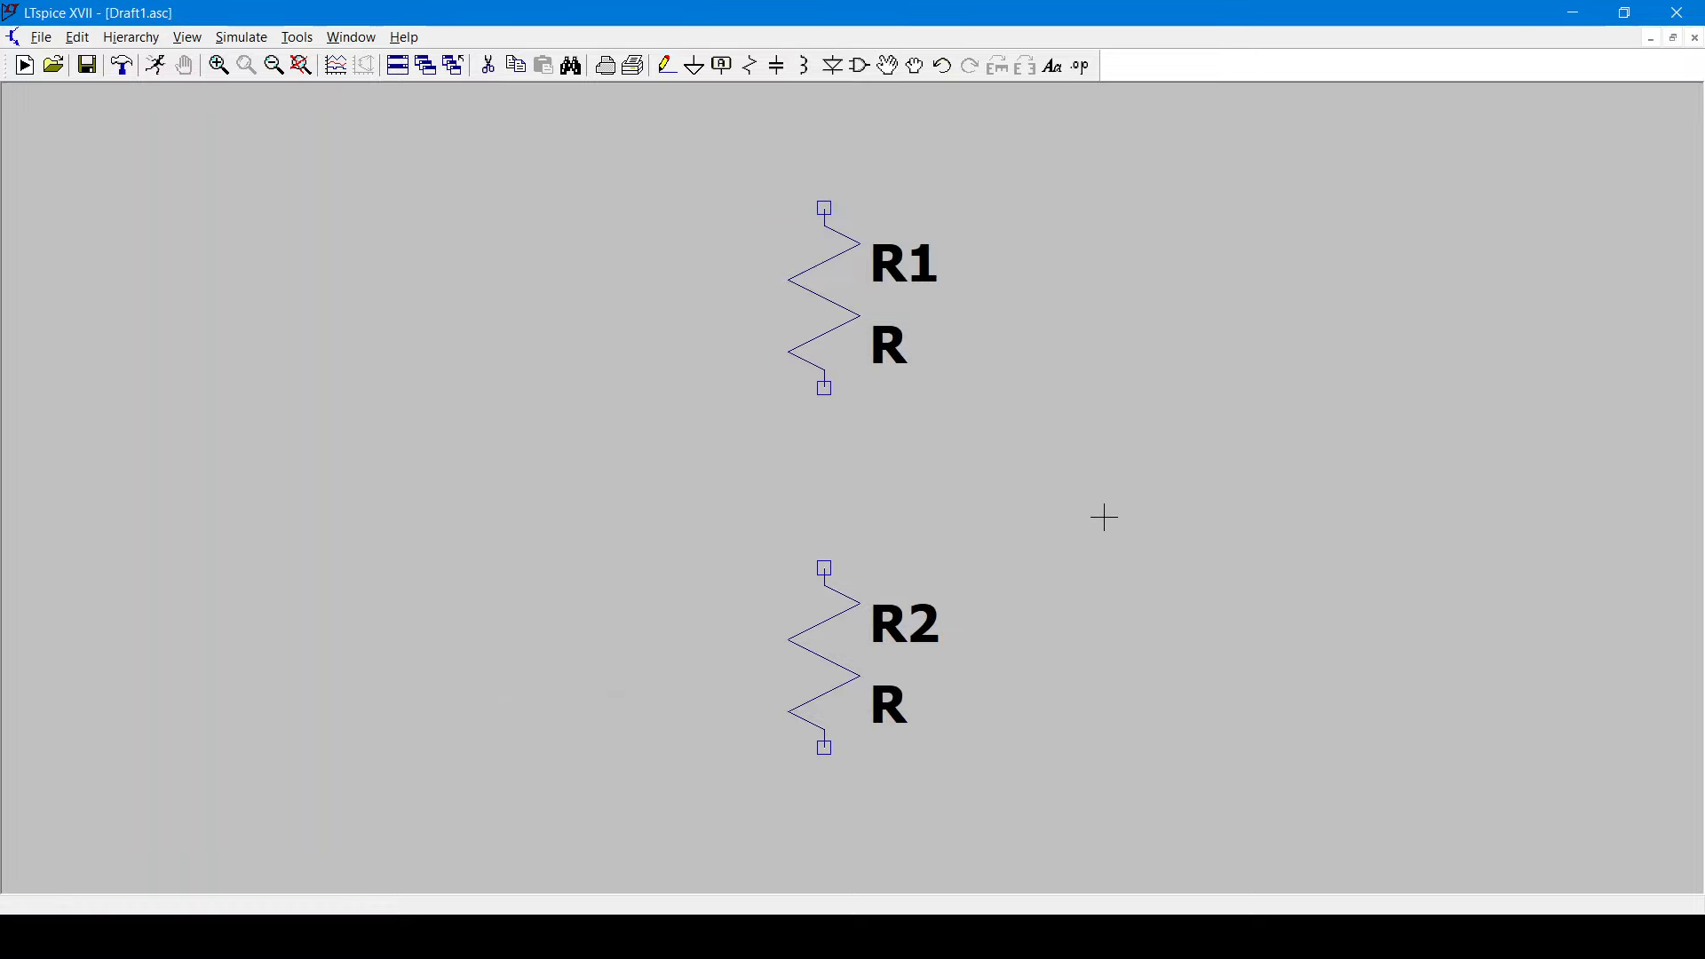
Show the schematic grid.
scroll(1103, 517, down, 2)
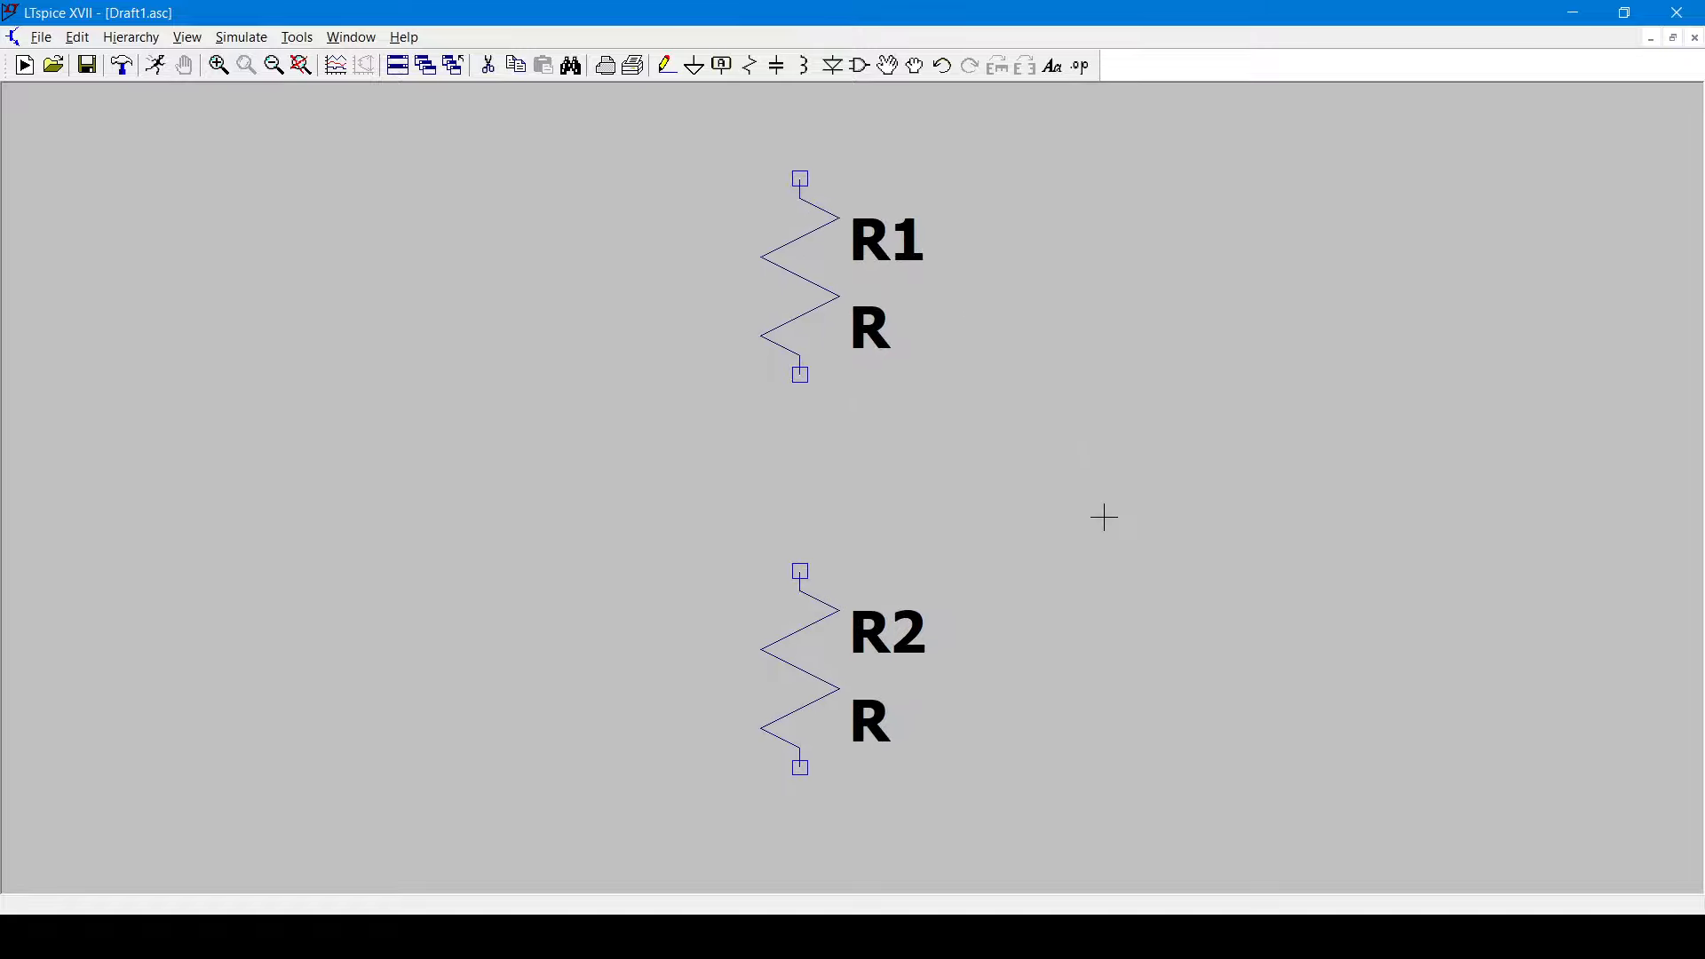
scroll(1103, 517, up, 1)
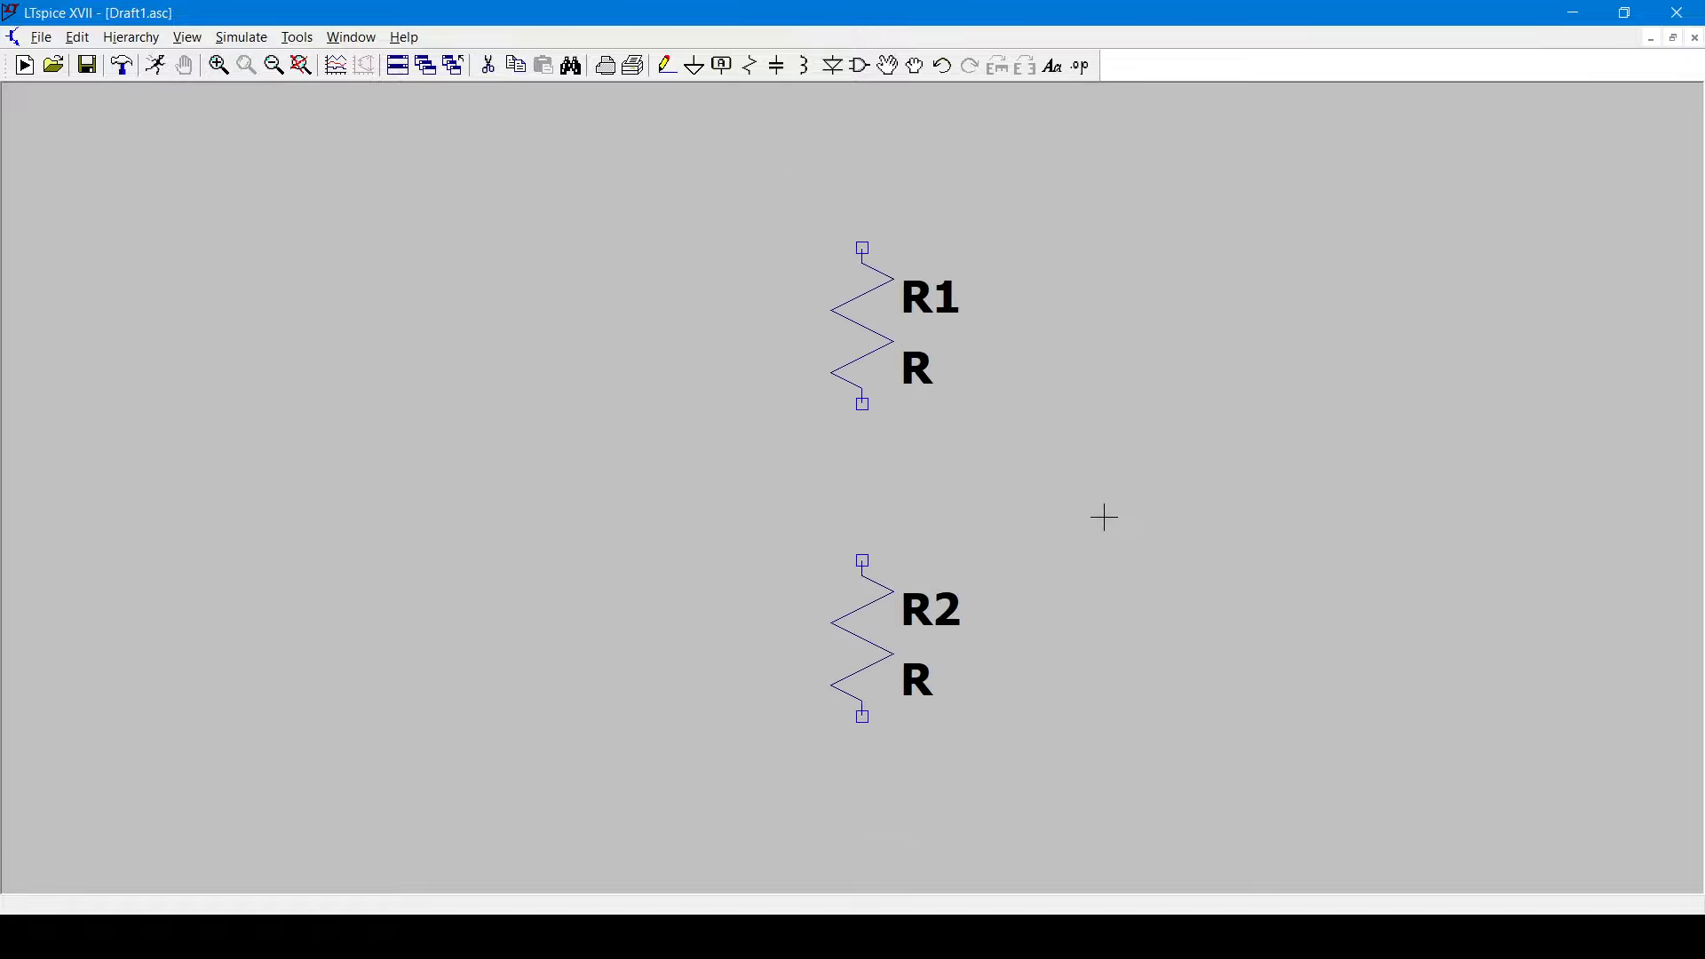
scroll(1104, 516, up, 1)
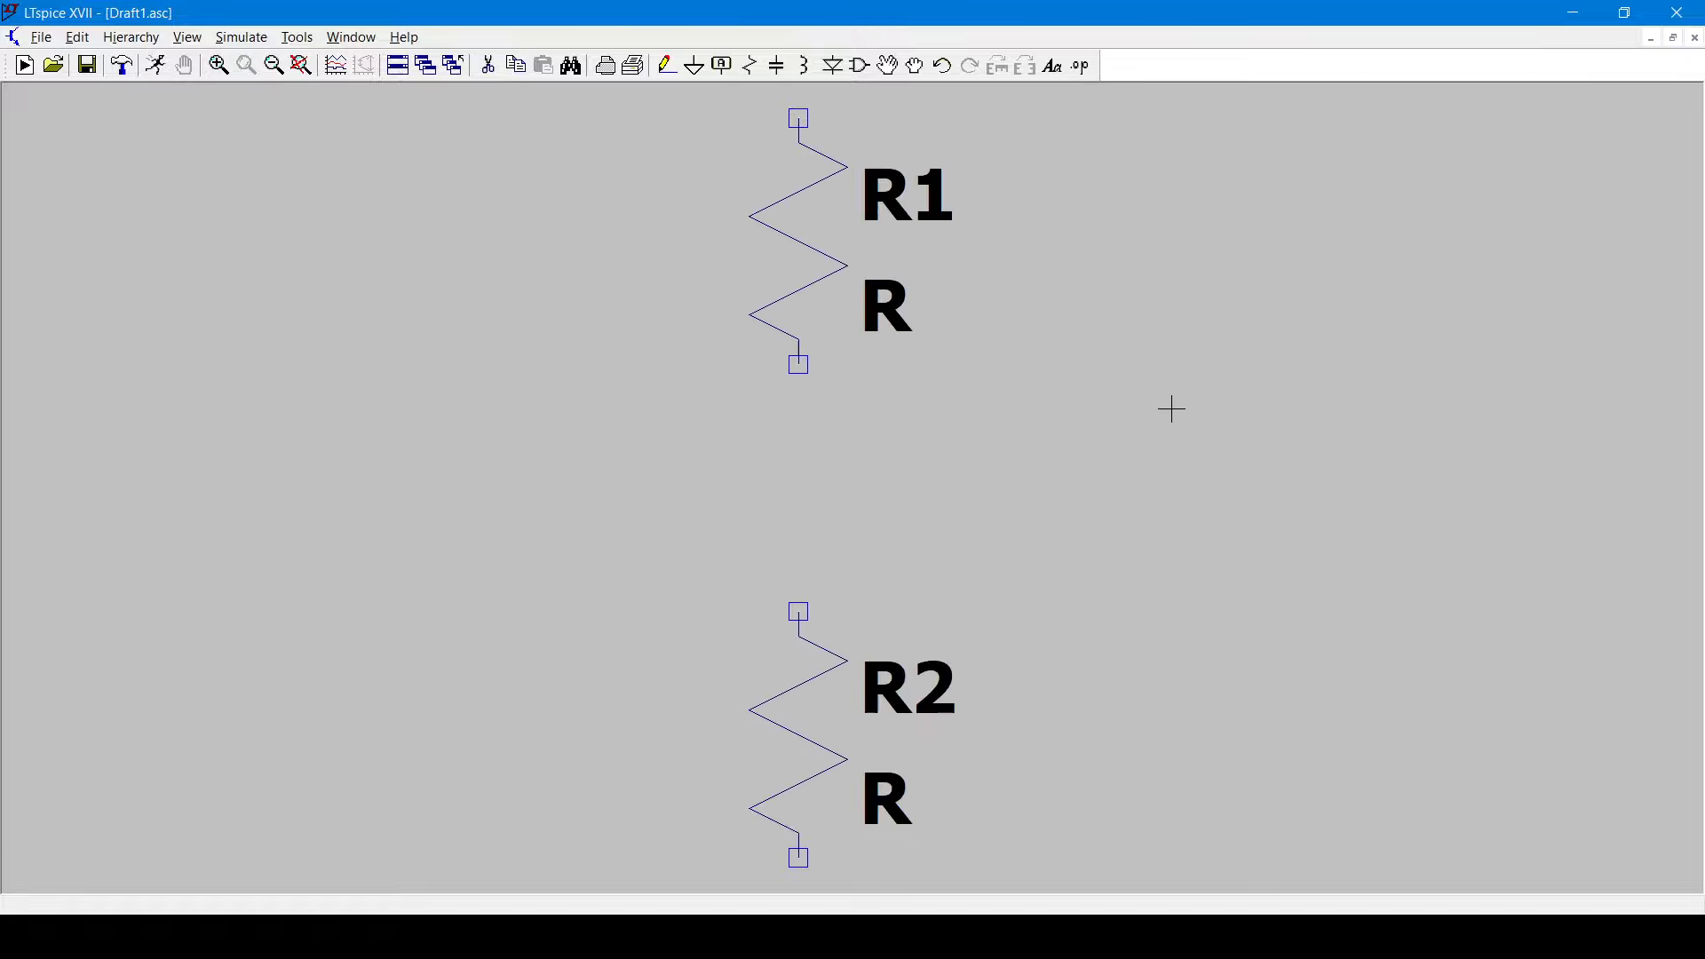
scroll(1171, 408, down, 2)
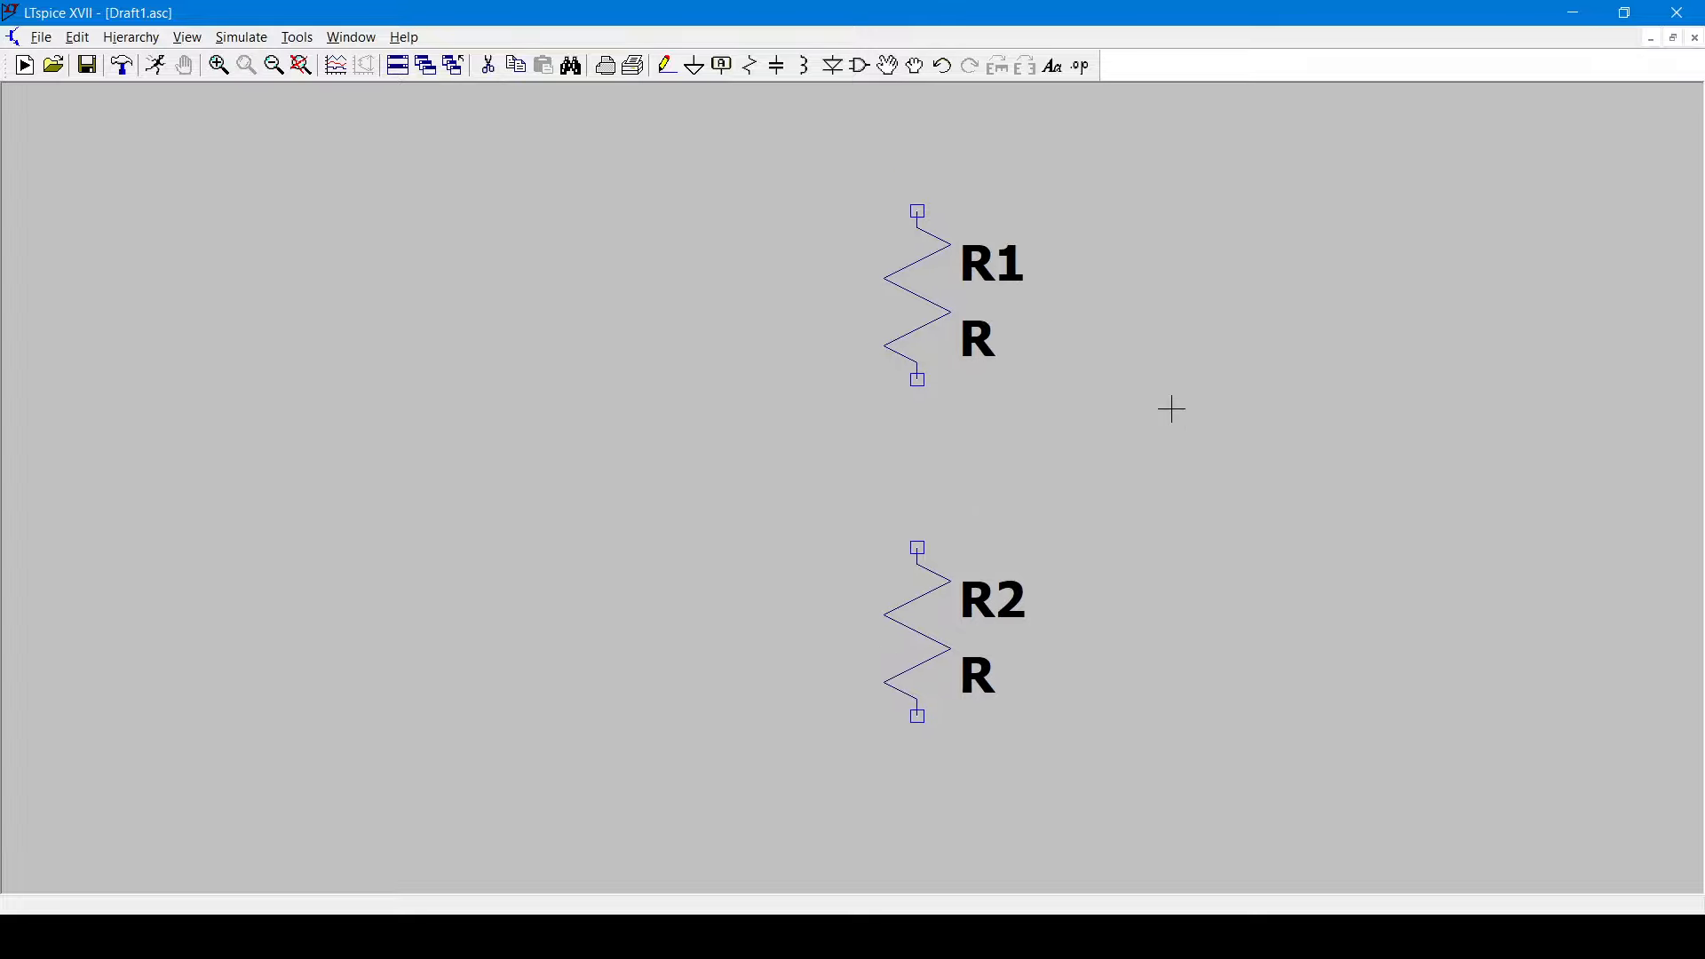
click(188, 38)
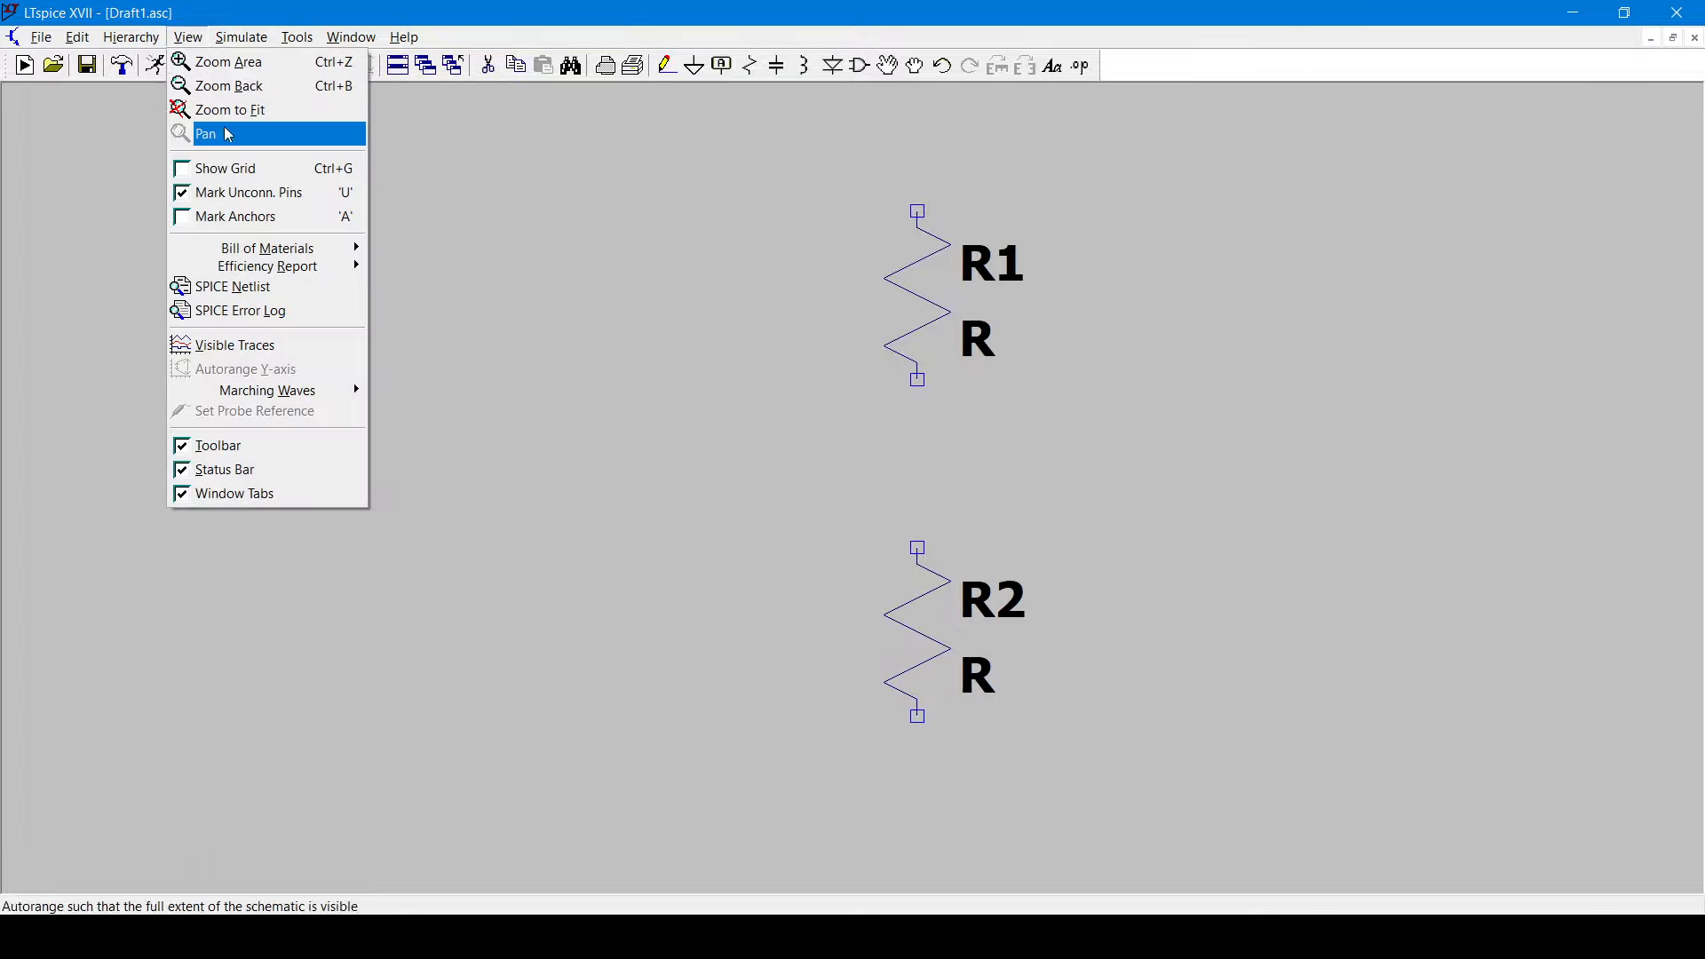
click(246, 168)
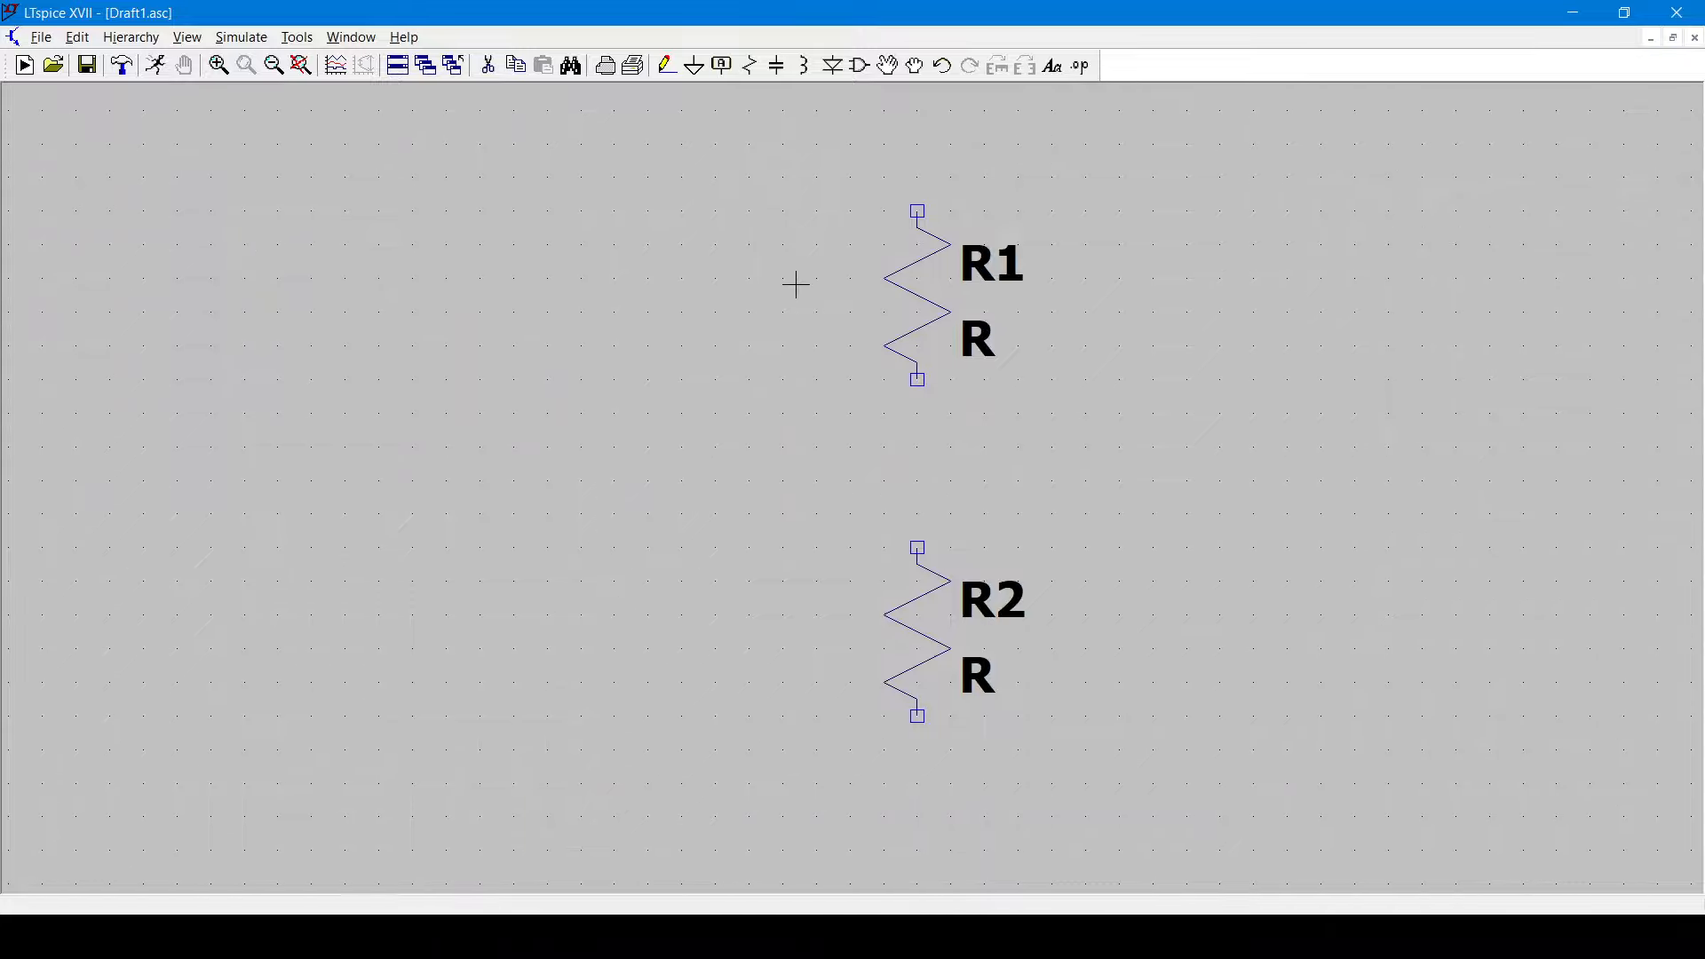
Place one voltage source from the component library to the left of the two resistors, at mid-height between them.
click(858, 65)
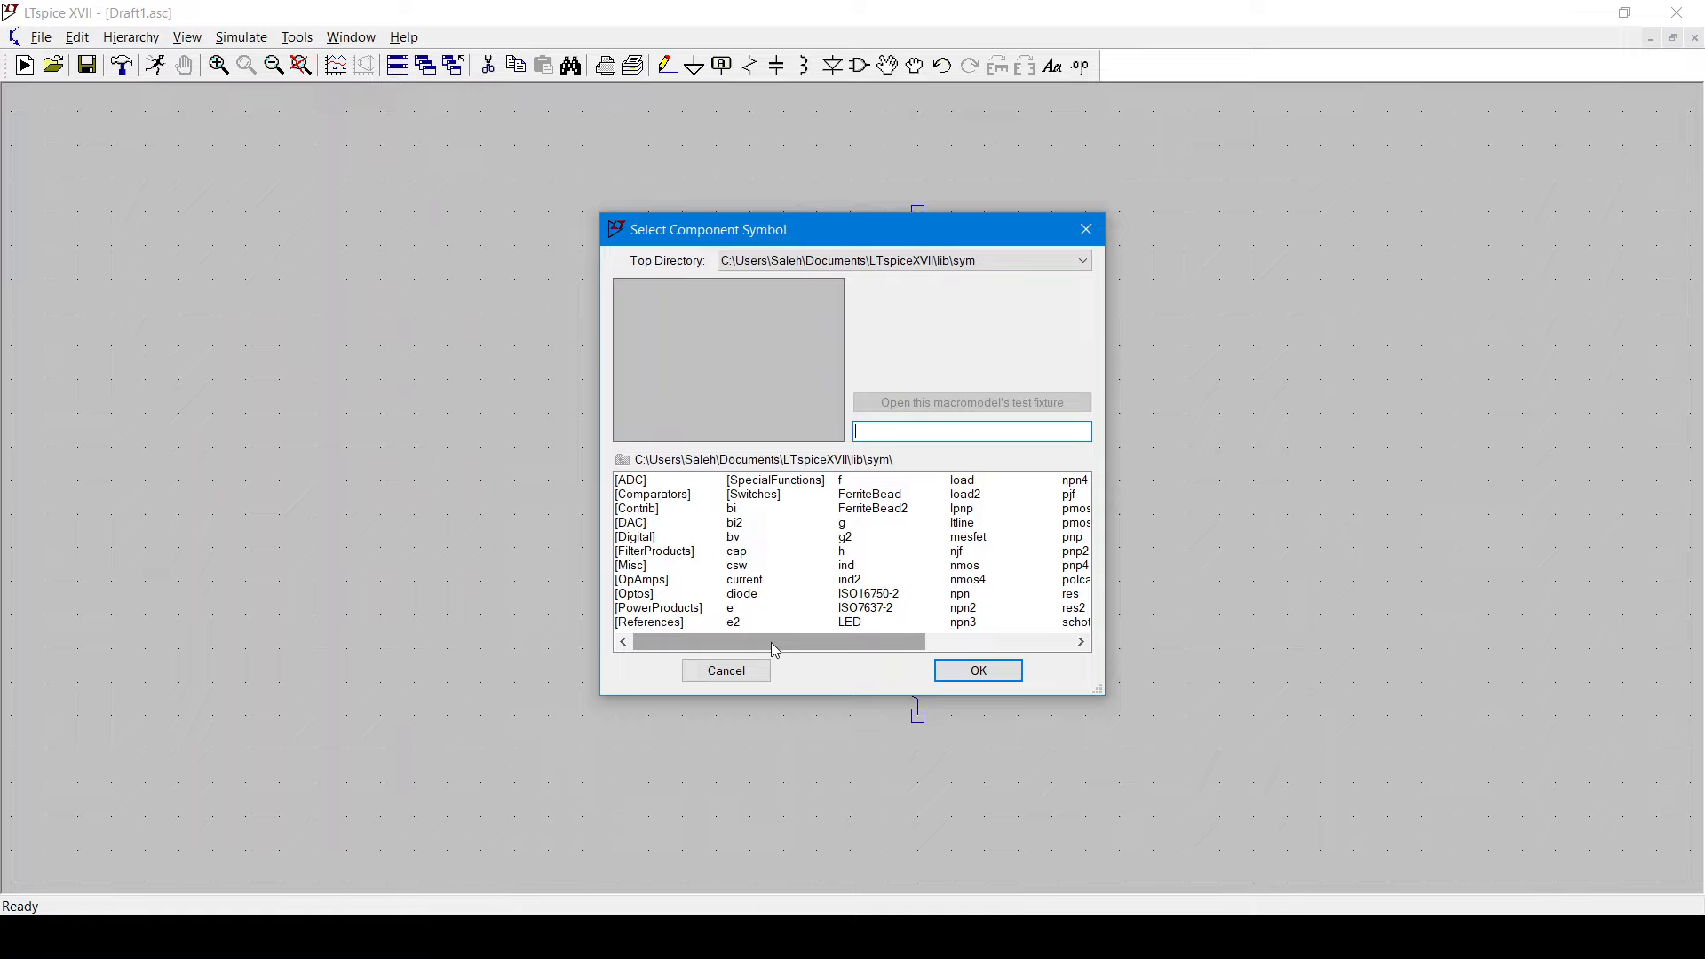
drag(770, 642, 917, 642)
click(971, 566)
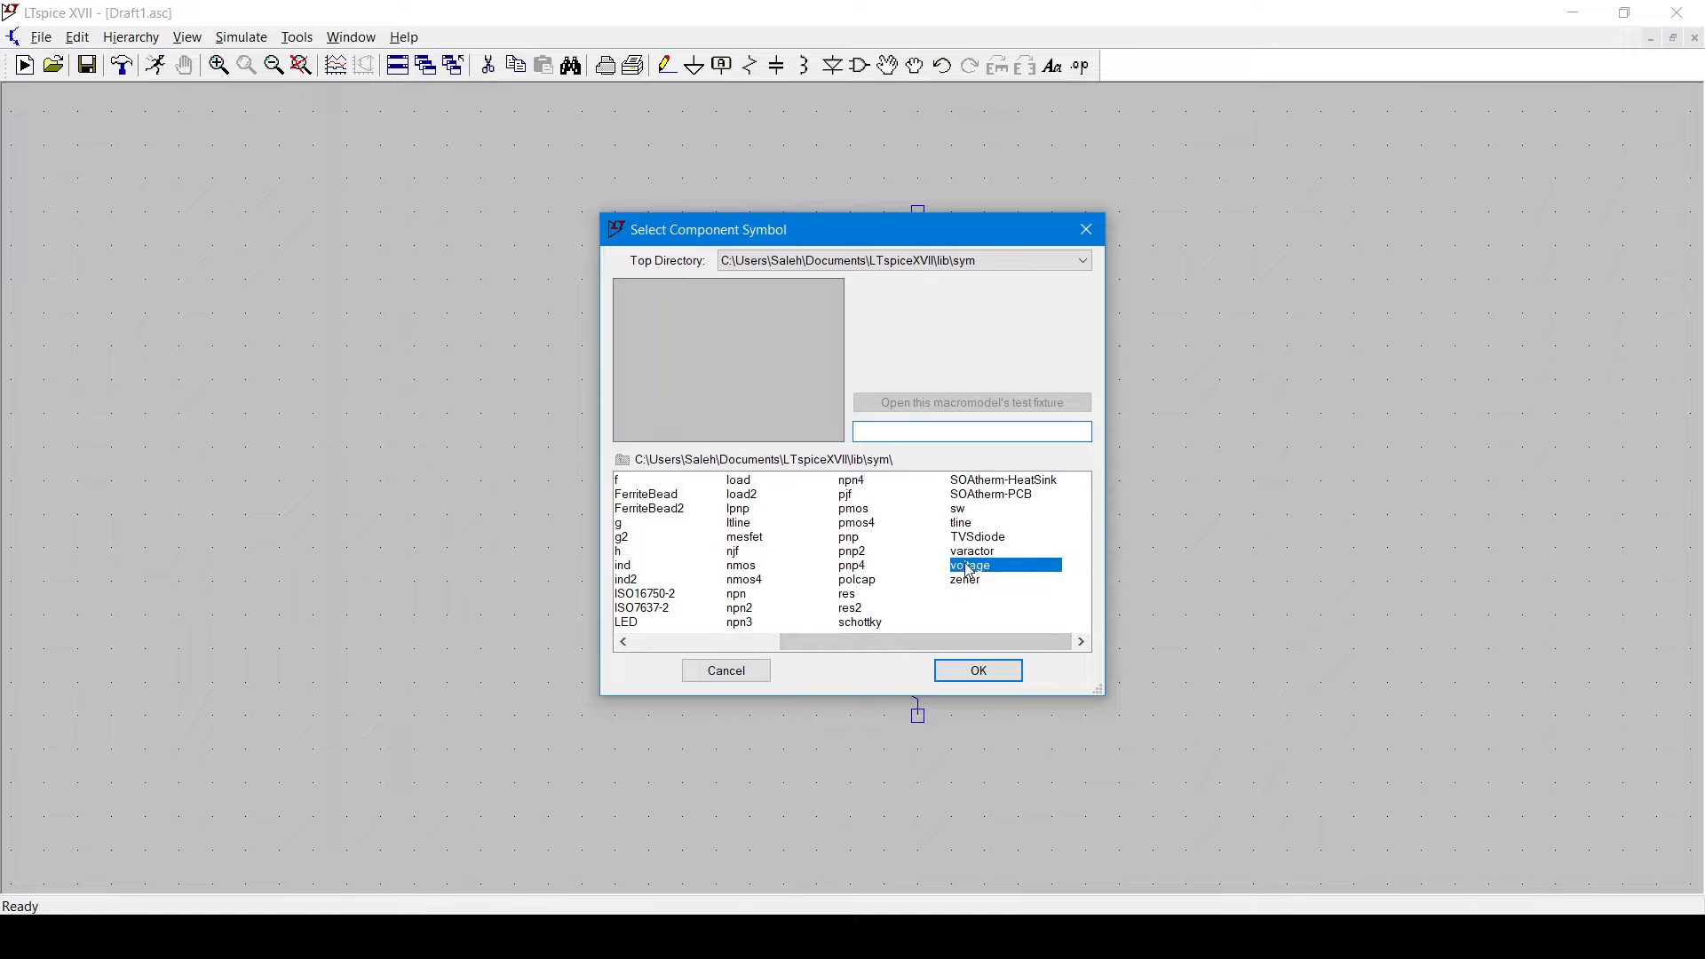
click(979, 671)
click(582, 461)
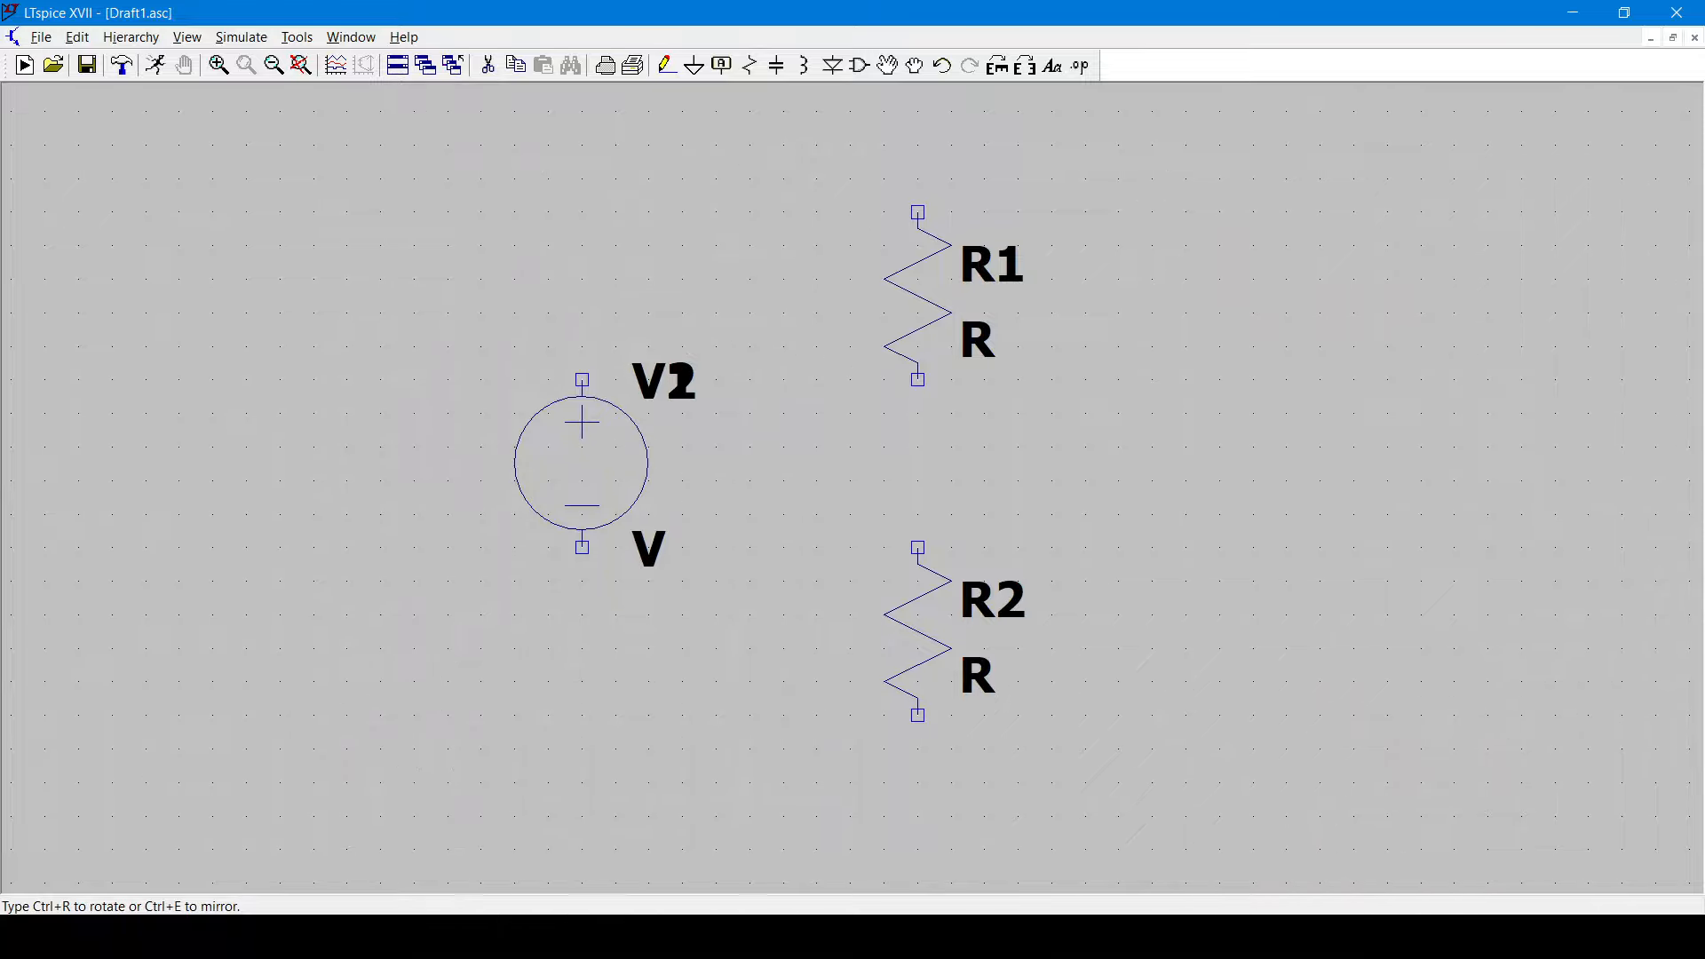
key(Escape)
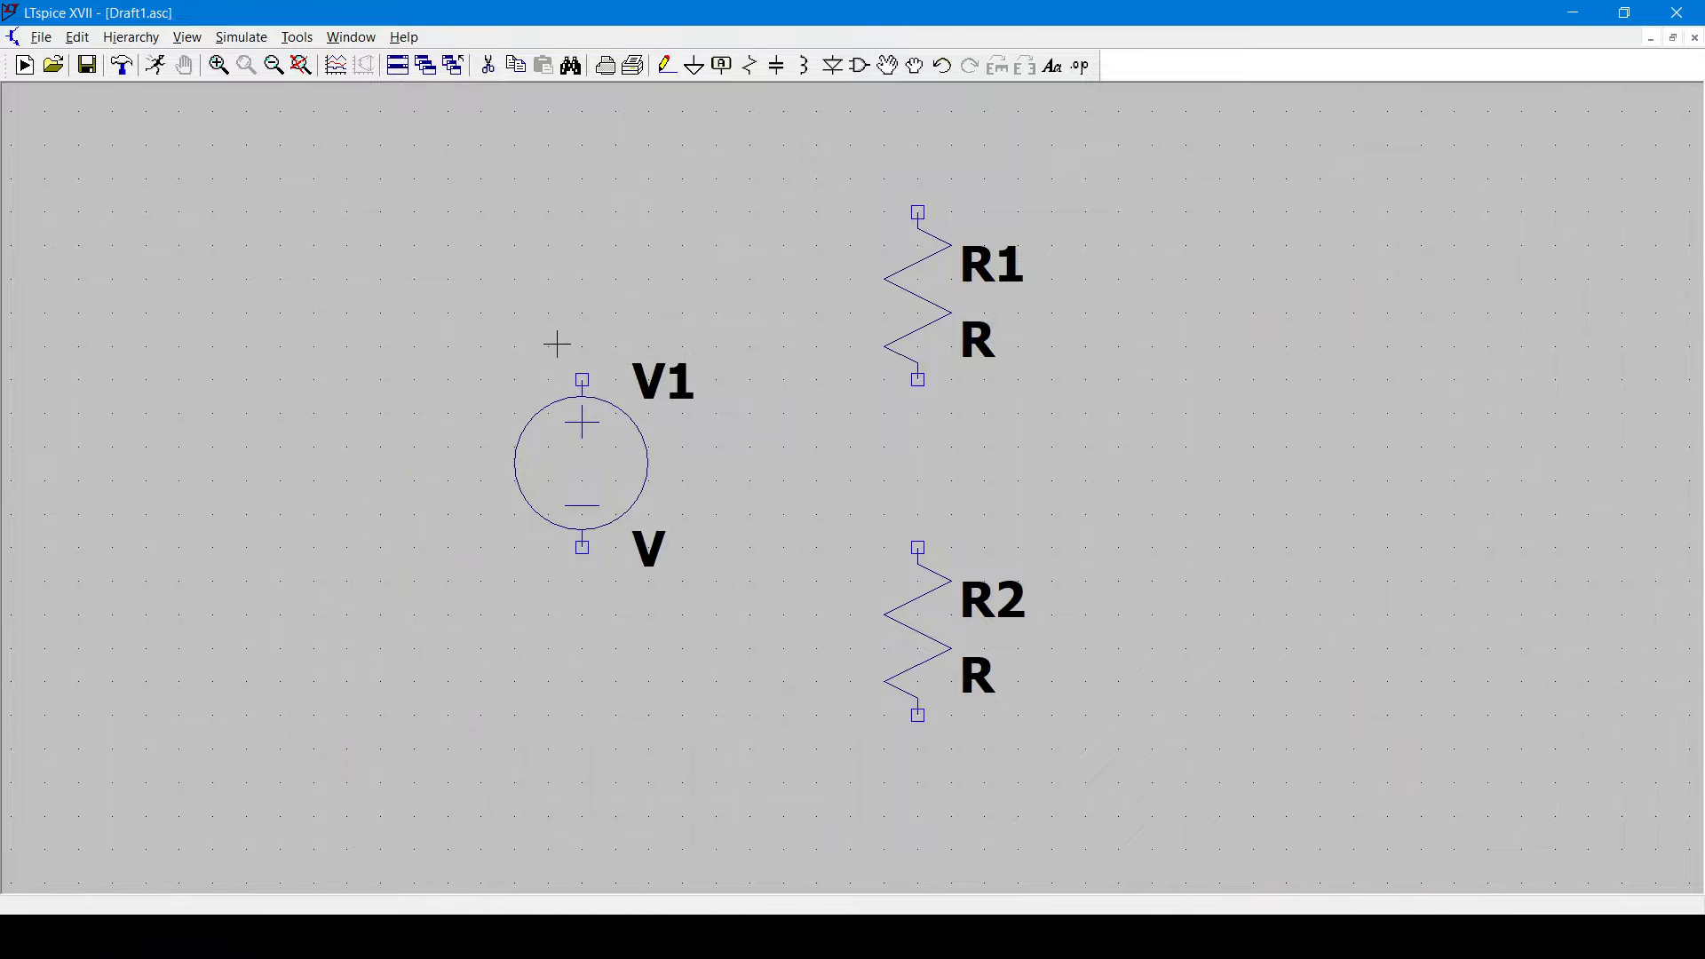
Wire the voltage source, R1 and R2 into a closed series loop, leaving a short wire stub below the source's lower corner.
click(667, 66)
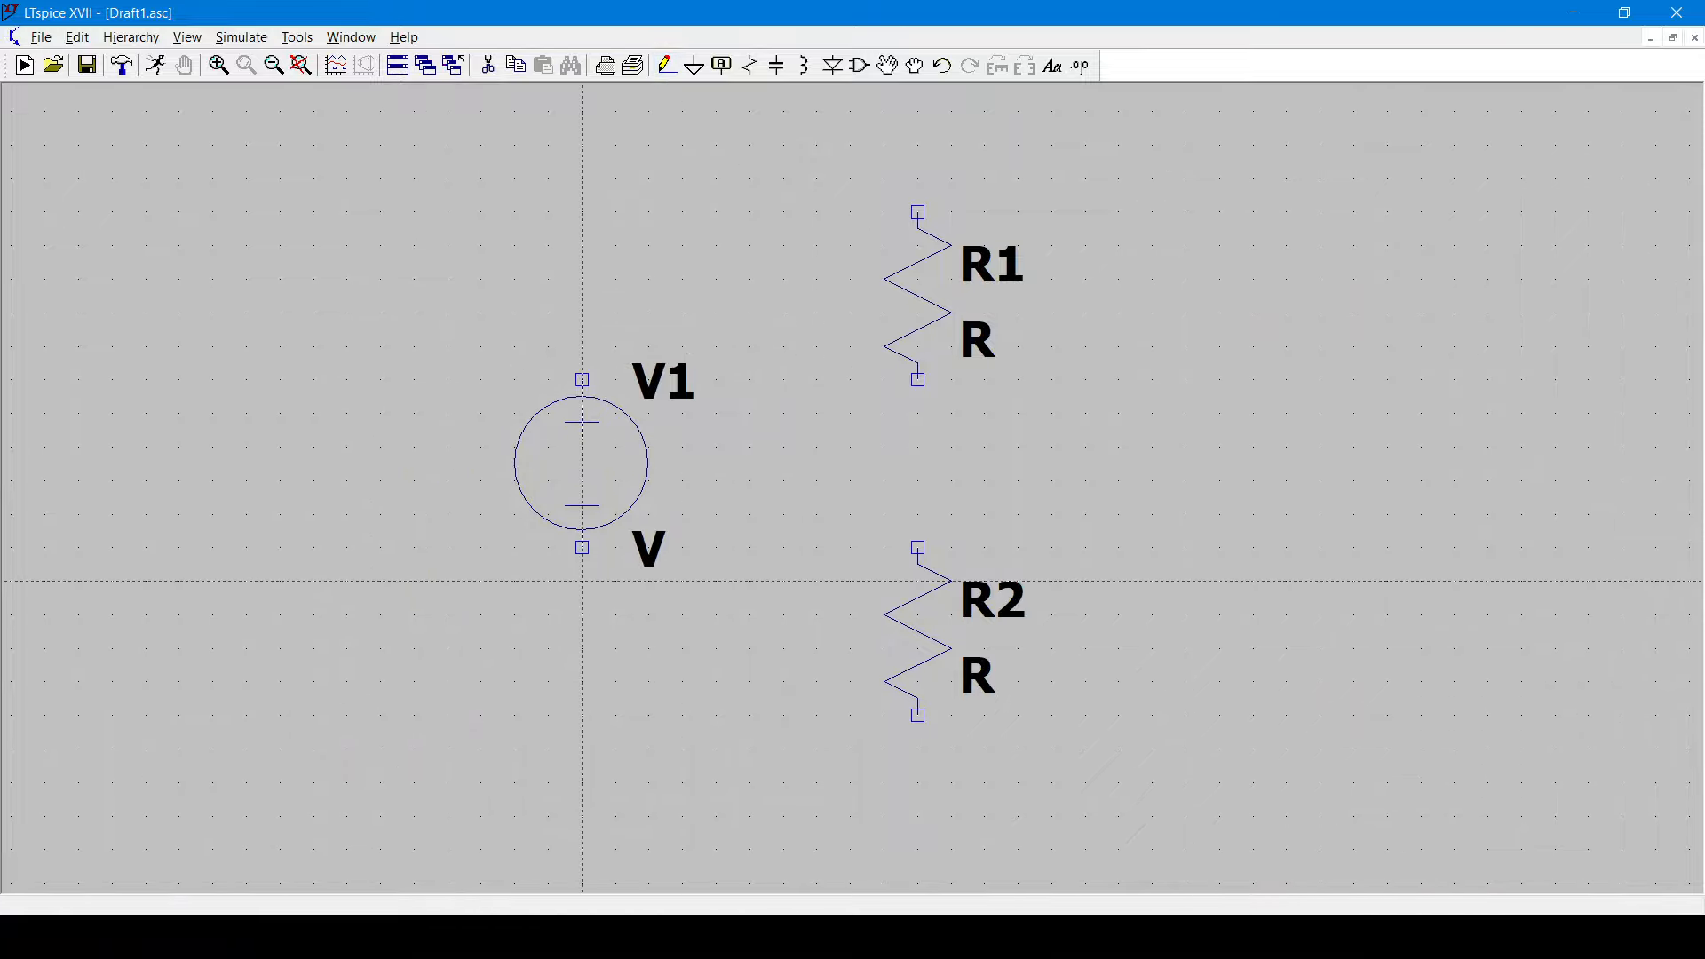
click(582, 816)
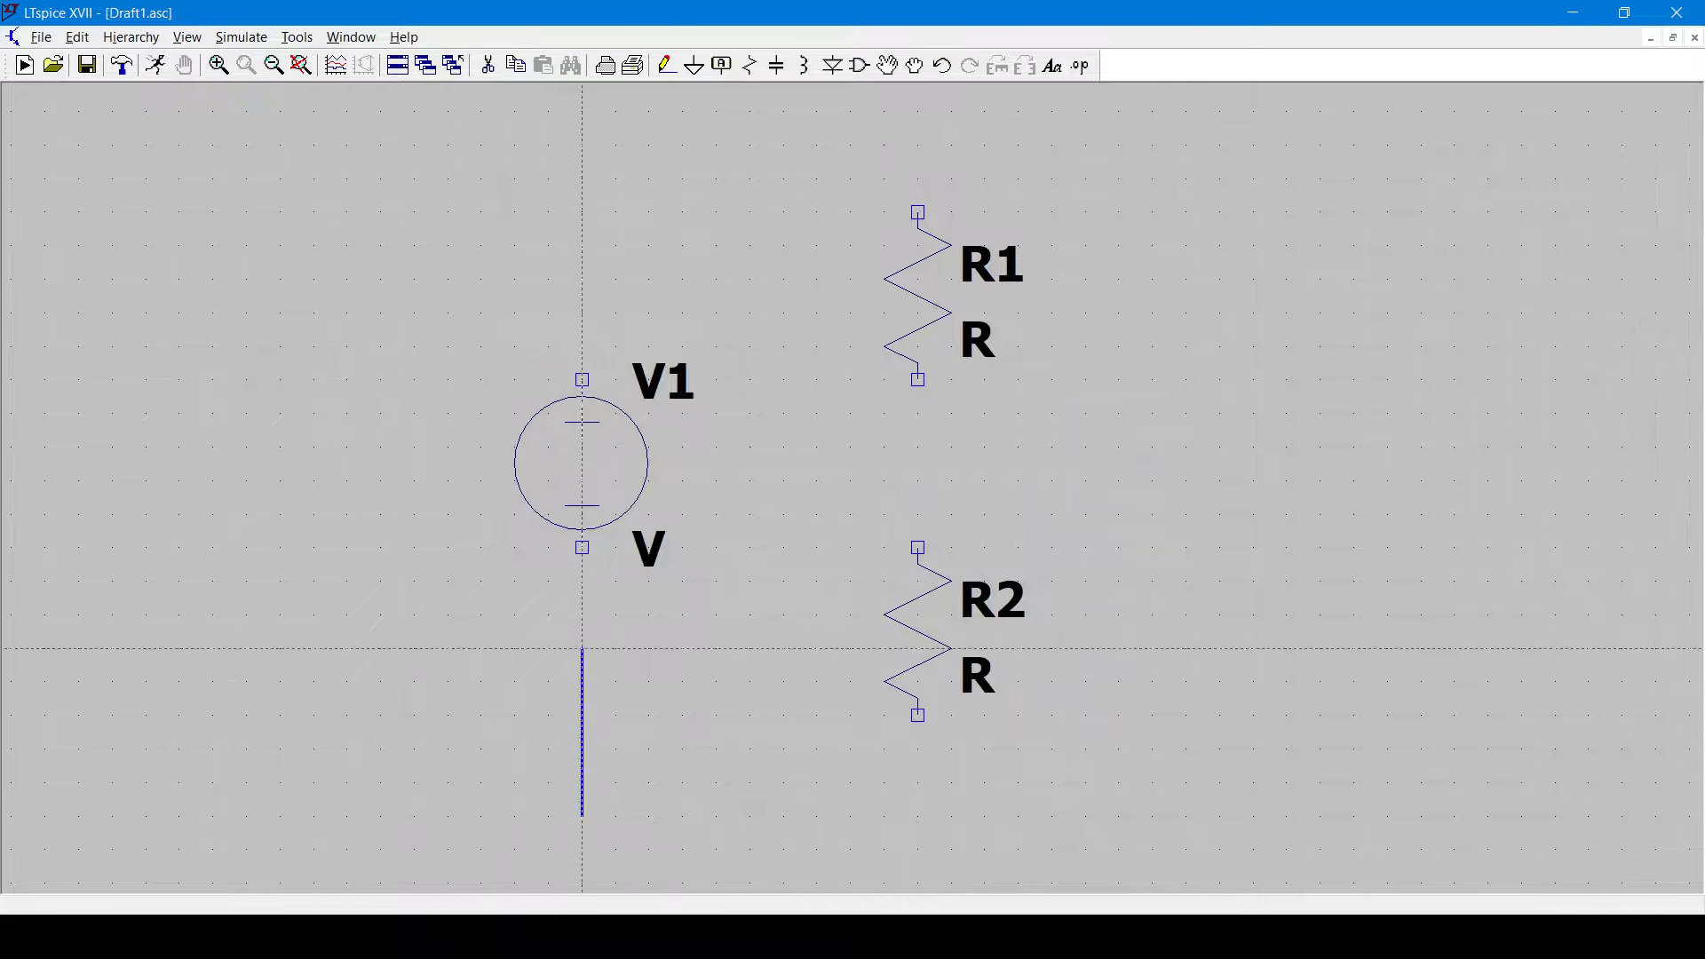
click(582, 548)
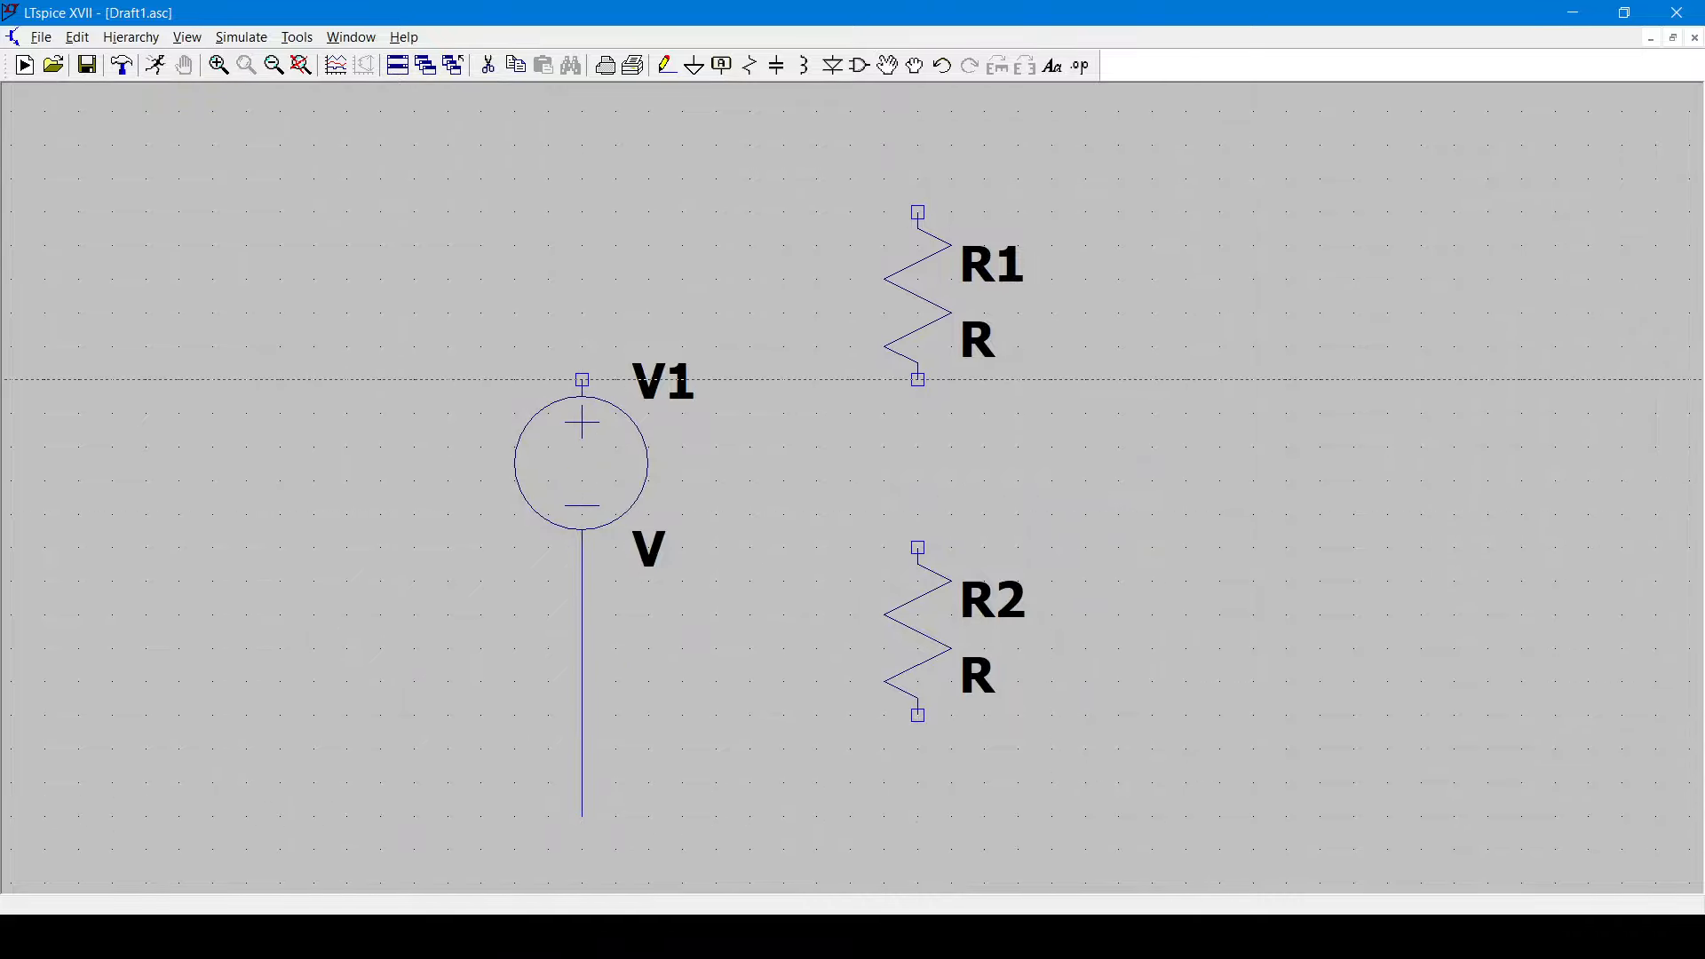
click(581, 380)
click(581, 144)
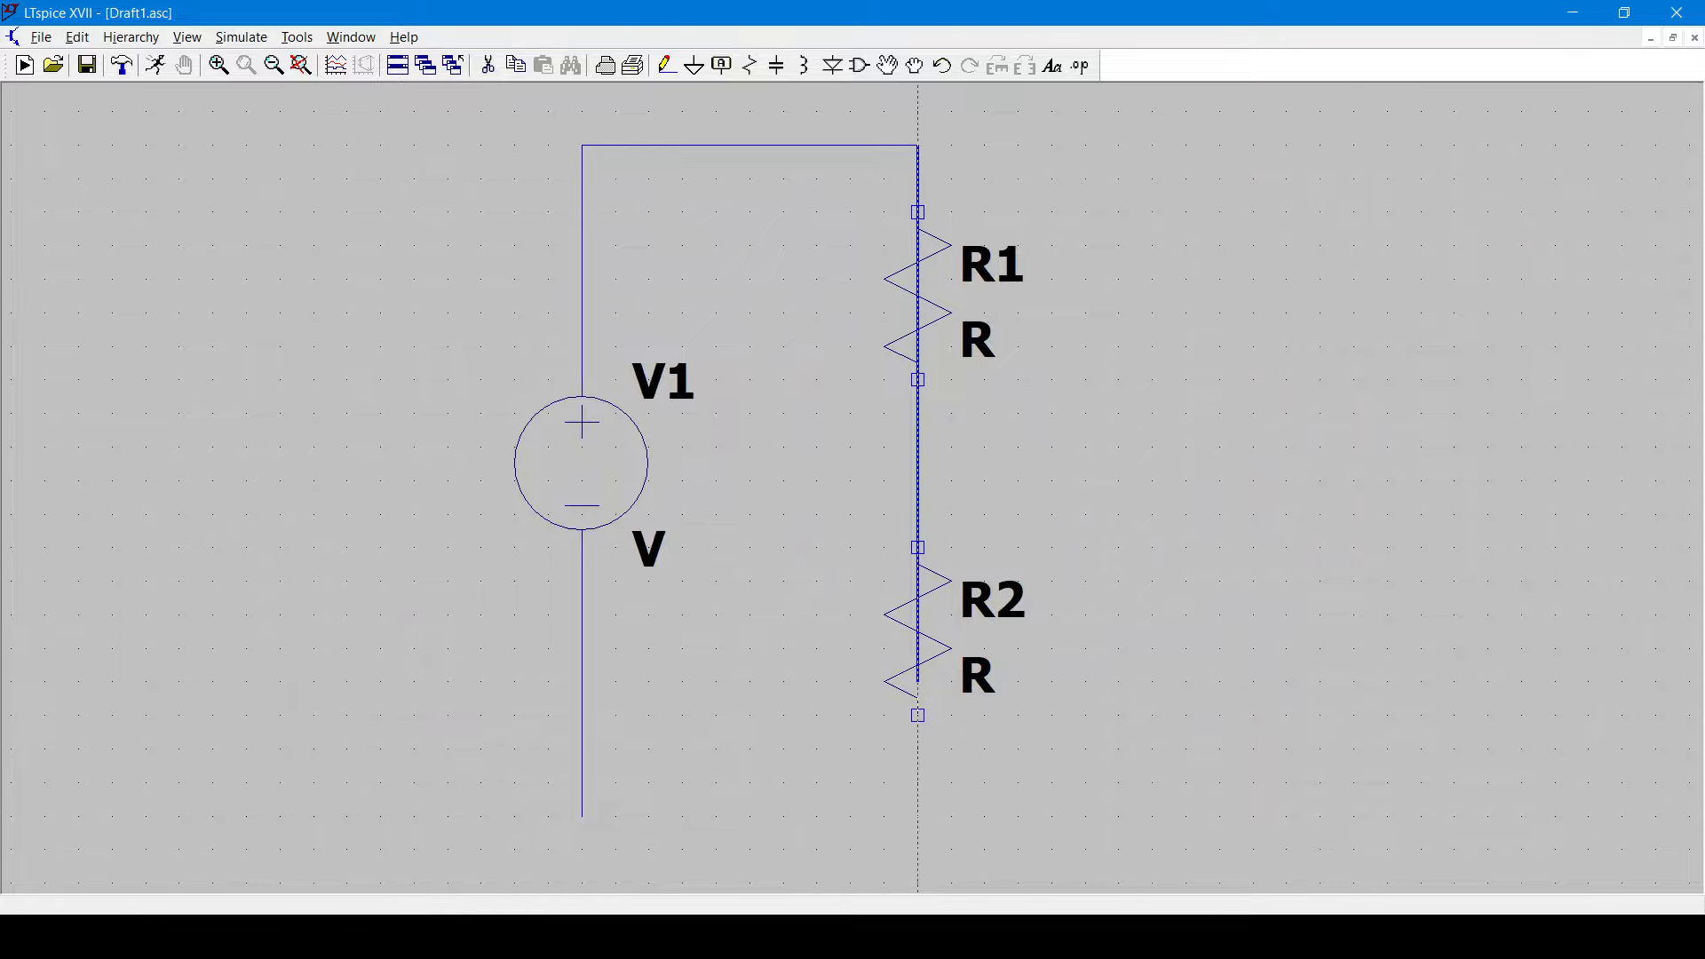
click(918, 782)
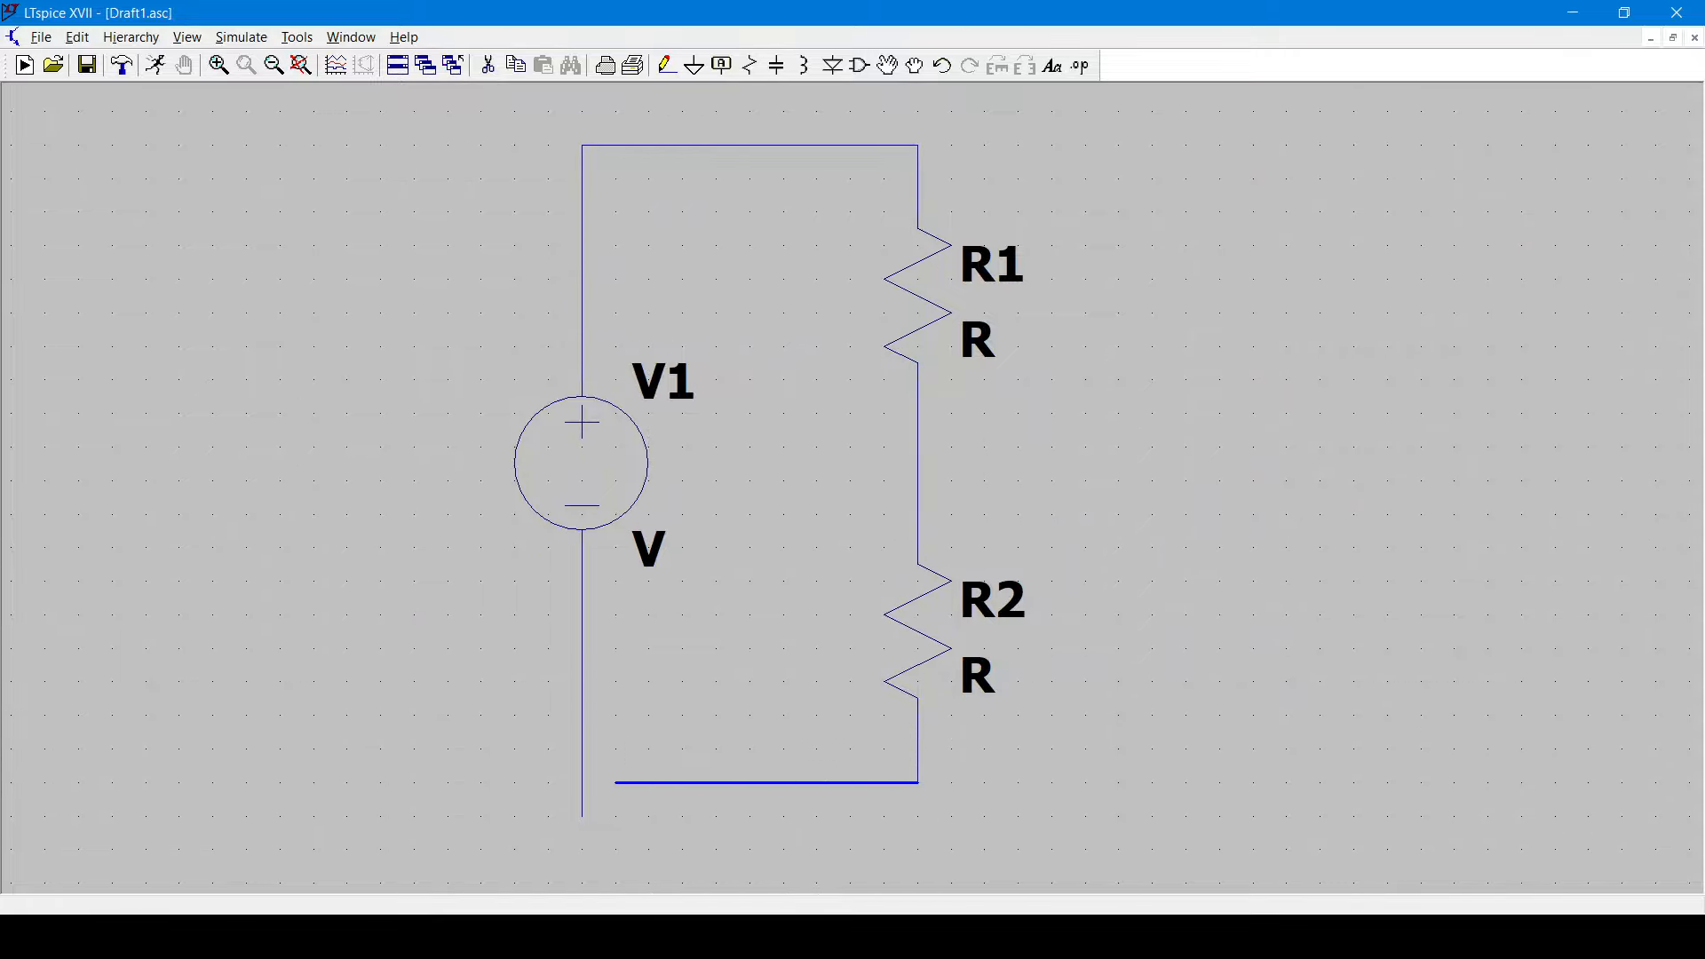
click(582, 782)
click(581, 782)
key(Escape)
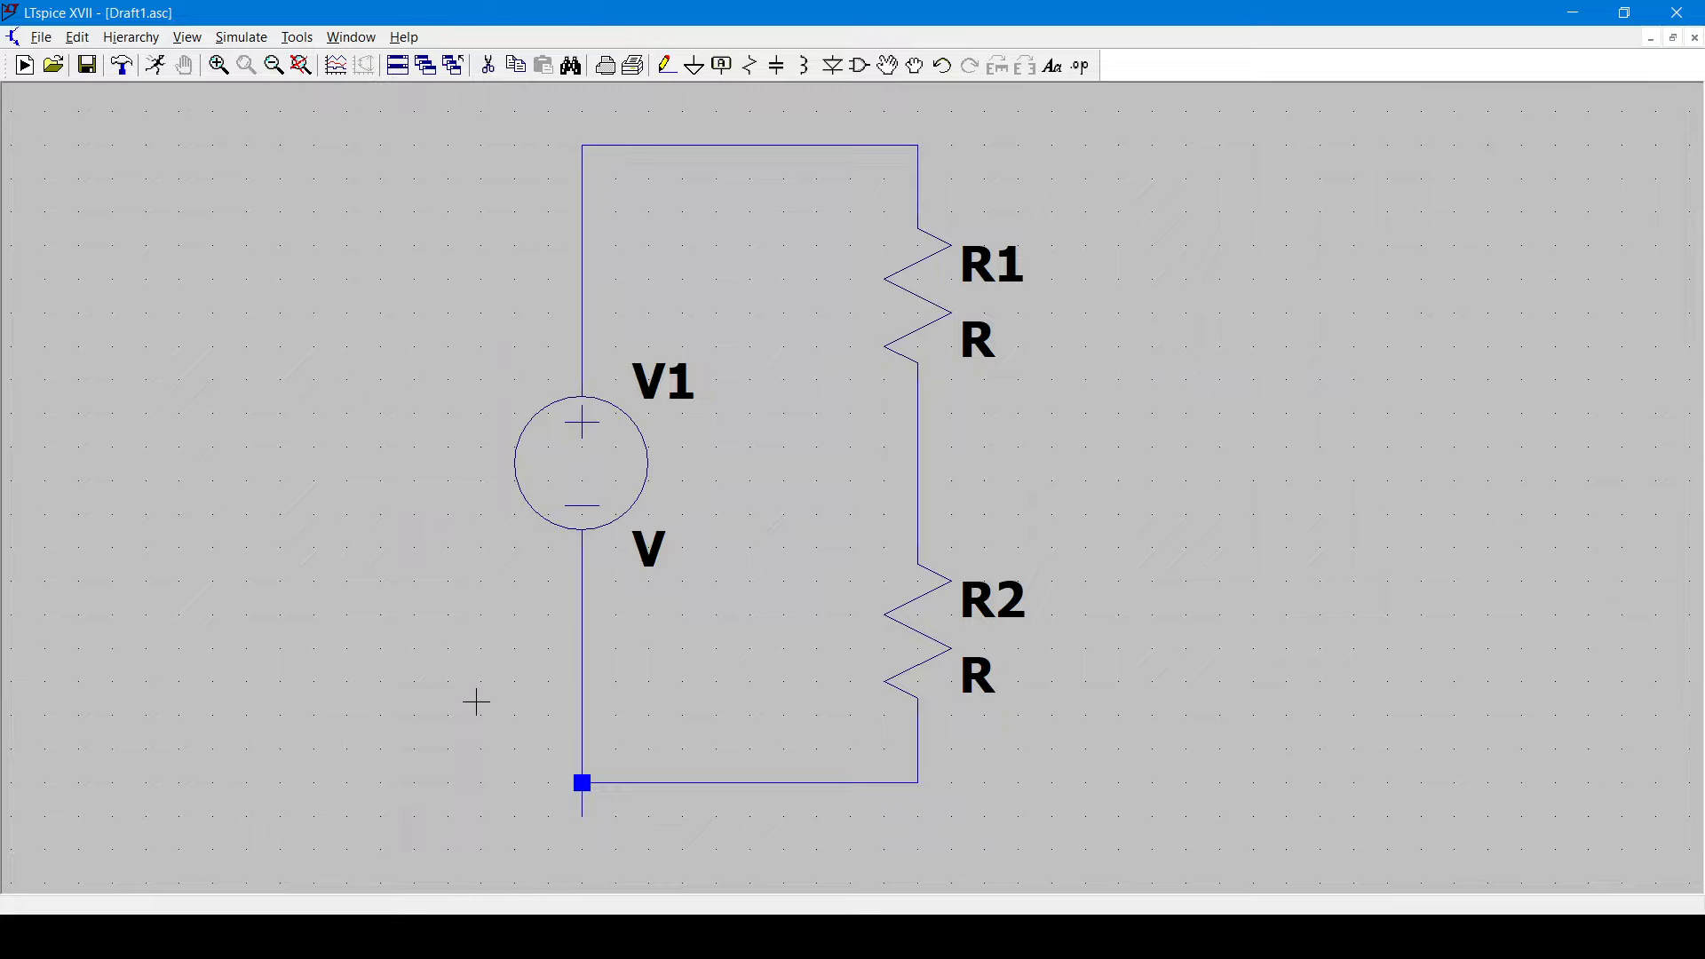
Place a ground symbol on the end of the wire stub below the voltage source.
drag(483, 726, 486, 667)
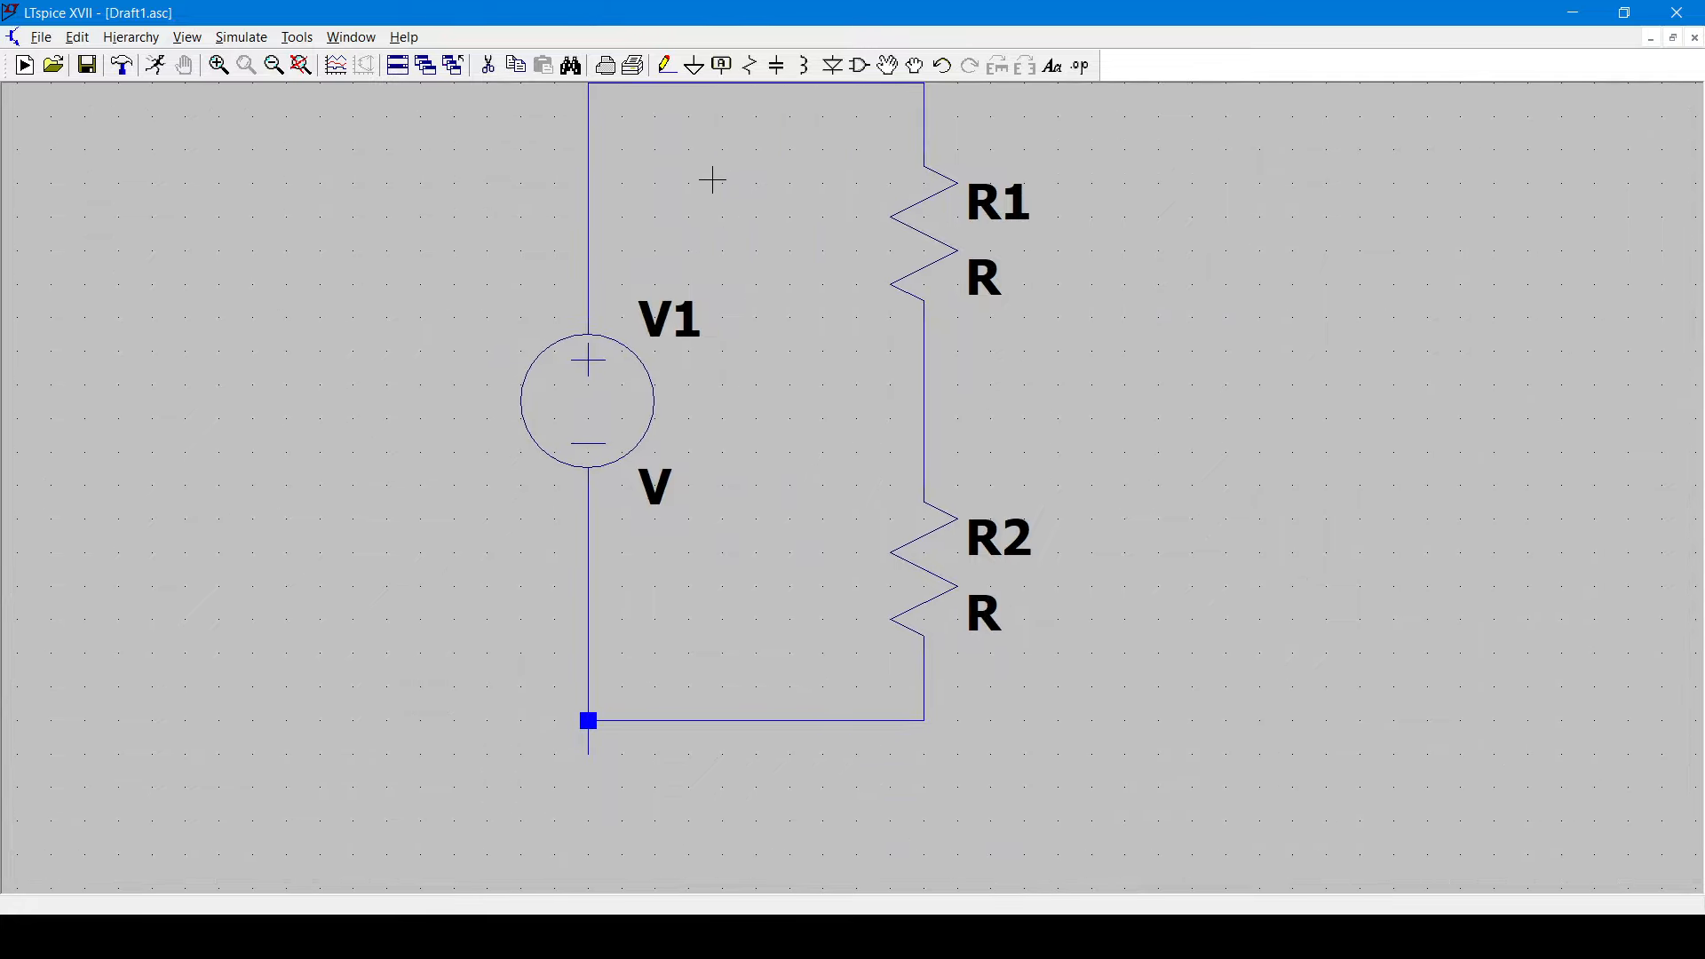
click(698, 68)
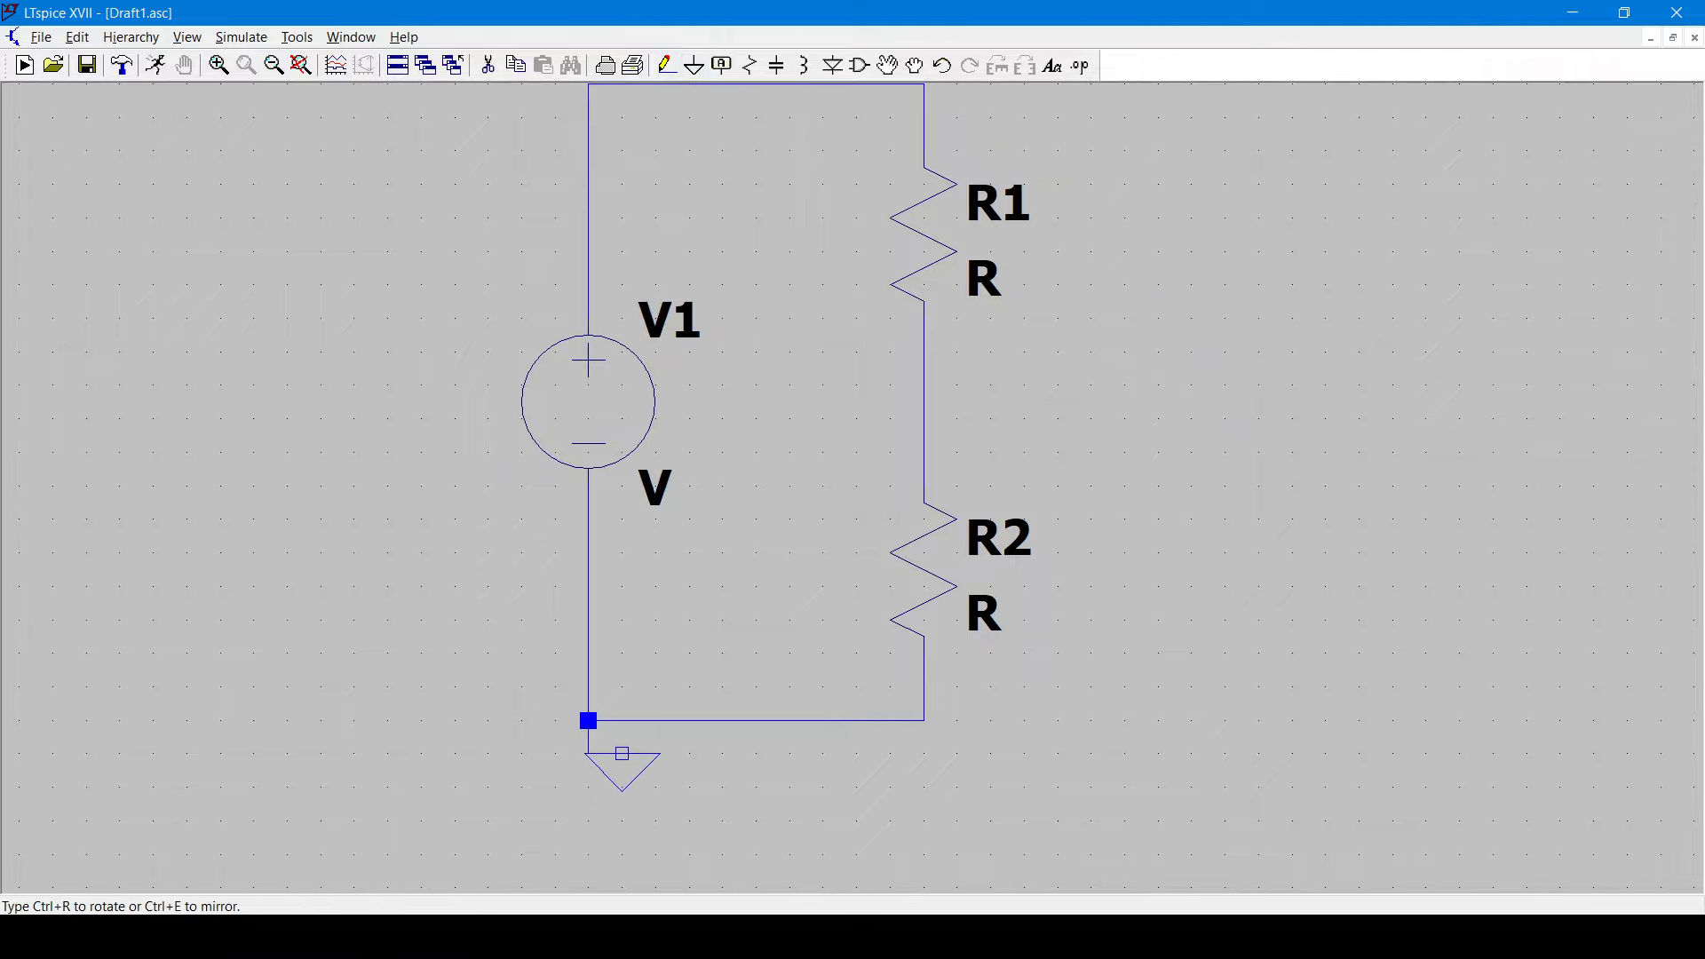
click(588, 753)
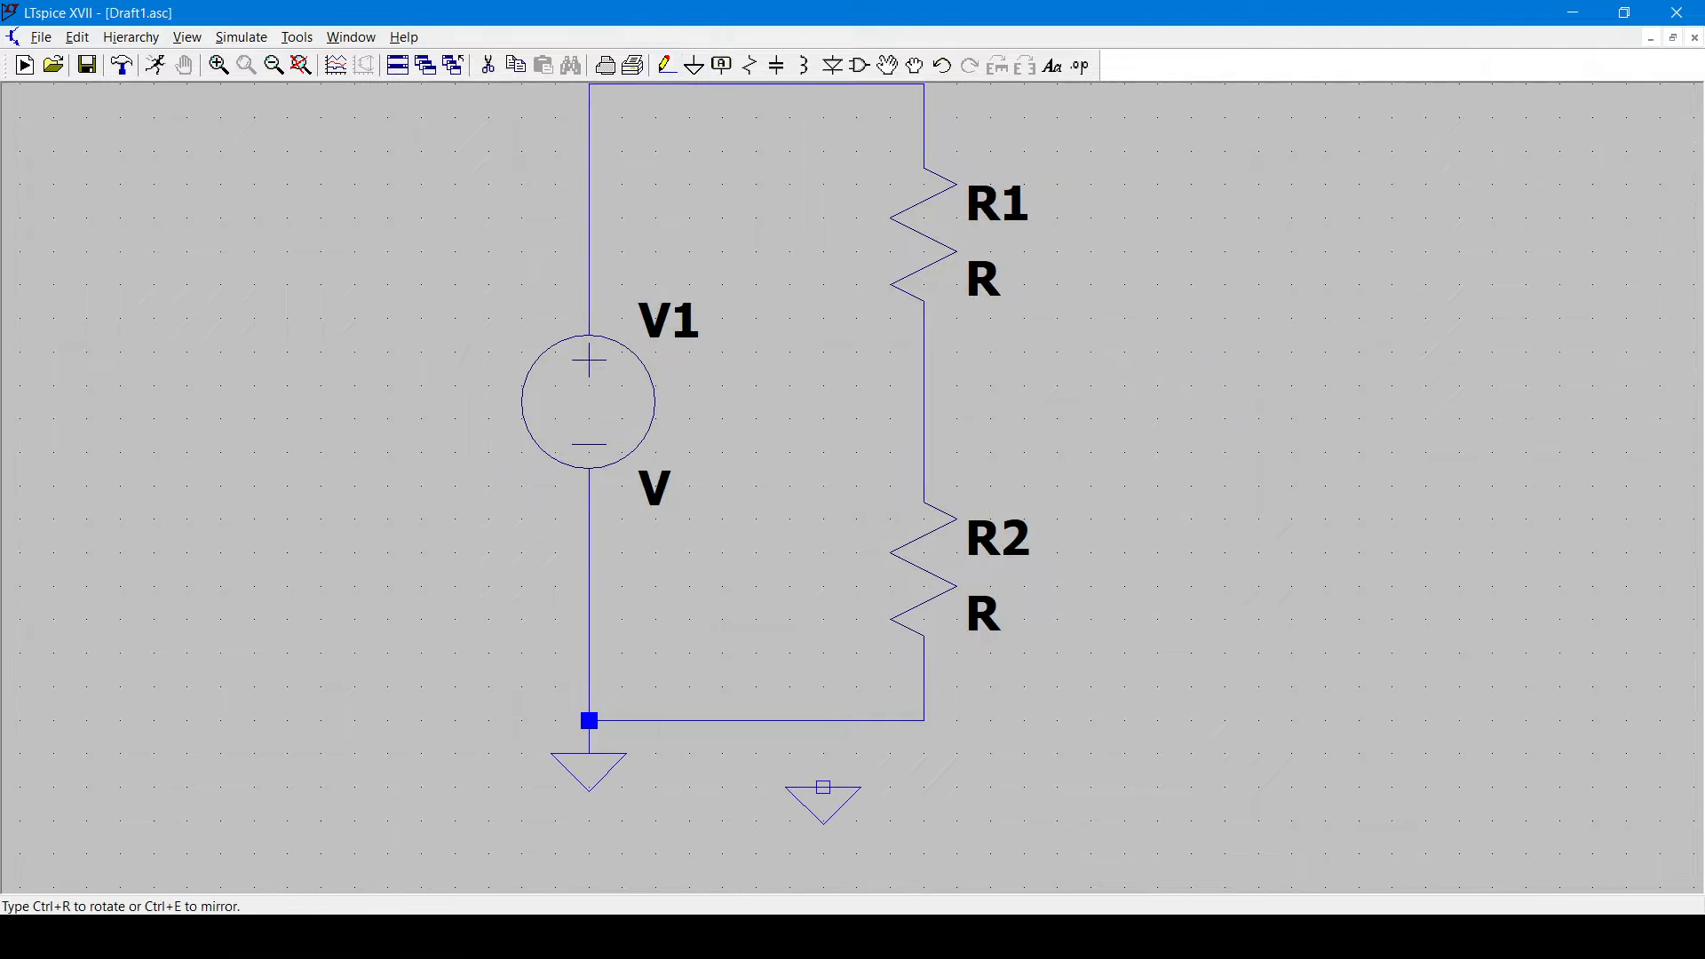
key(Escape)
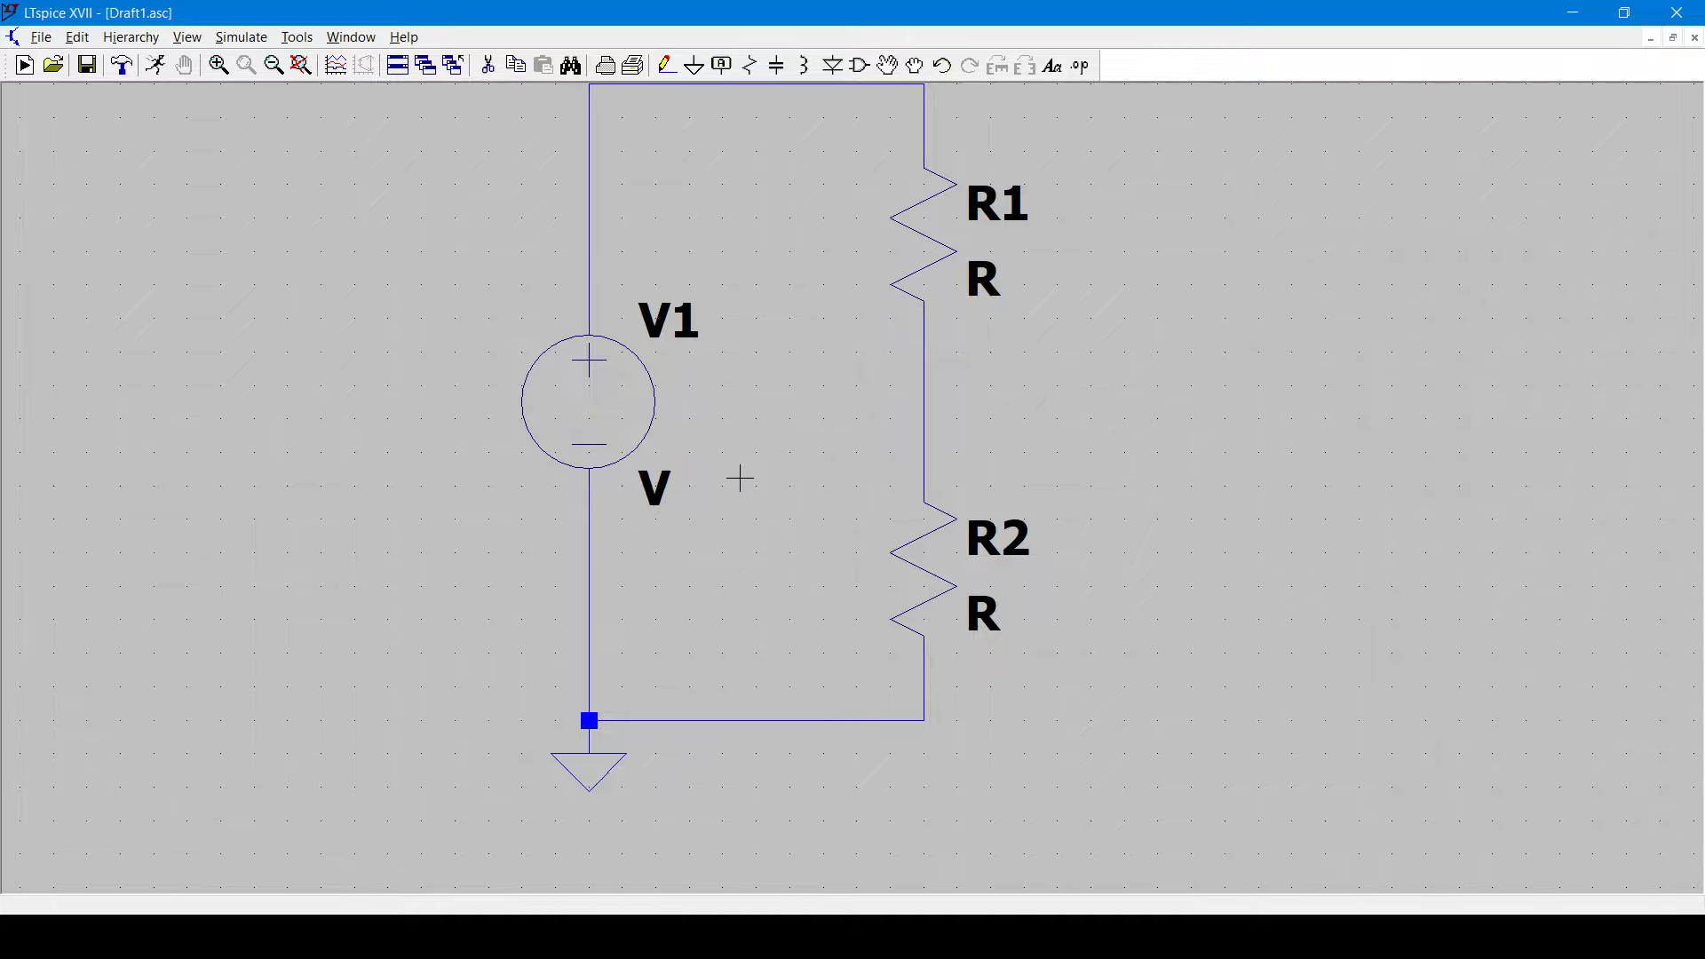
Set voltage source V1 to a DC value of 10 V and resistor R1 to 1k.
right_click(598, 397)
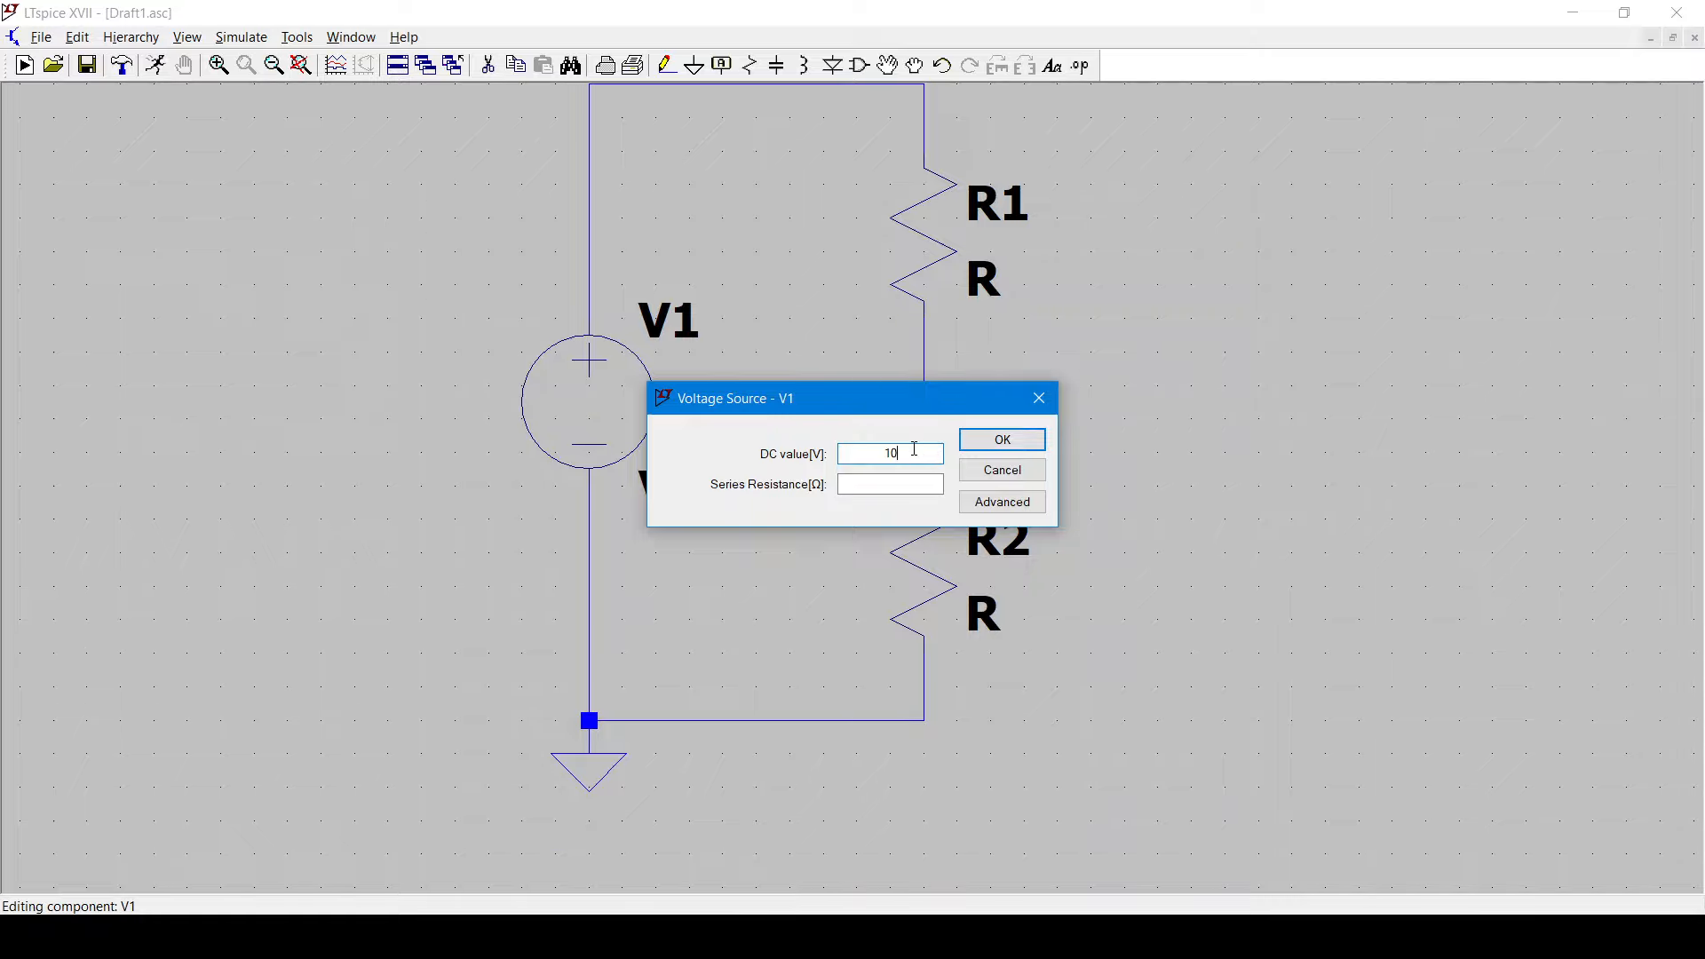
click(1001, 441)
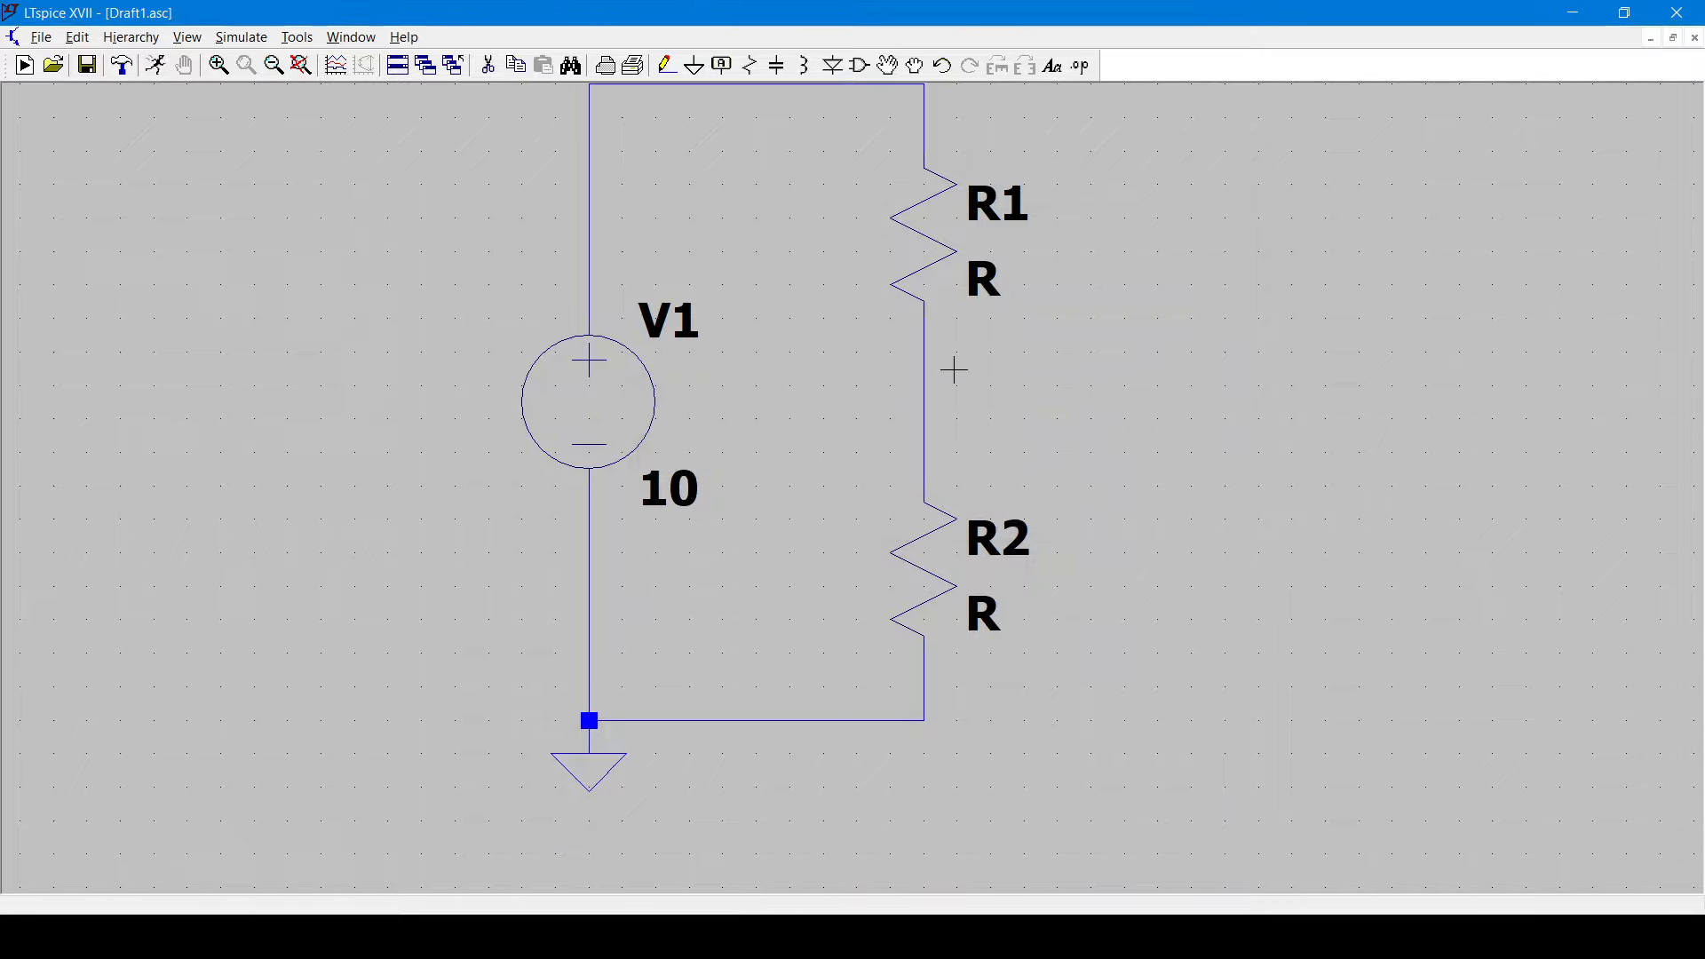
right_click(943, 235)
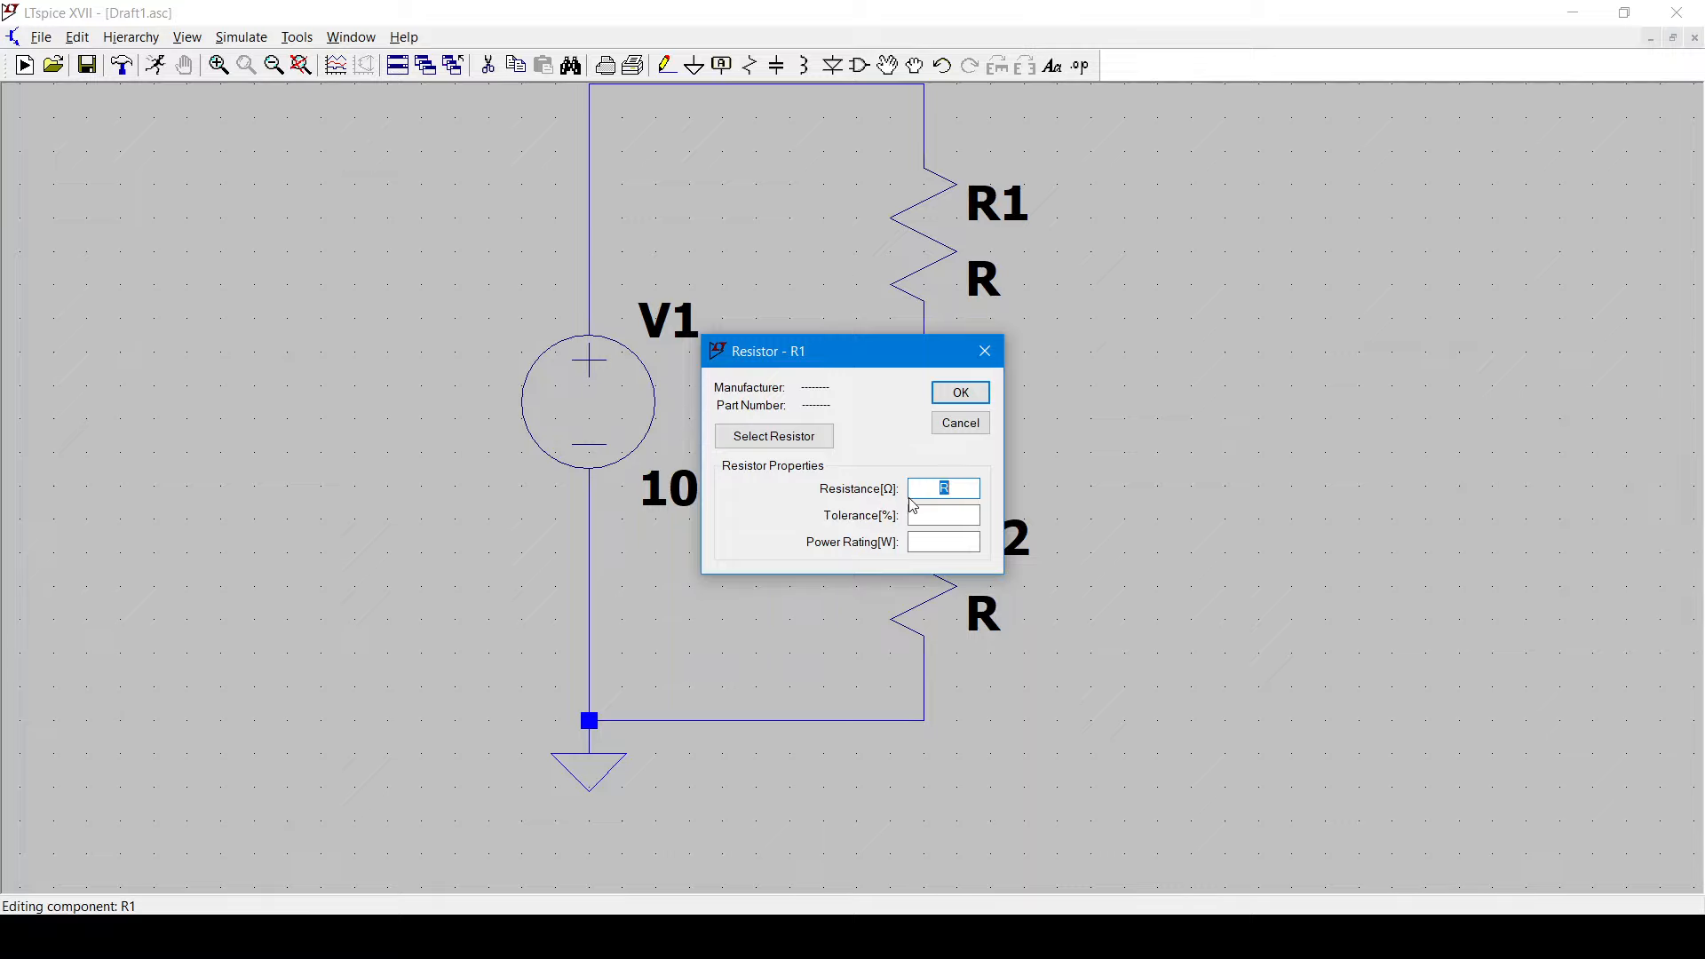
text(1k)
click(957, 394)
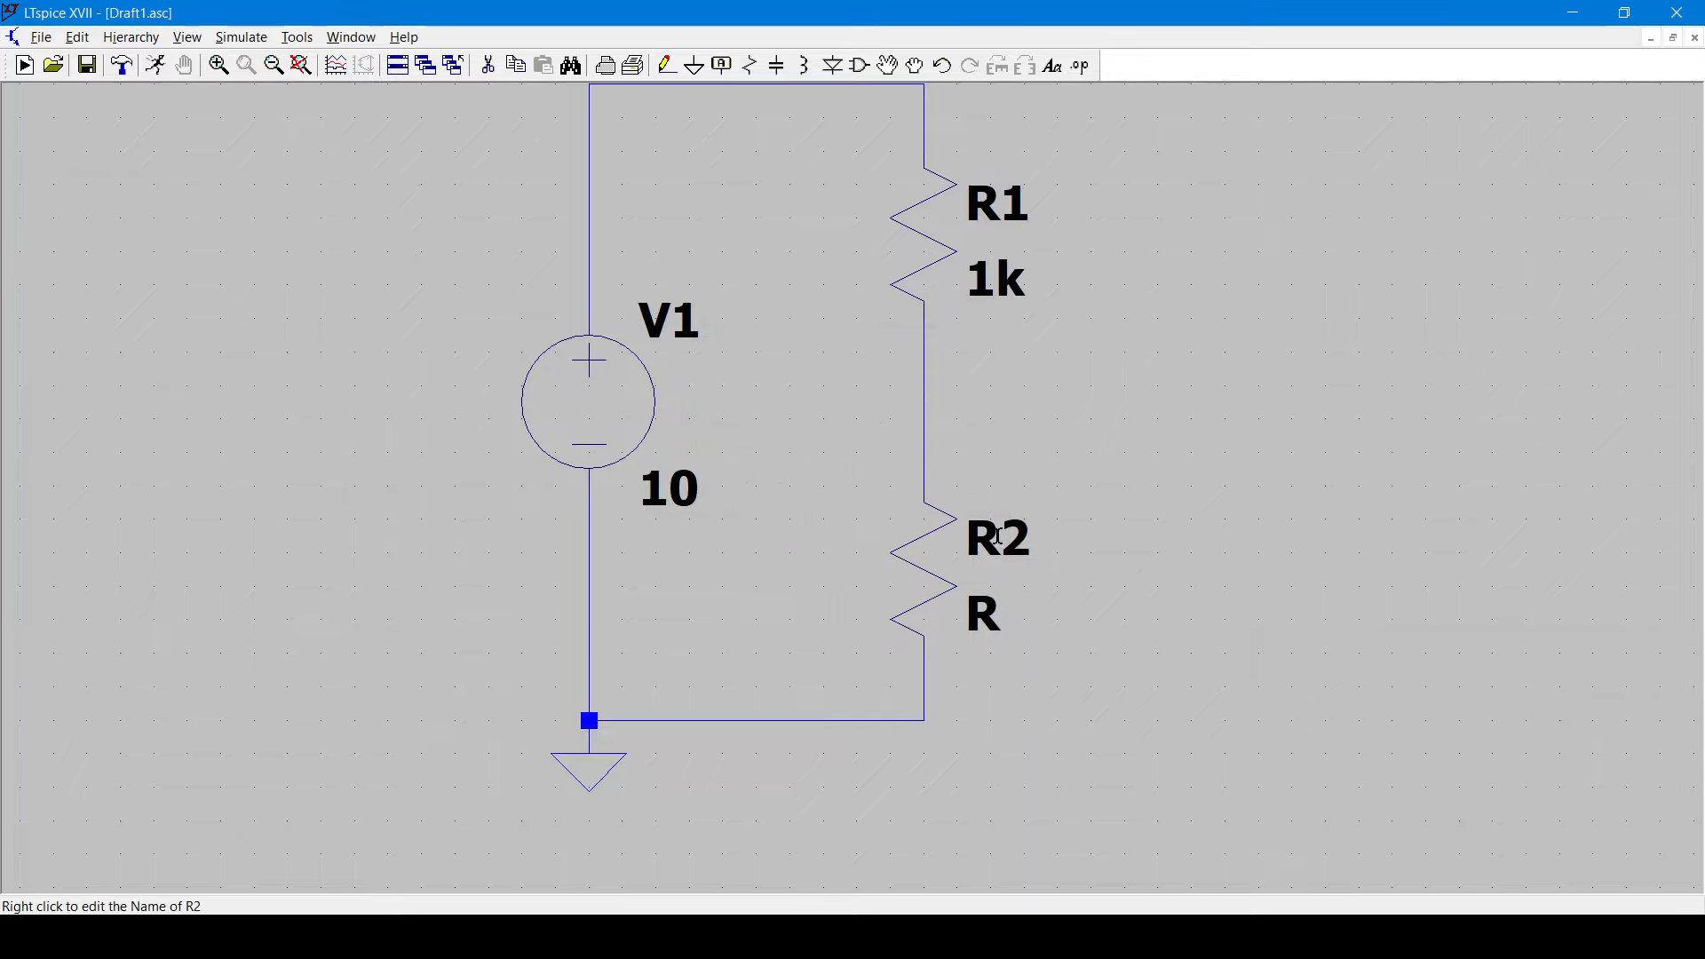
Set the resistance of R2 to 1k.
right_click(928, 566)
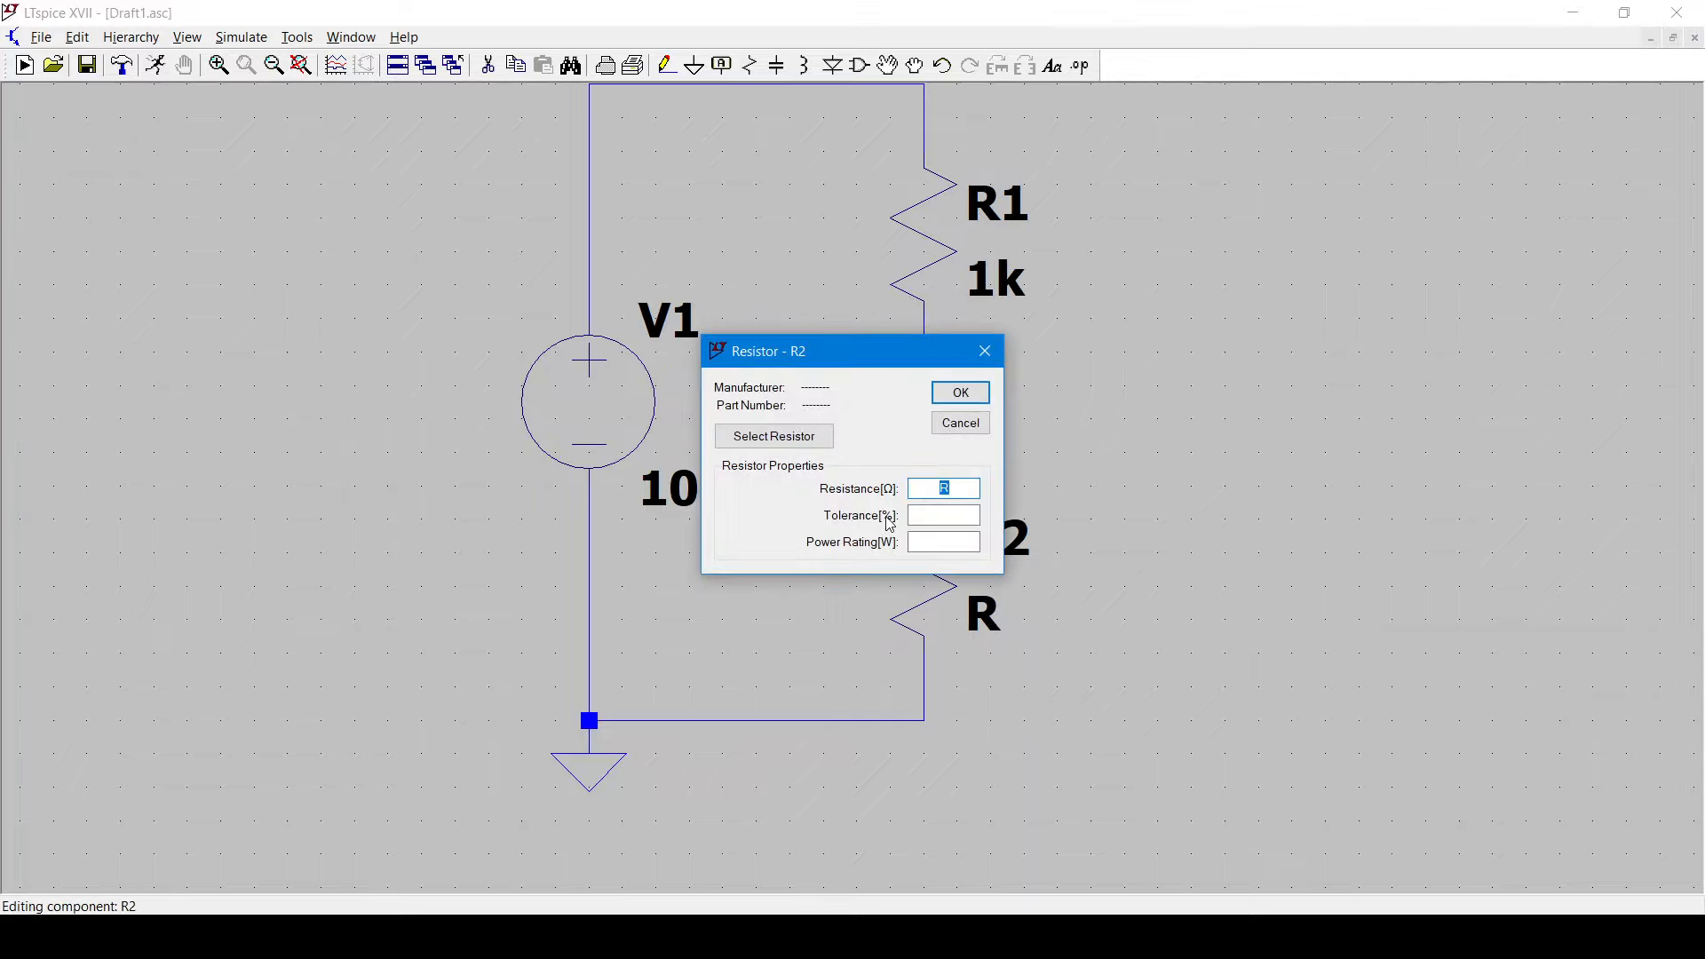
text(1k)
key(Return)
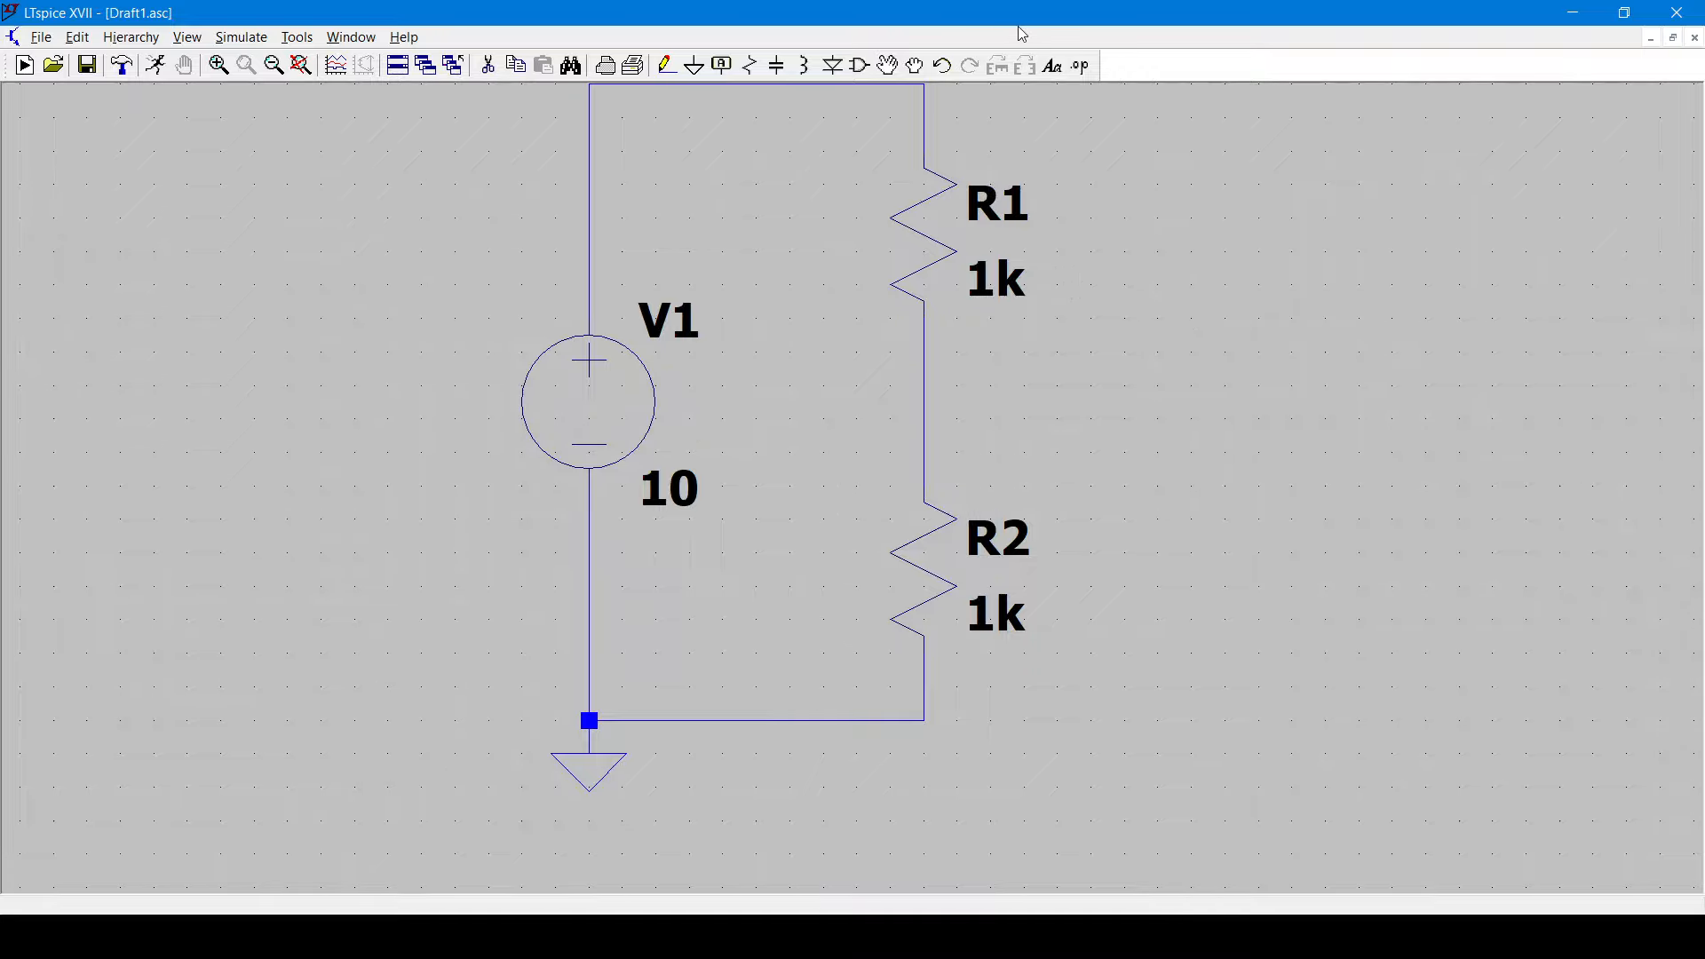
Add the comment text "Voltage Divider" to the schematic, placing it beside the wire between R1 and R2.
click(1053, 67)
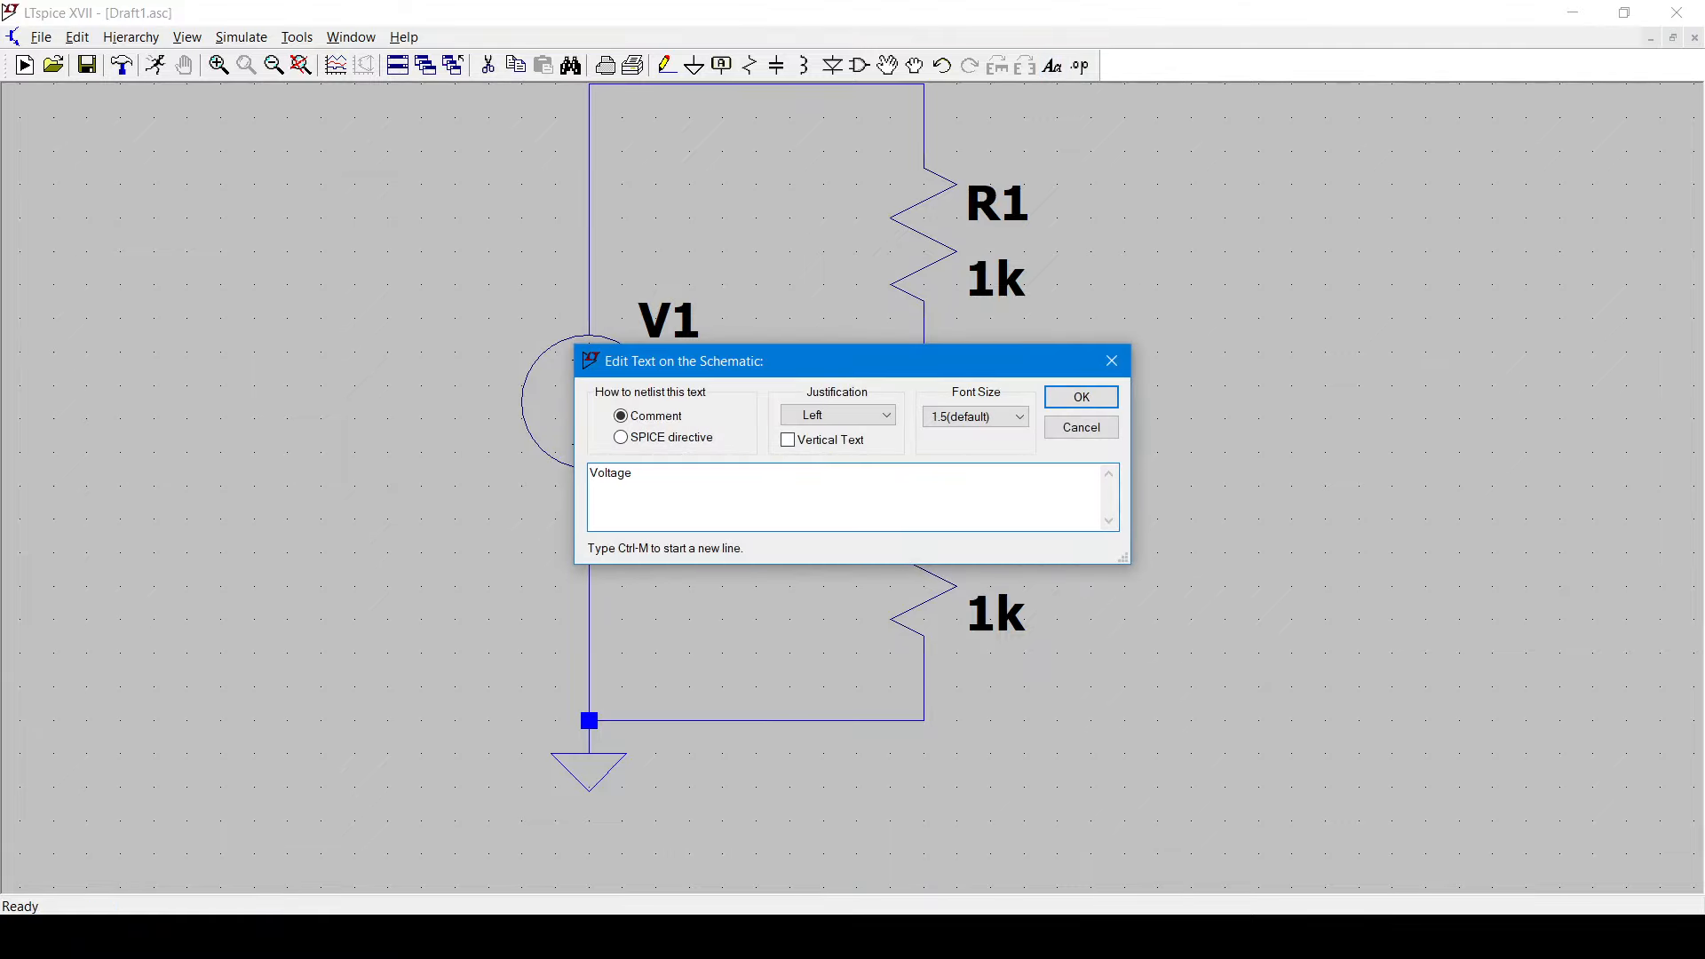
text(Voltage Divider)
key(Return)
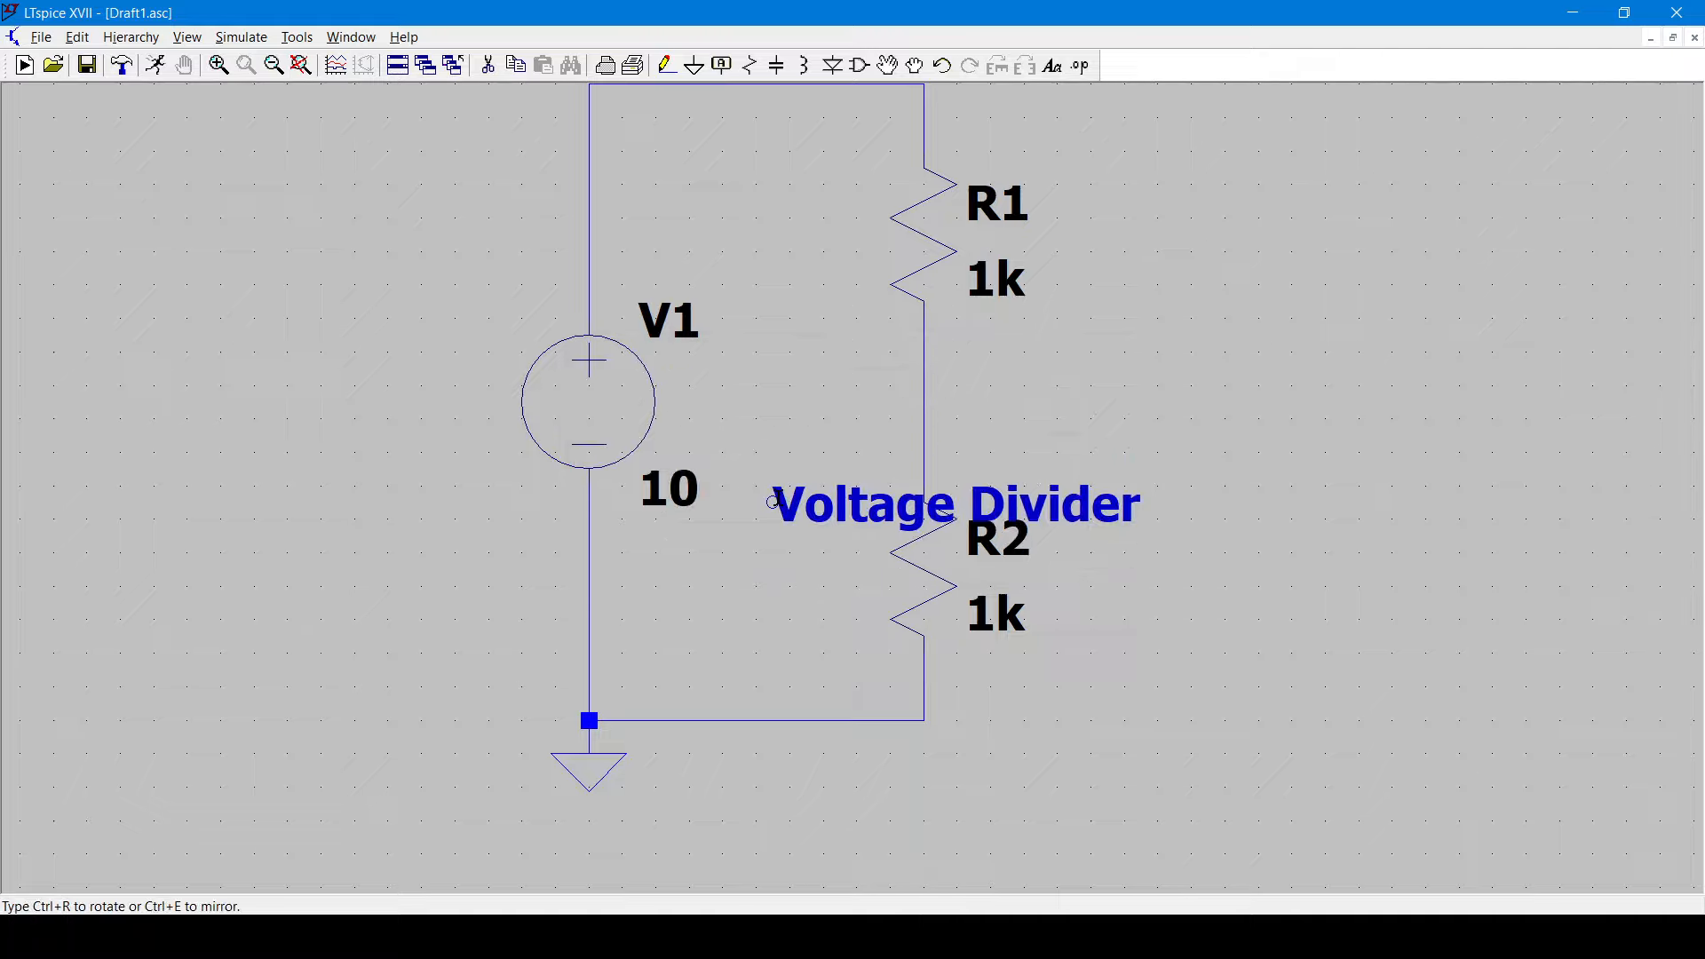
click(1014, 371)
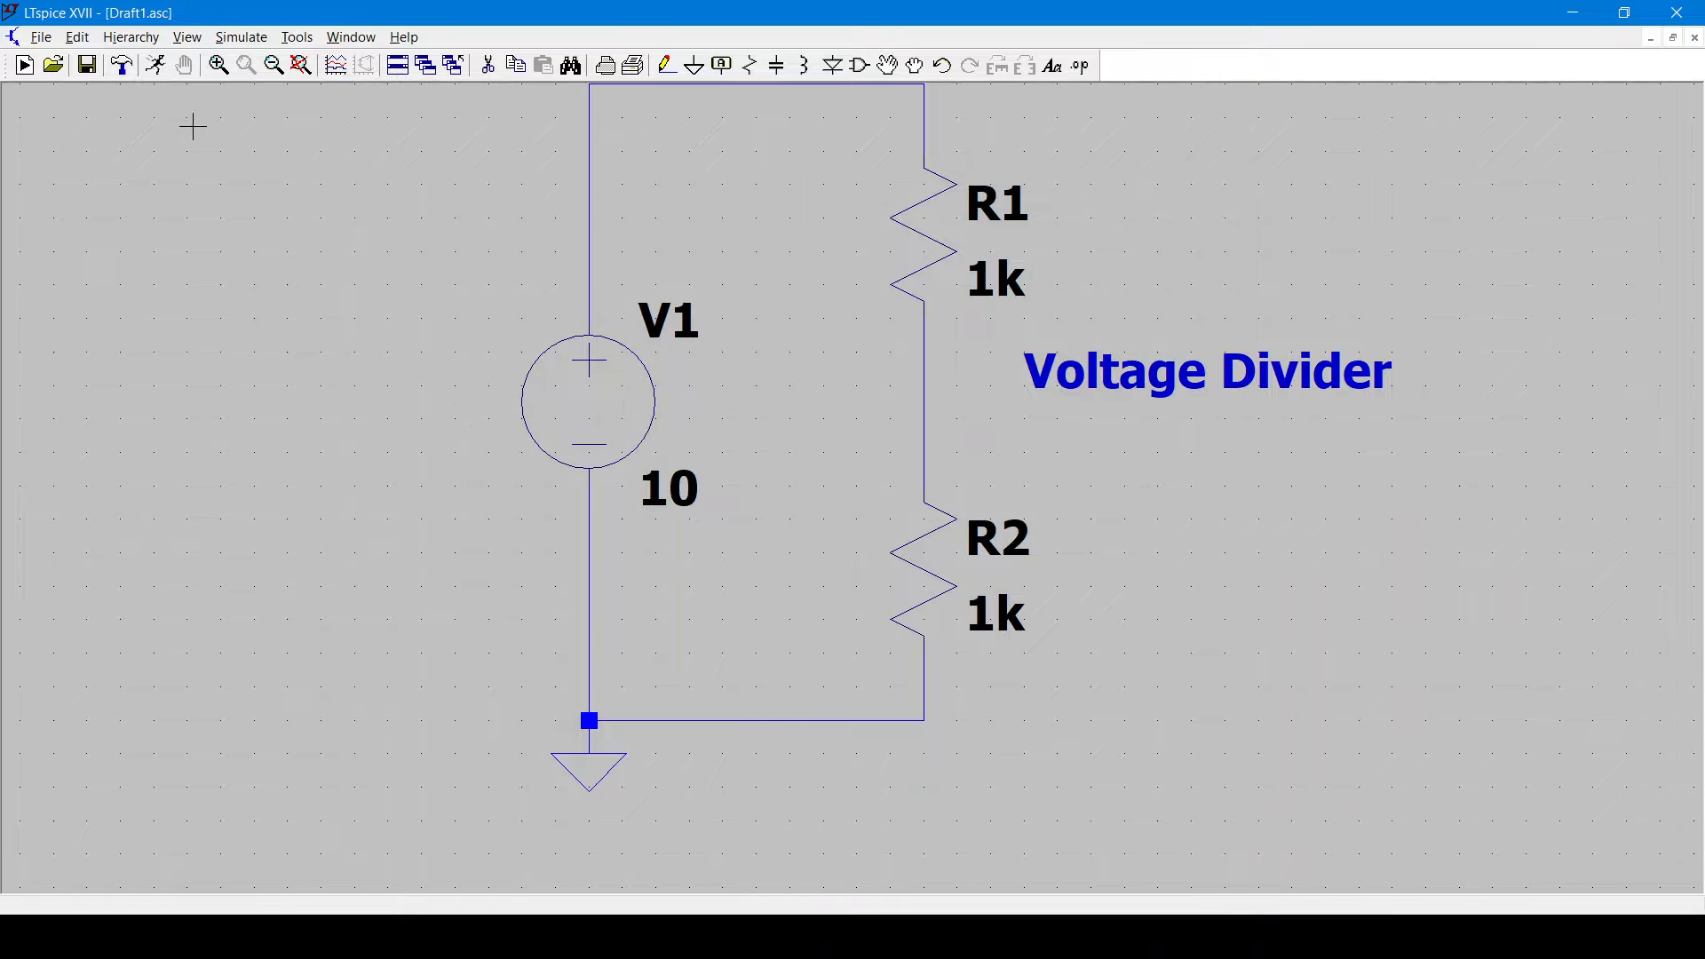
Run a transient simulation with a stop time of 1 and plot the voltage of the node at V1's positive terminal.
click(156, 71)
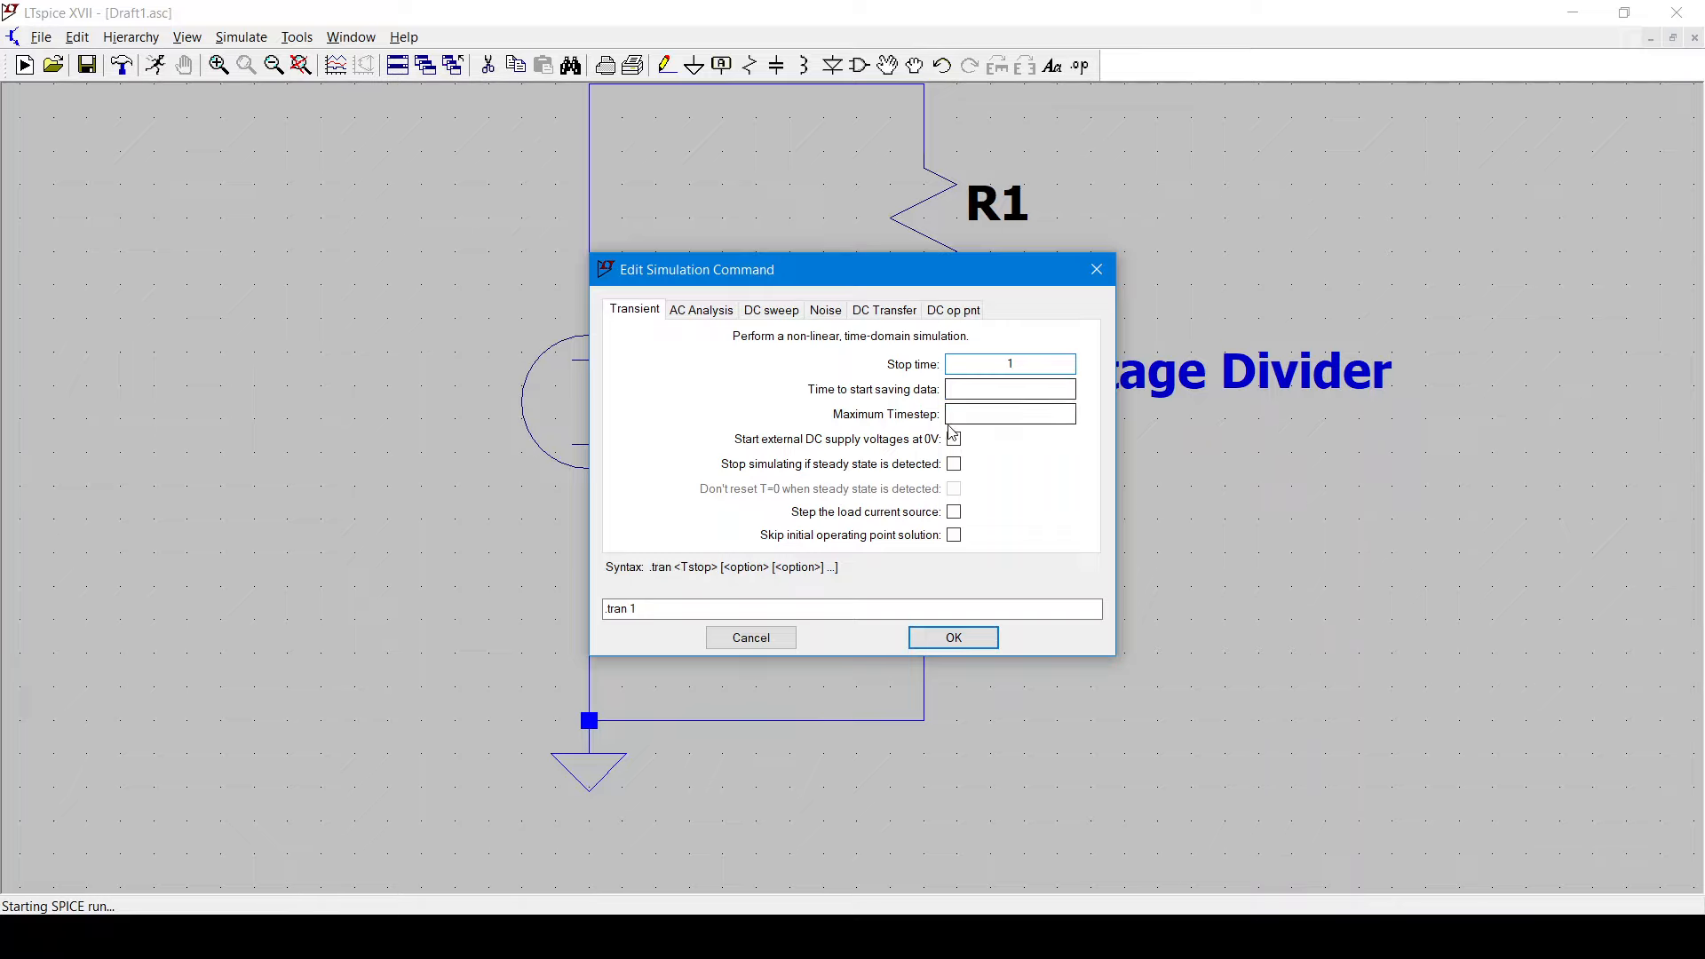
click(982, 638)
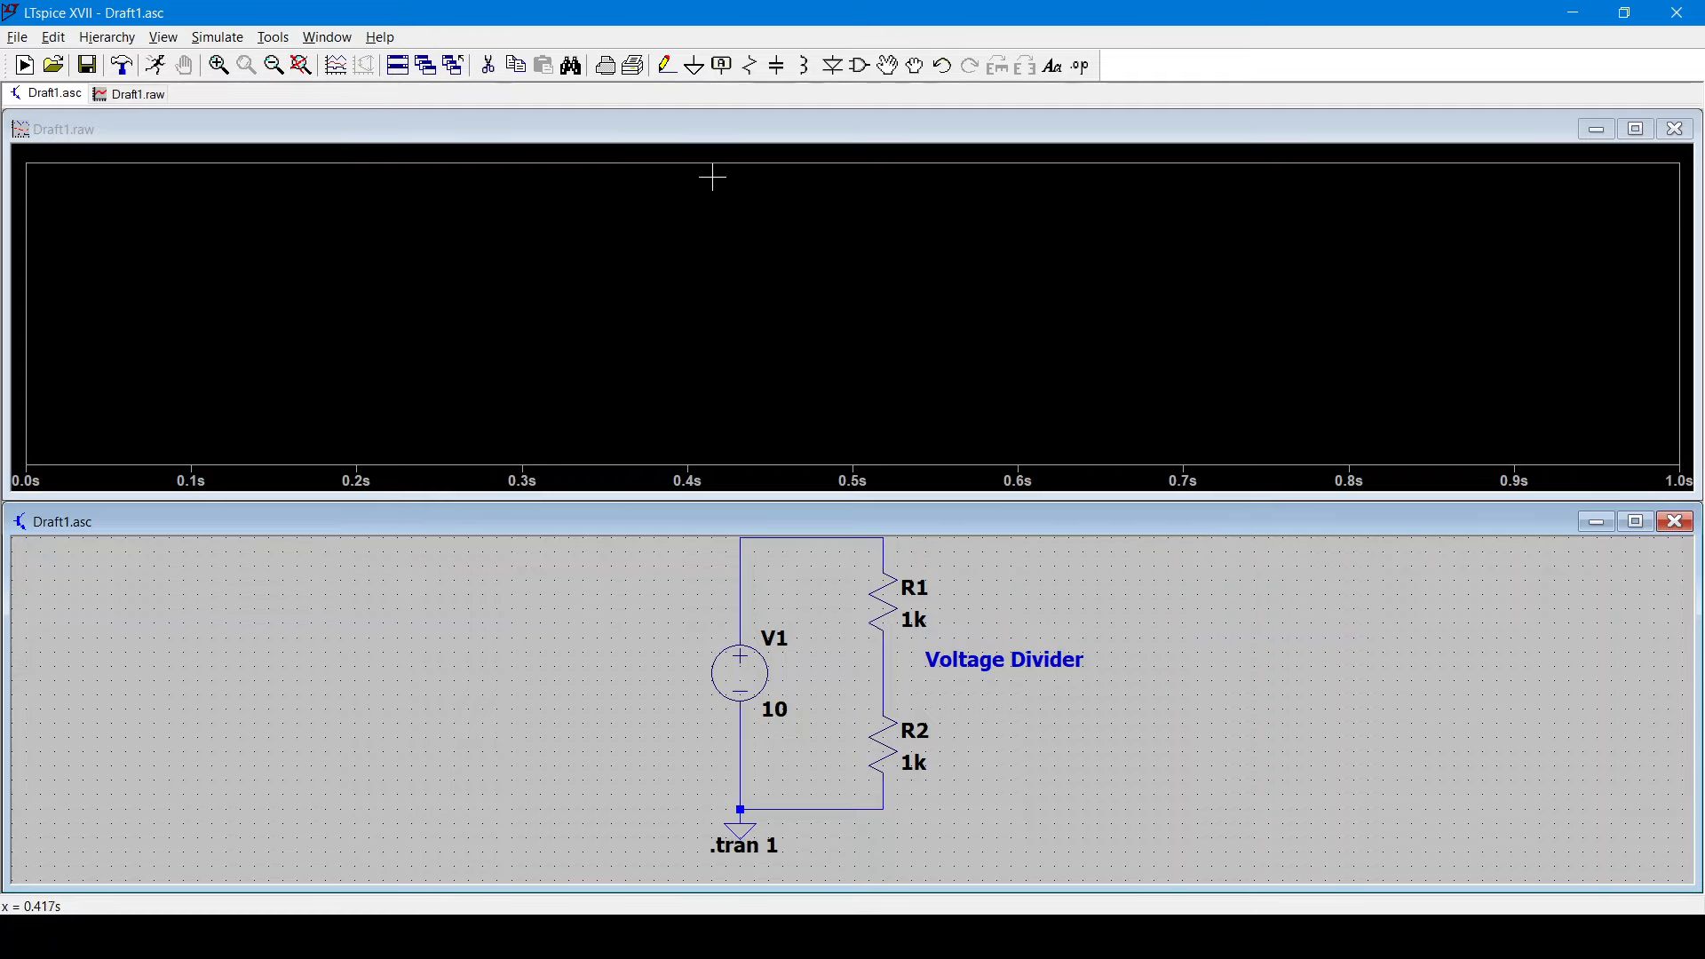
click(711, 149)
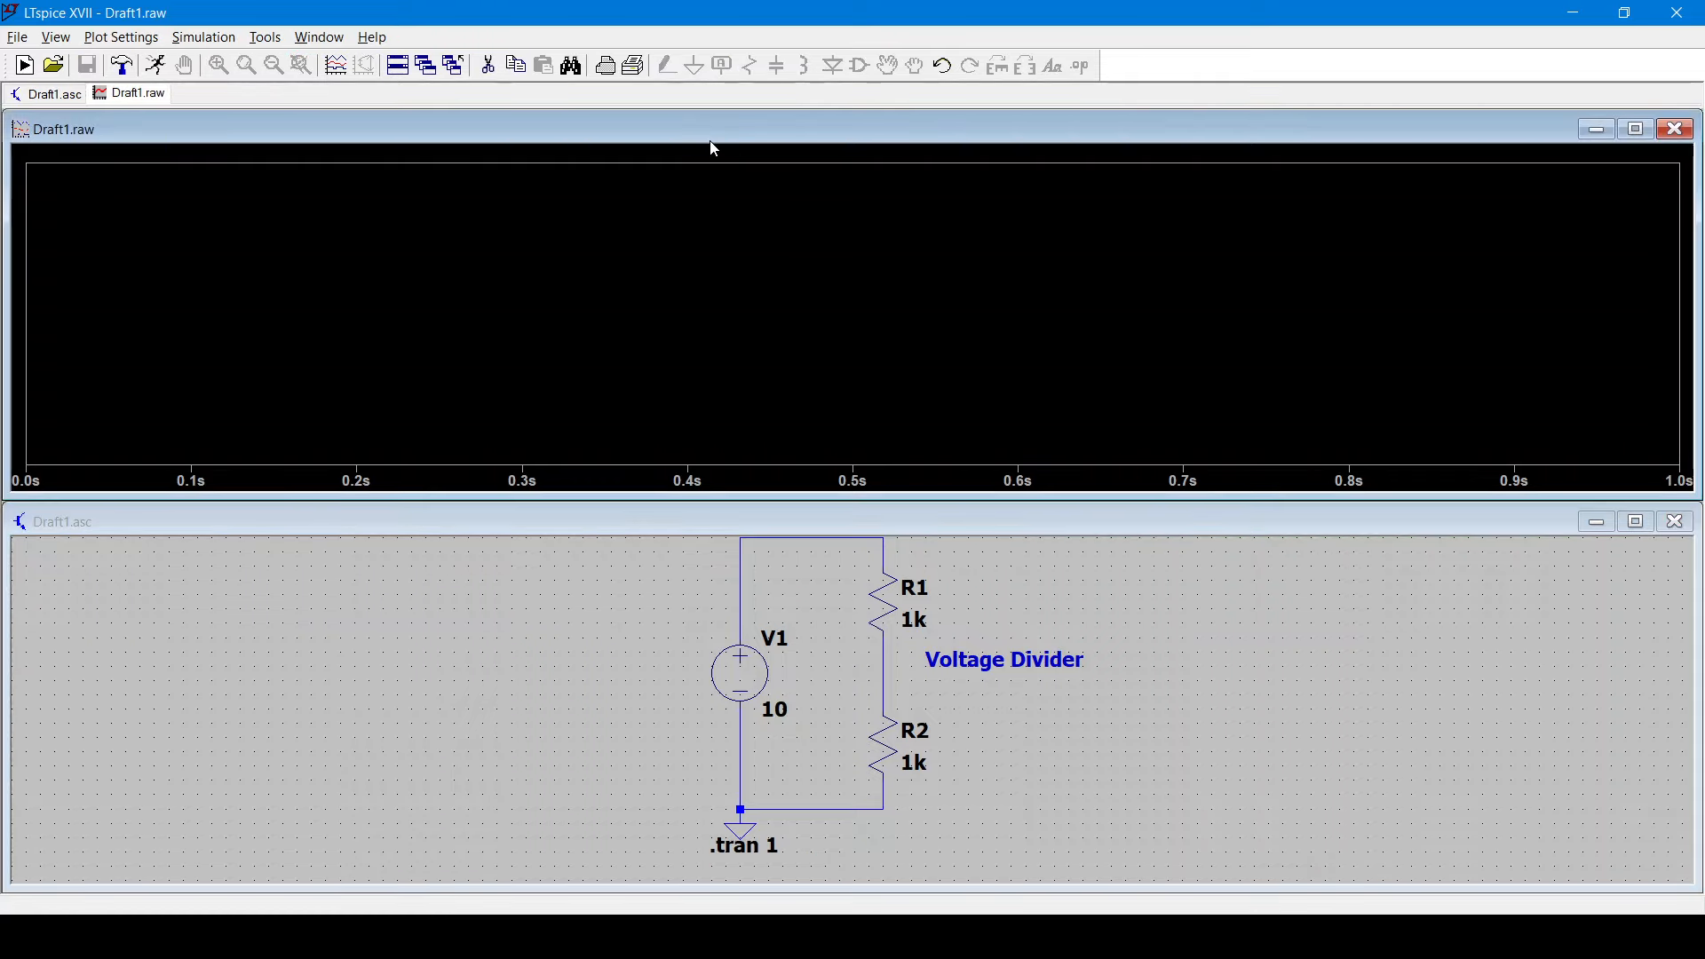
click(1005, 744)
key(space)
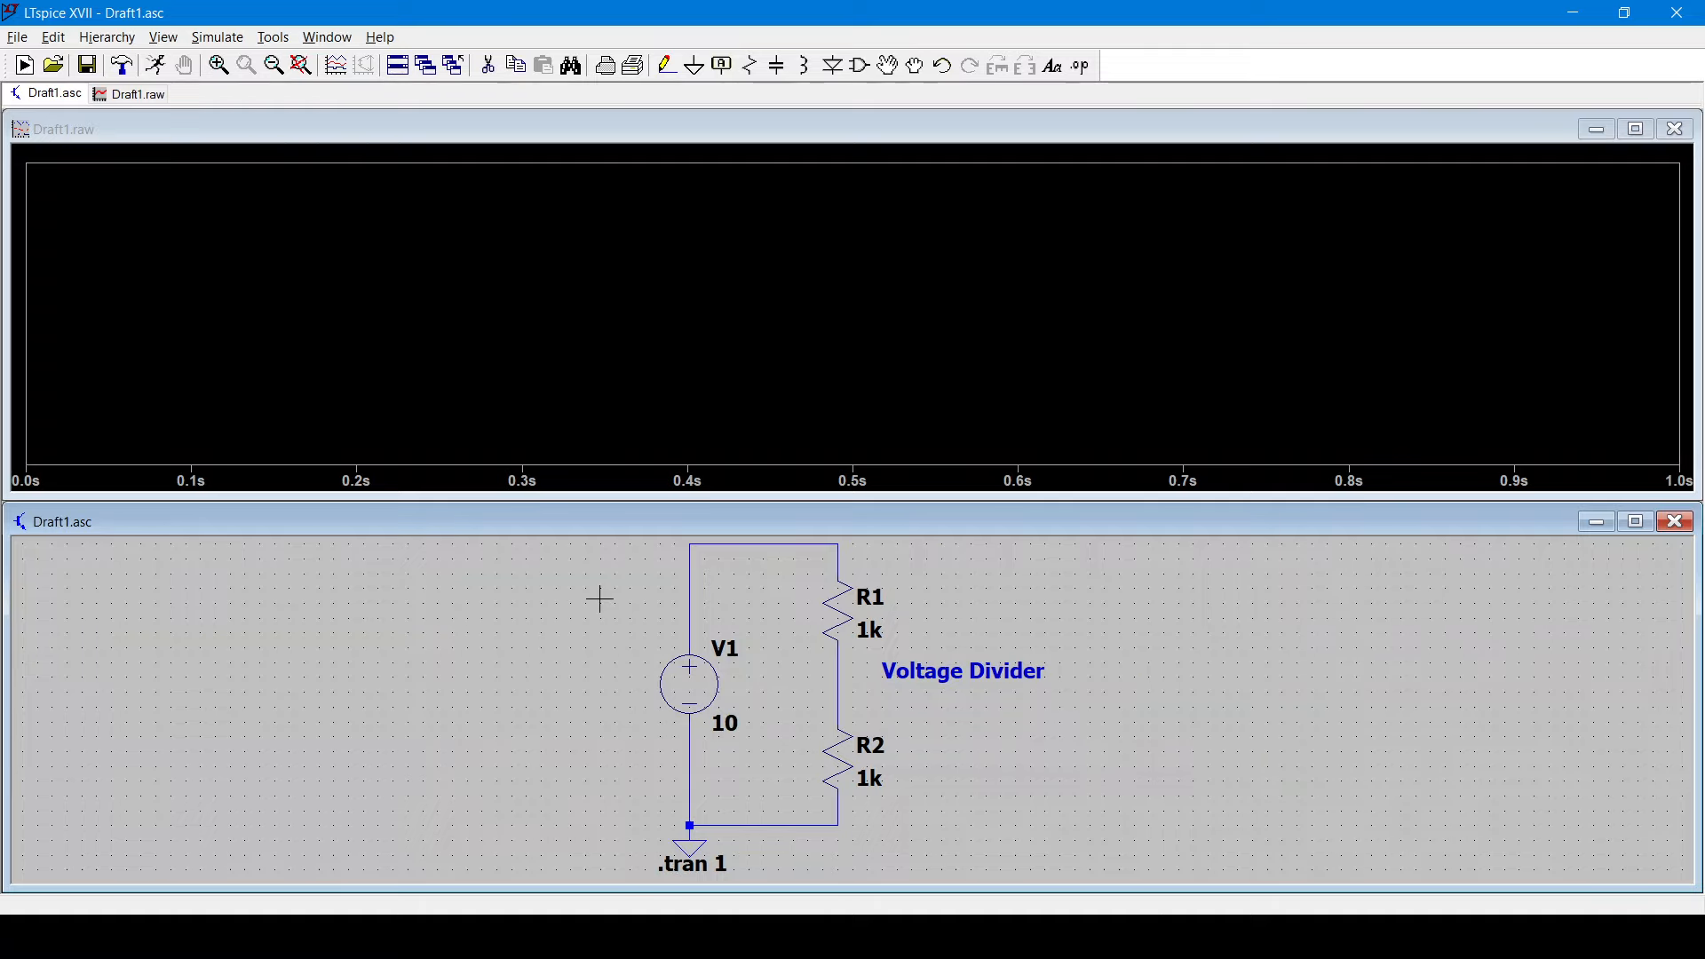
click(692, 587)
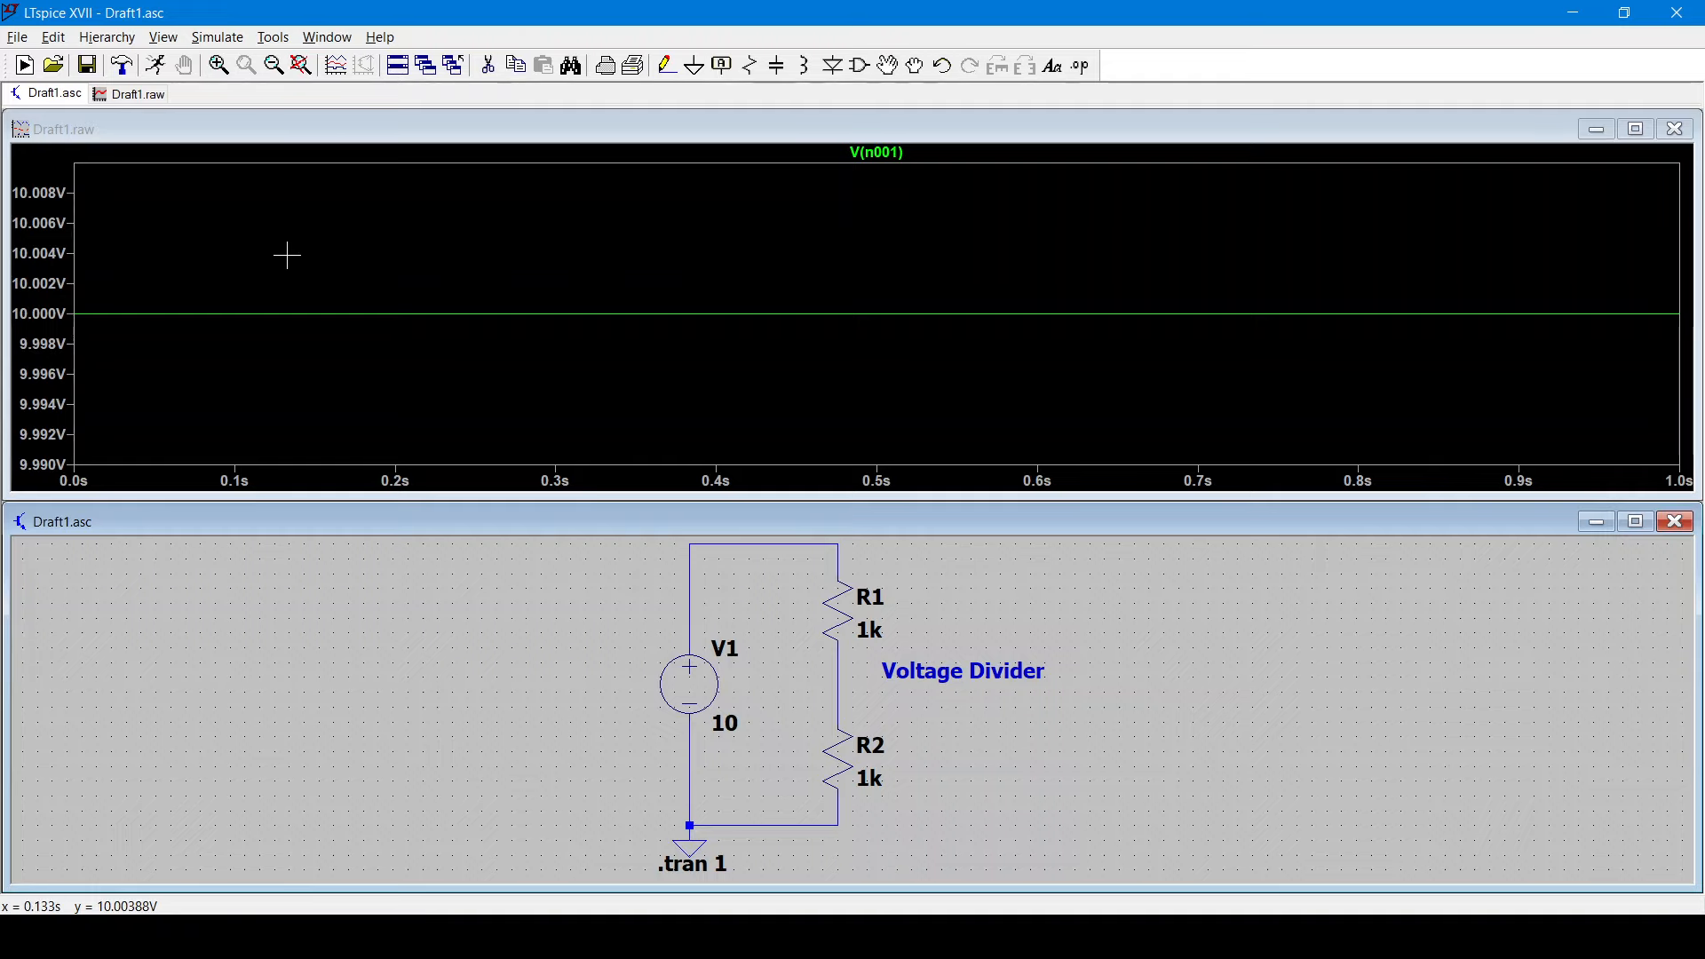
Set the plot's vertical axis limits to 0 V and 12 V with a tick spacing of 1 V.
right_click(44, 293)
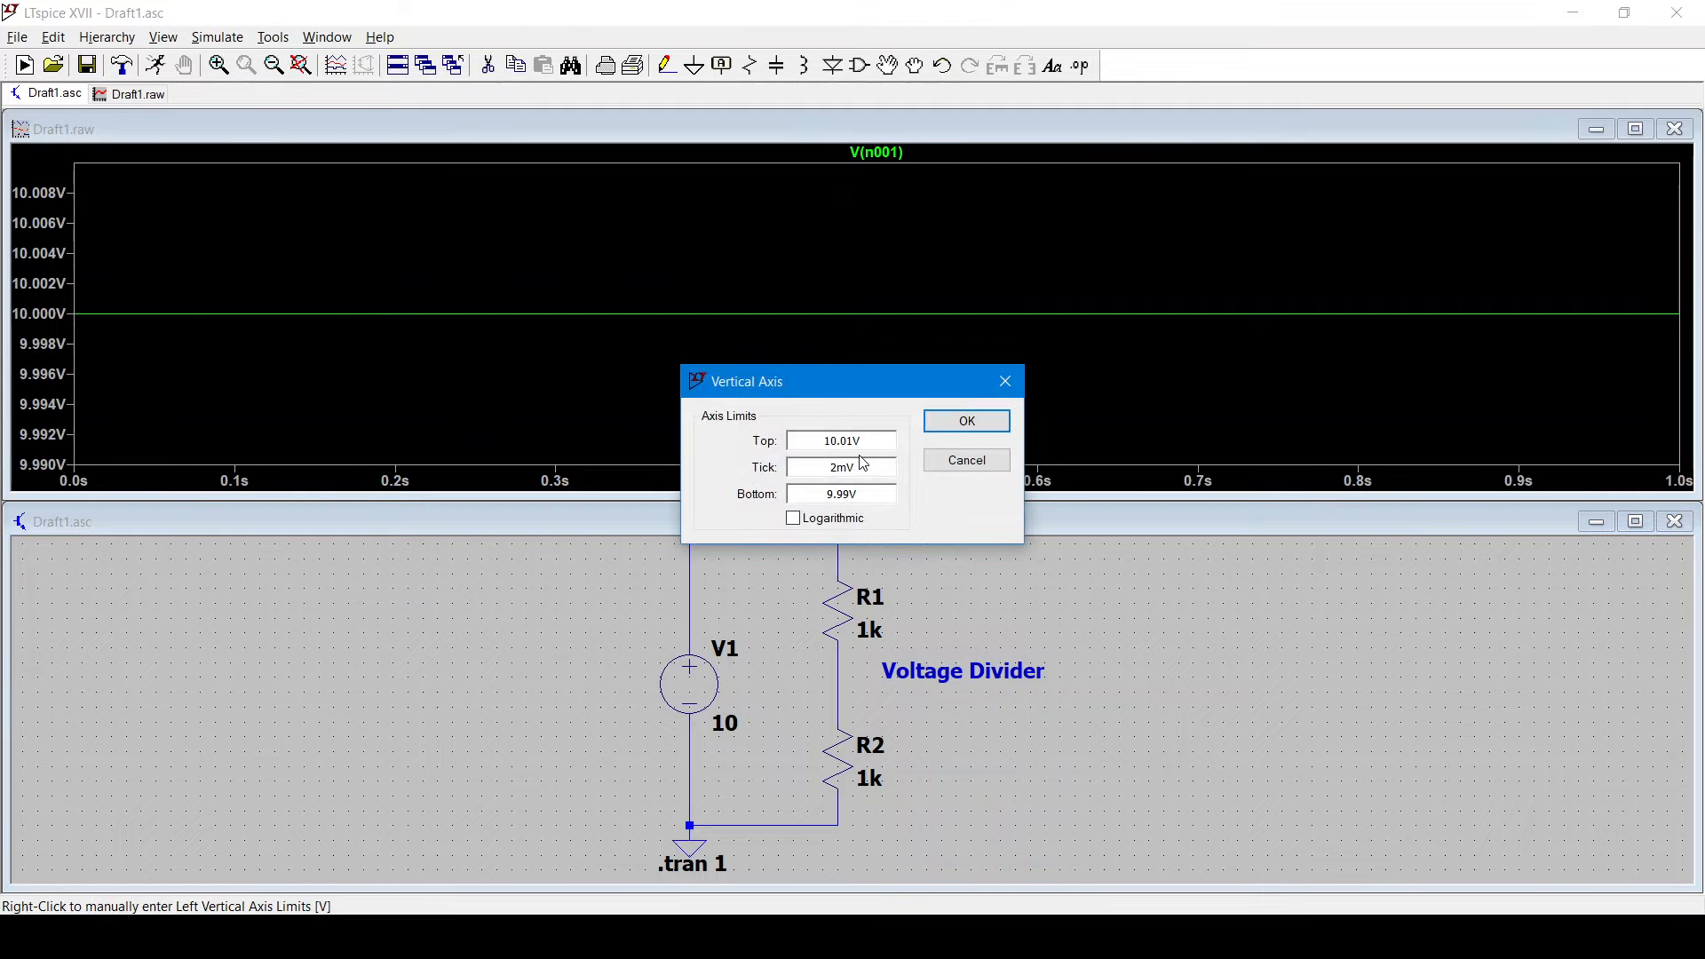
double_click(874, 442)
text(12)
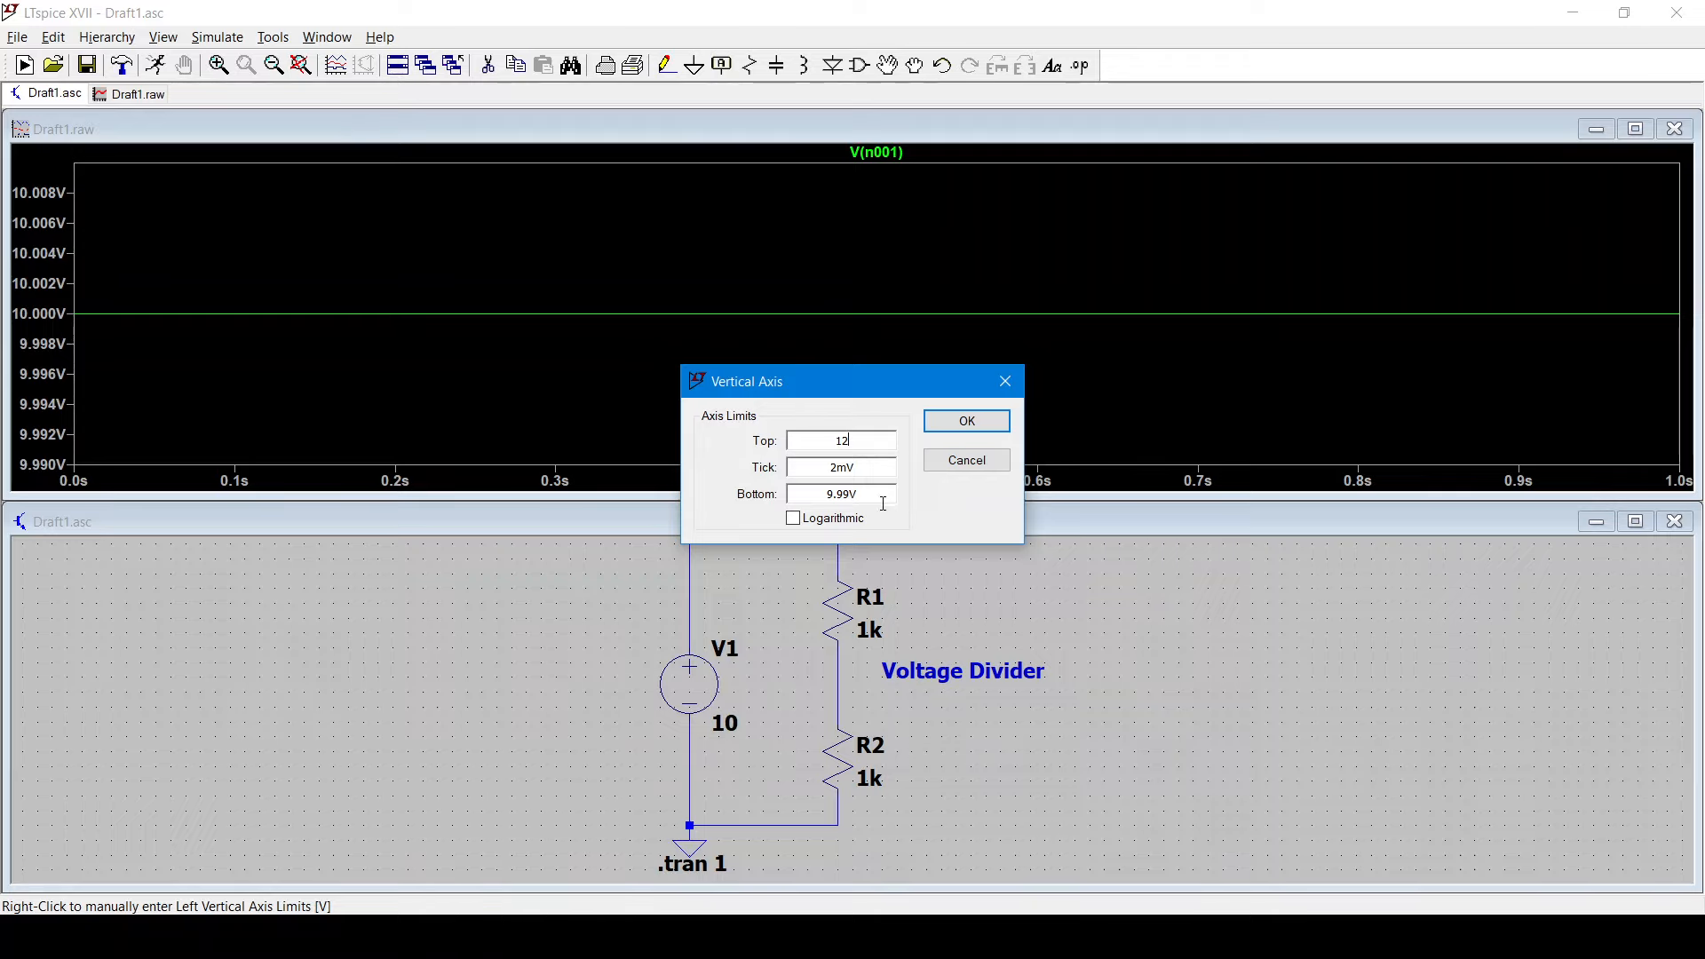
drag(884, 494, 769, 506)
drag(861, 467, 788, 467)
text(1)
click(954, 423)
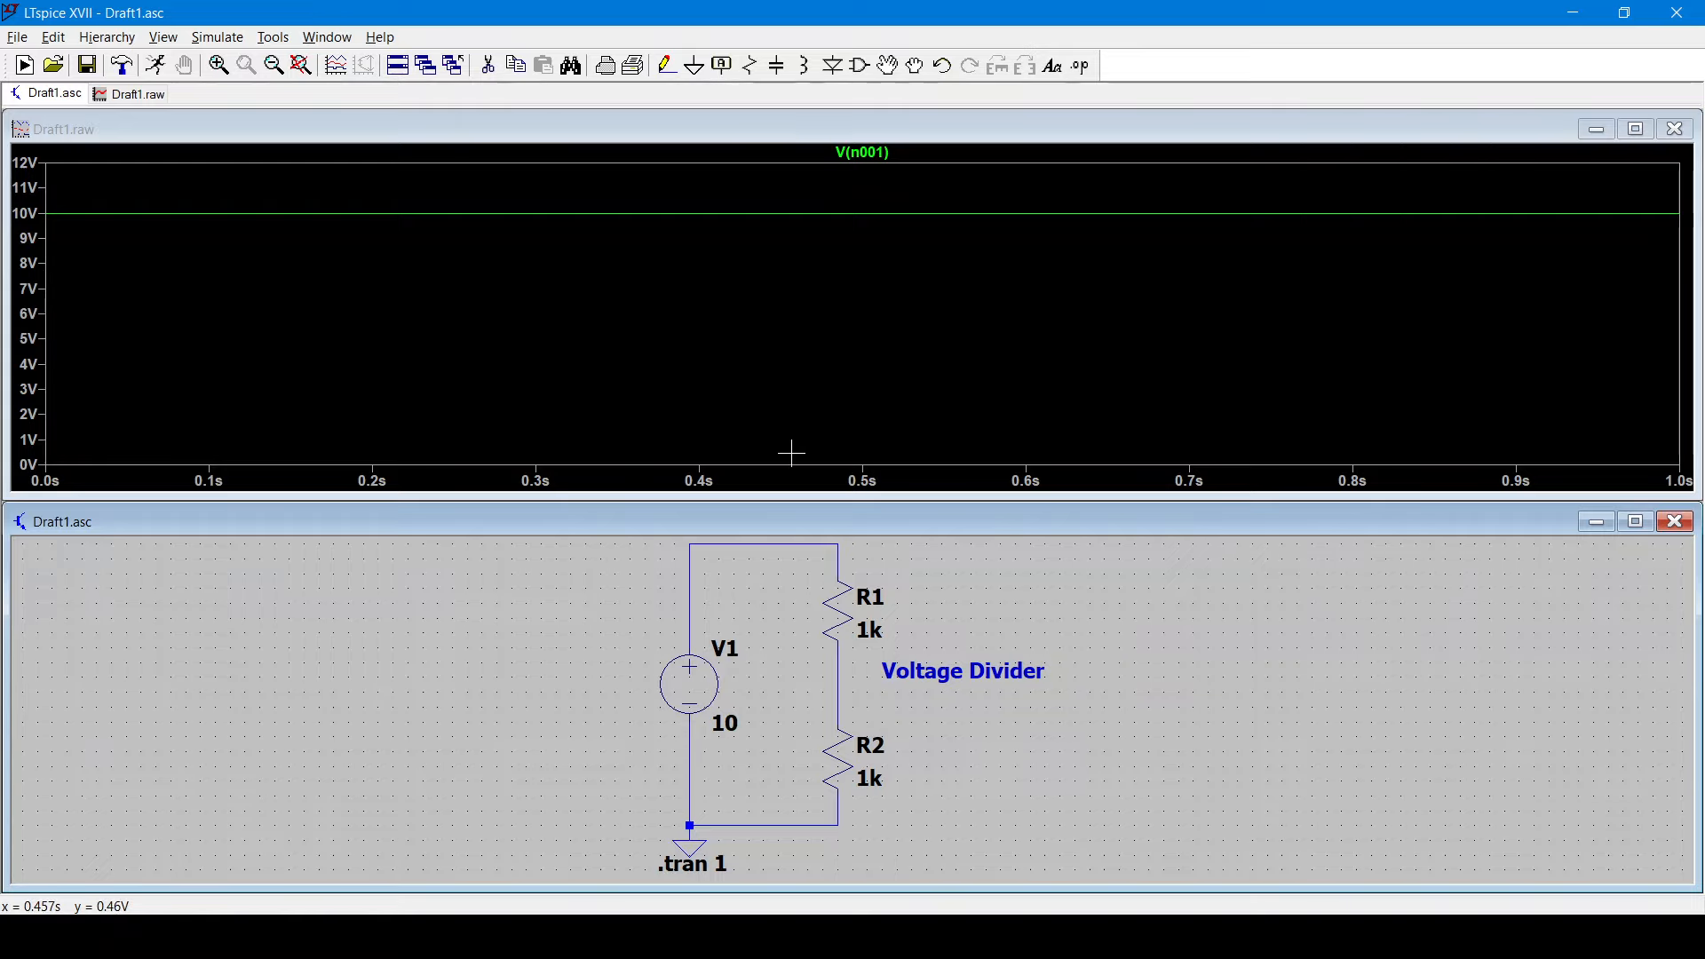
Attach a cursor to the V(n001) trace, read its values at several times along the plot, and close the readout.
click(868, 154)
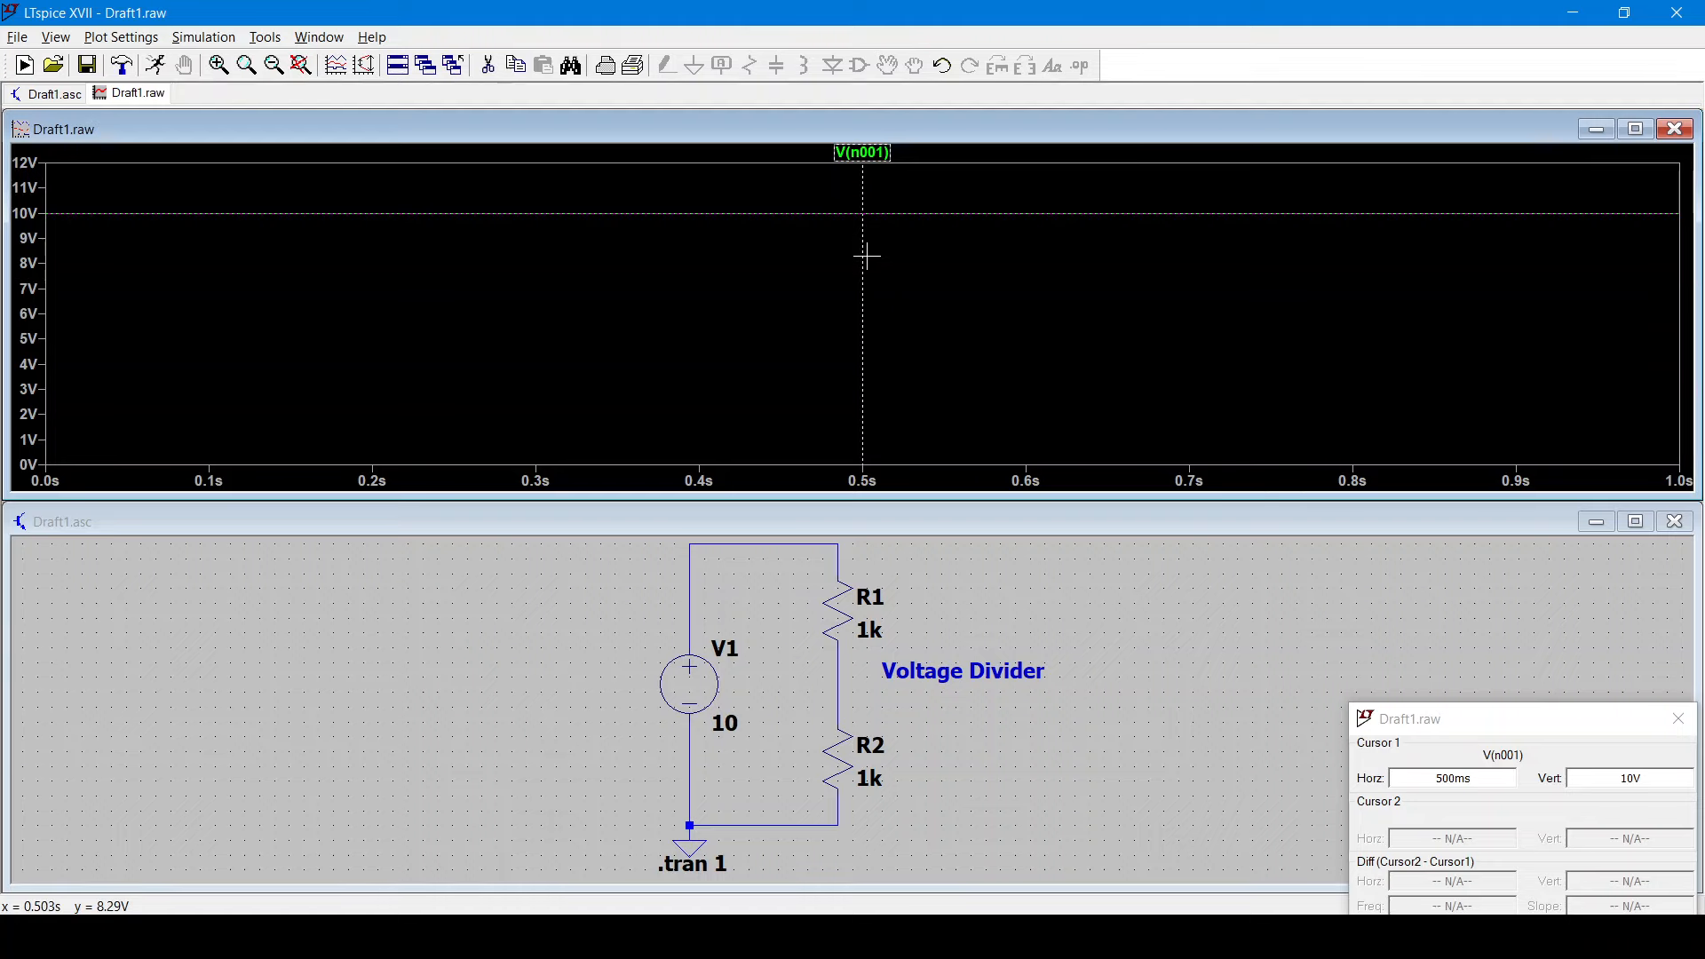
drag(862, 255, 989, 274)
drag(1440, 718, 1276, 341)
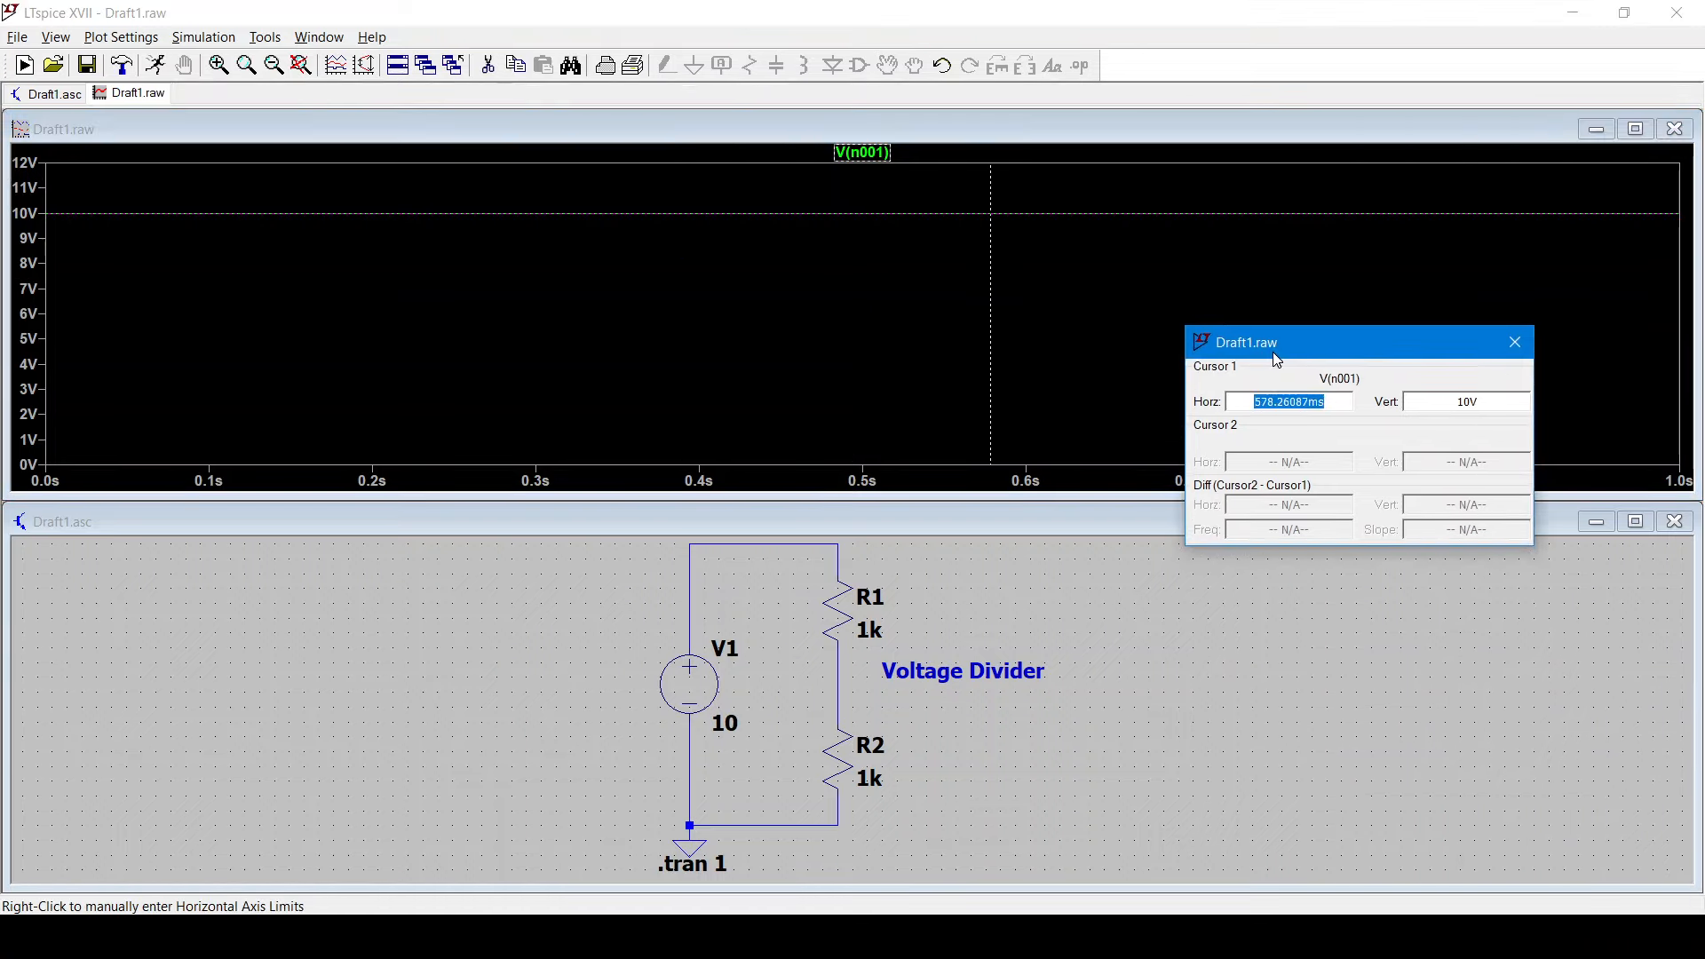
double_click(1486, 404)
drag(1341, 401, 1248, 402)
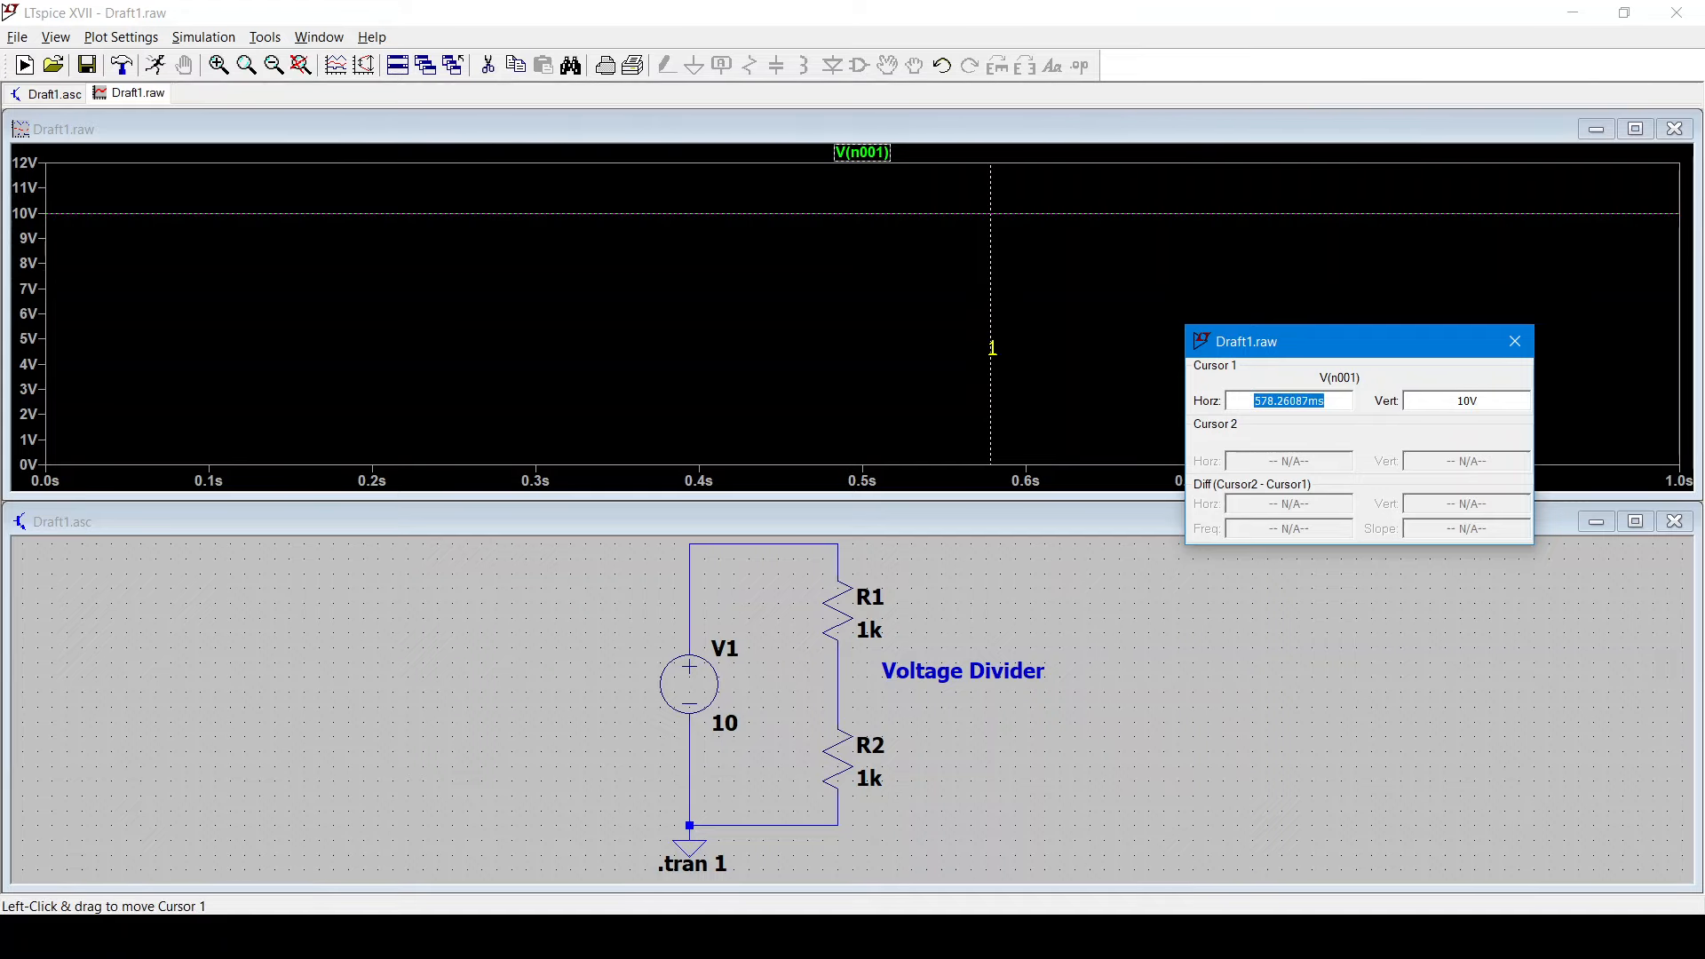
drag(989, 350, 631, 369)
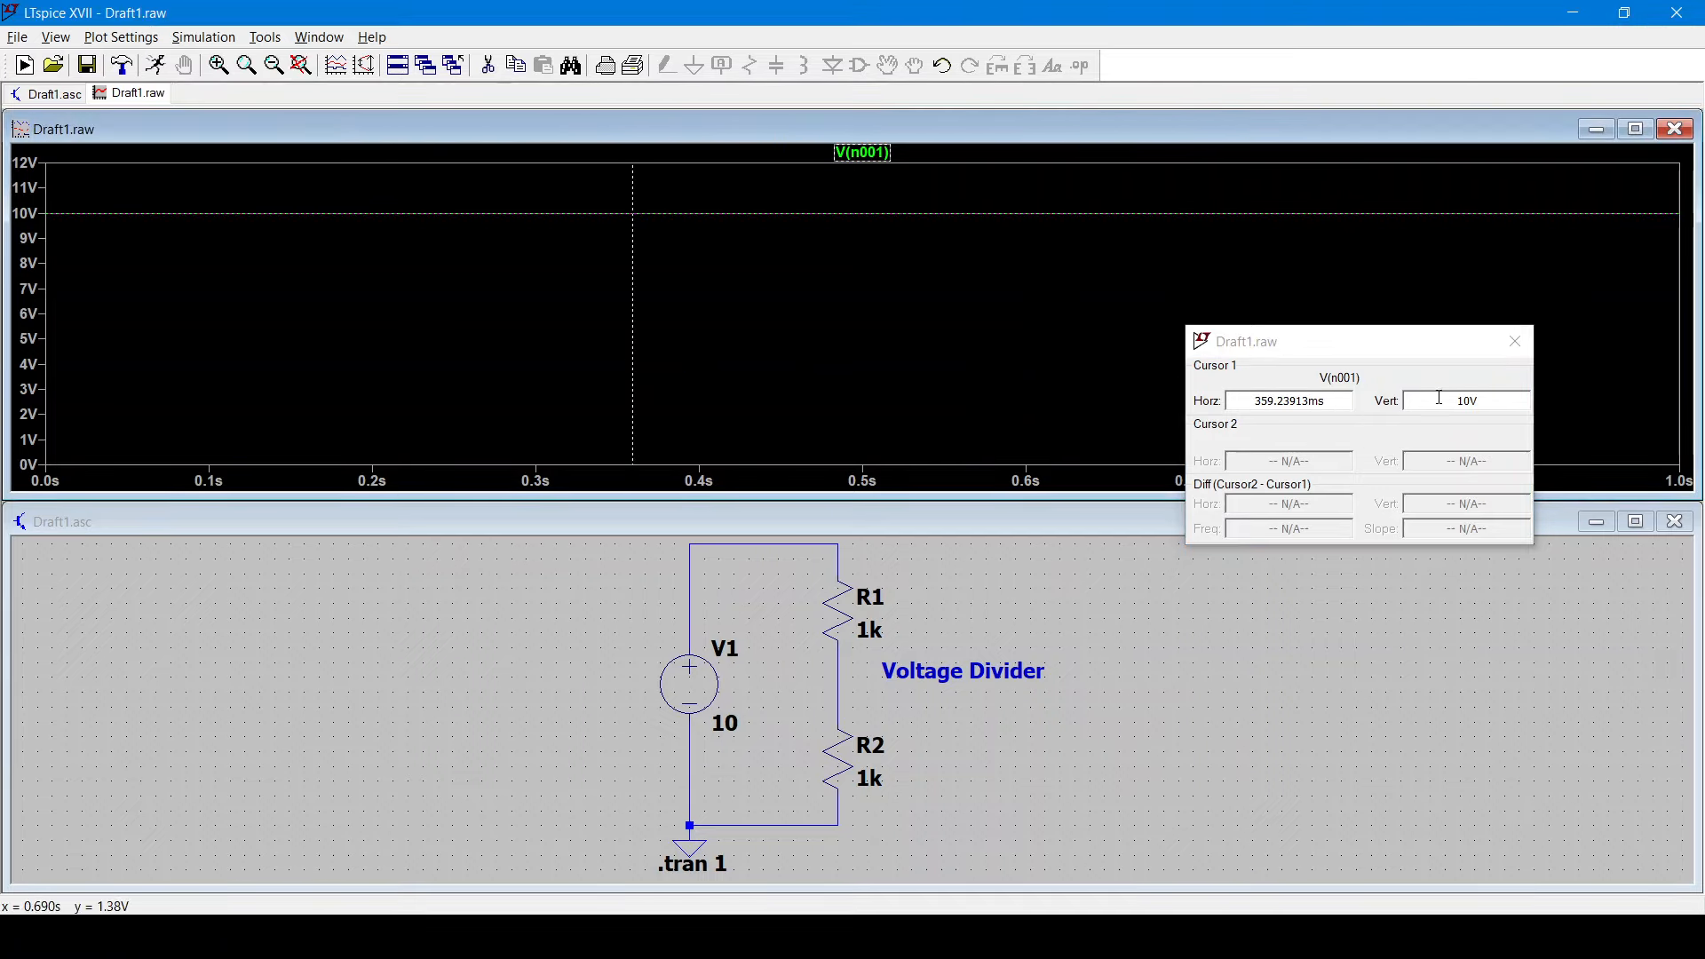
click(1515, 341)
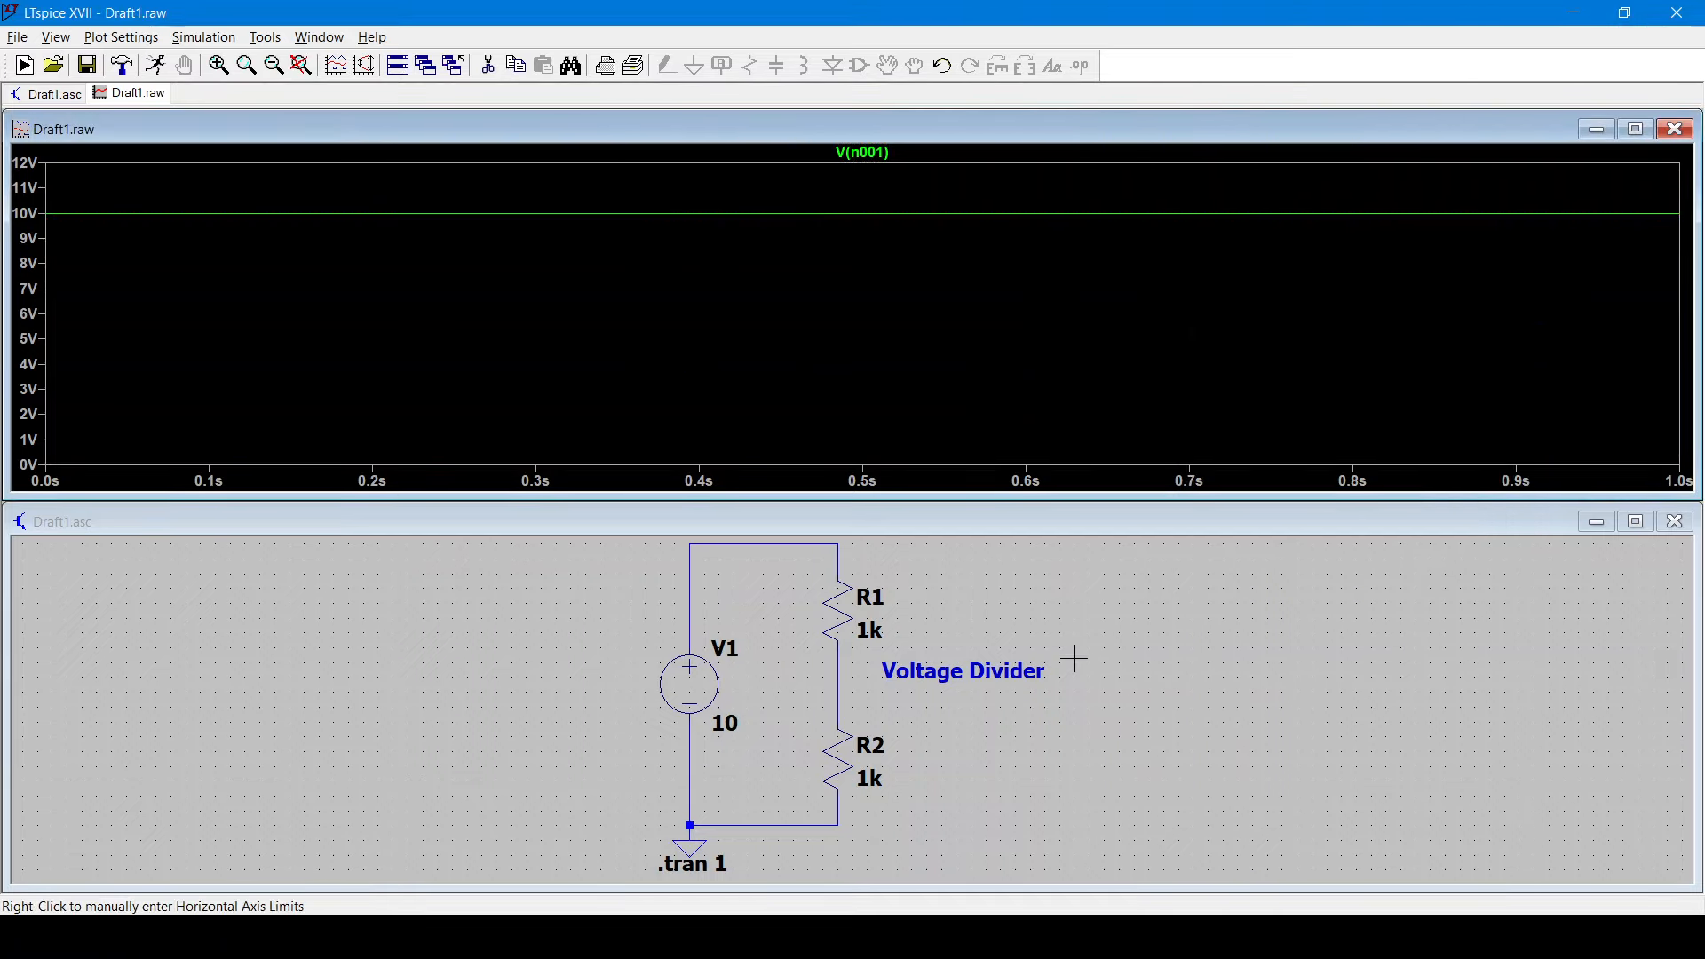
Add the voltage of the node between R1 and R2 to the plot.
click(835, 689)
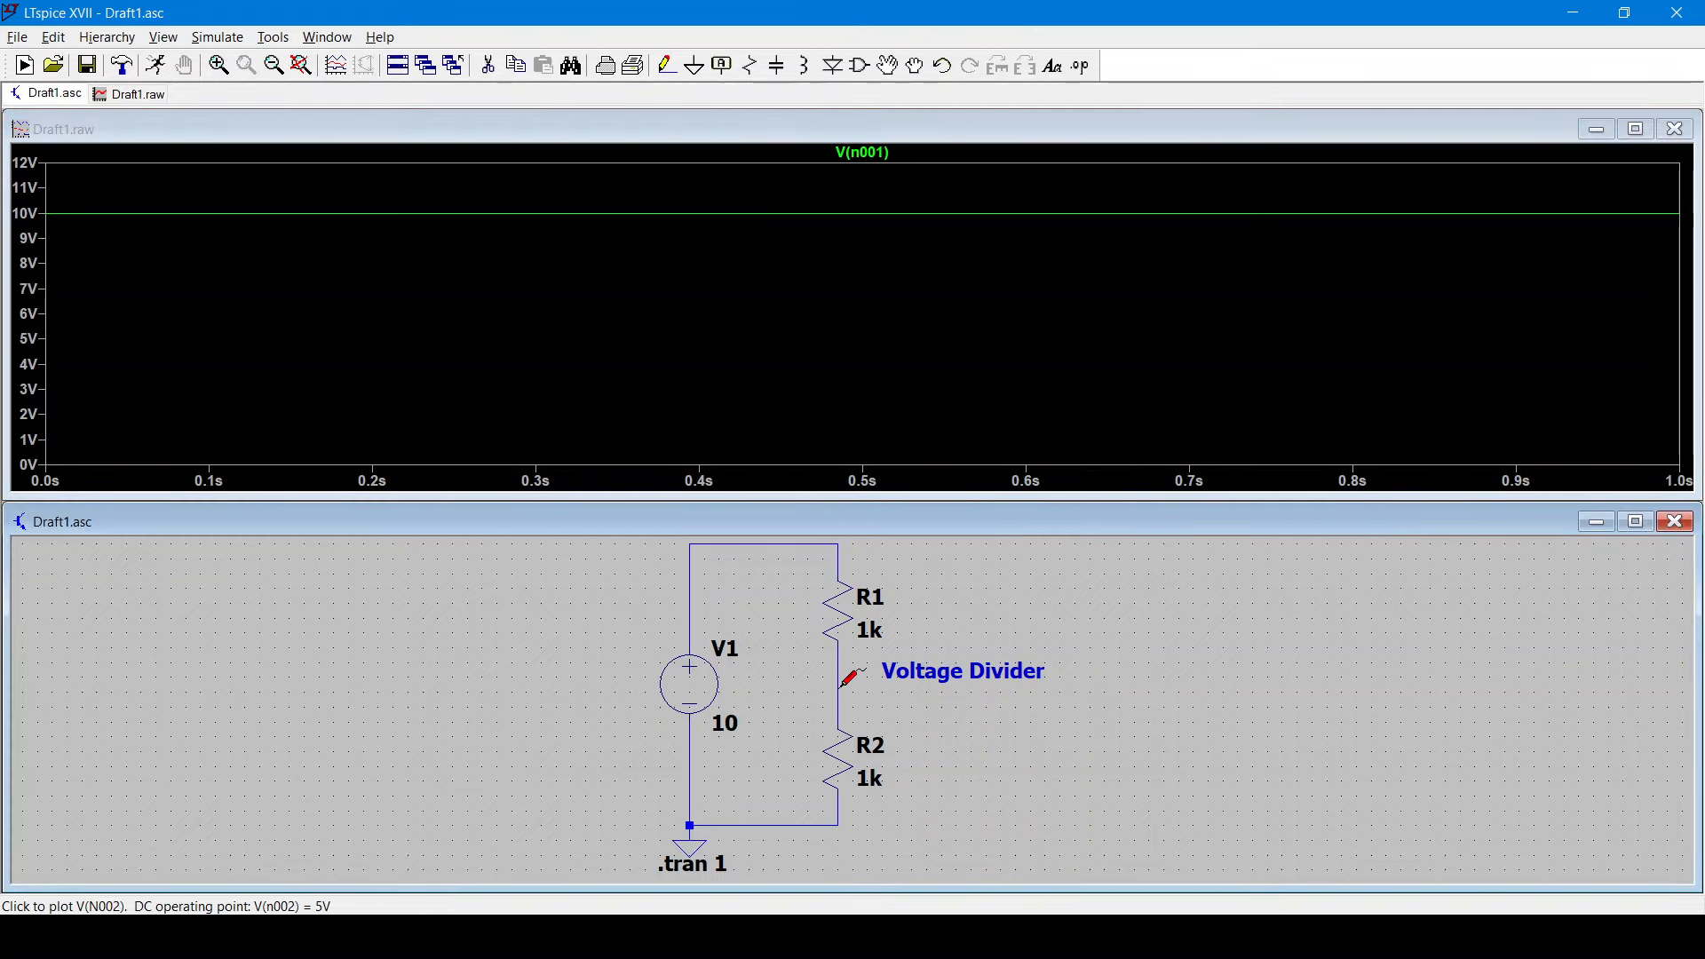
click(840, 686)
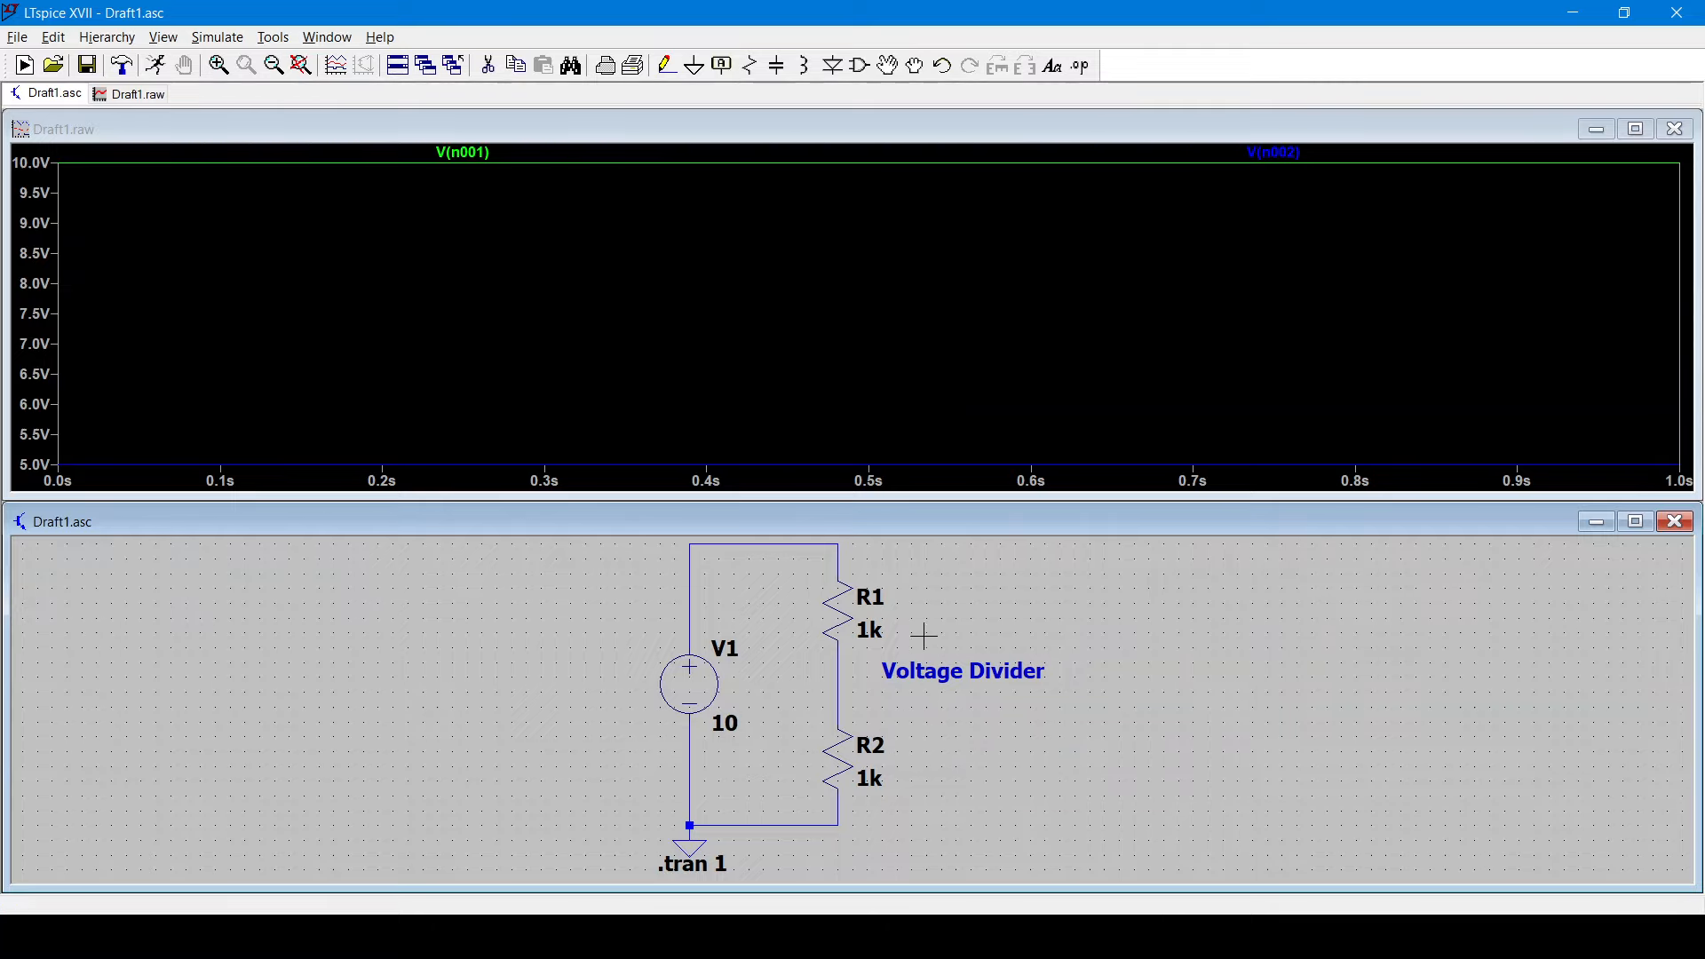
Create a net label named Output and place it just below the Voltage Divider text.
click(730, 77)
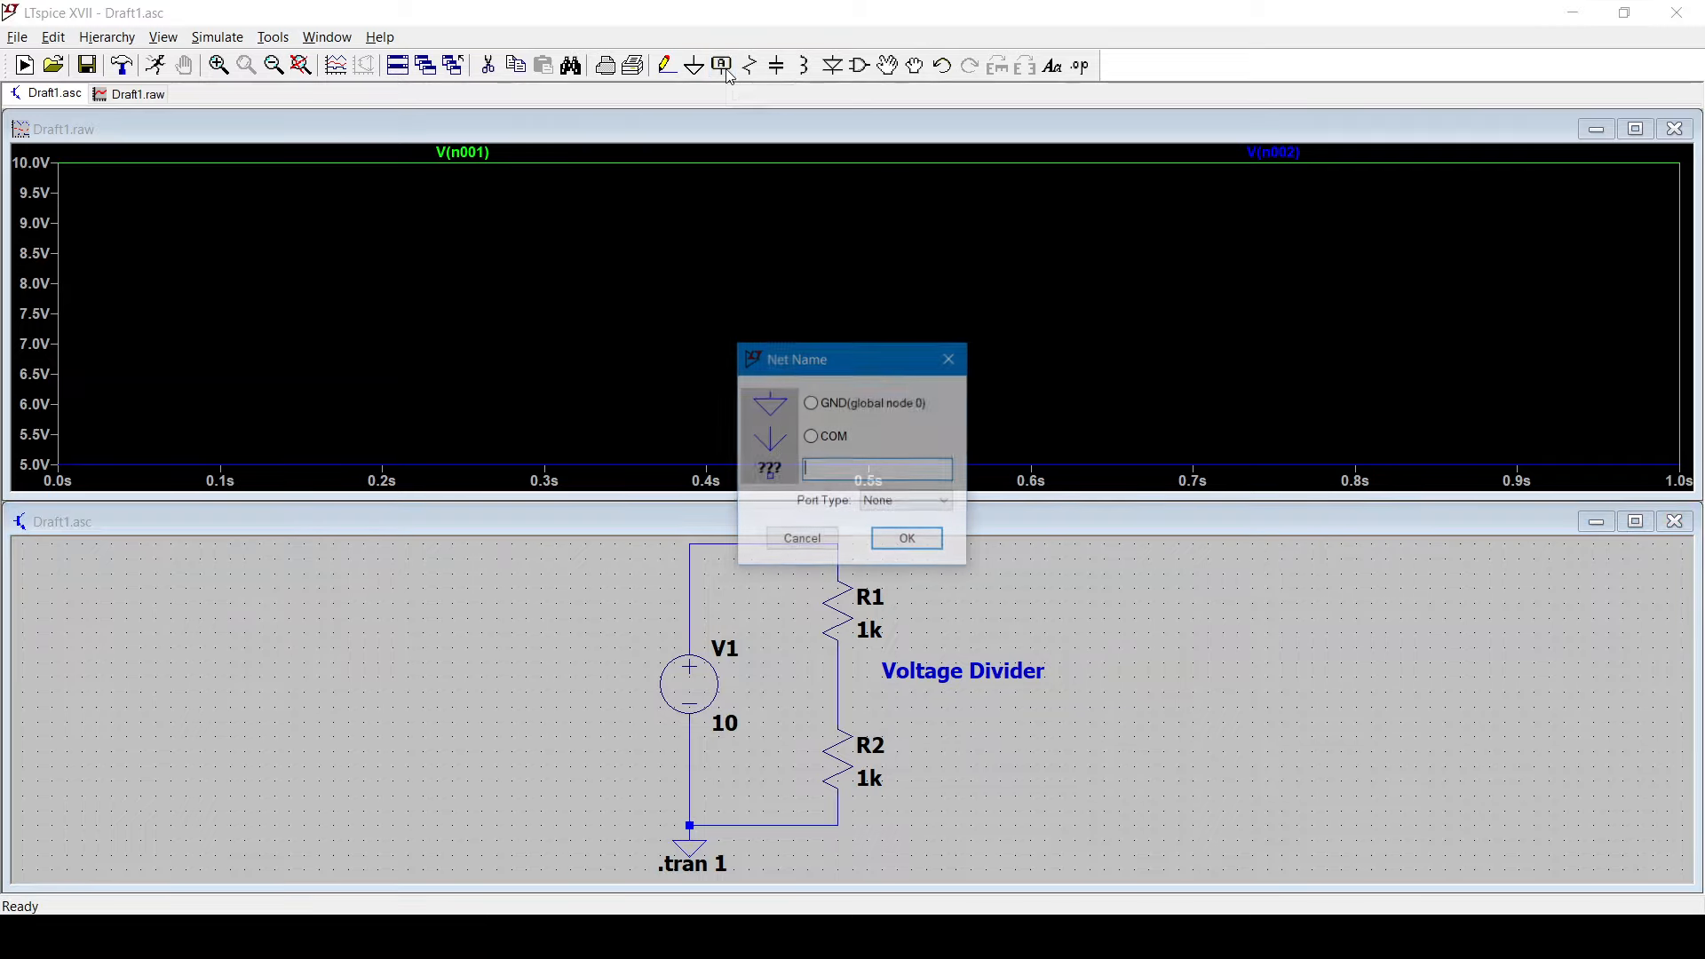
text(Output)
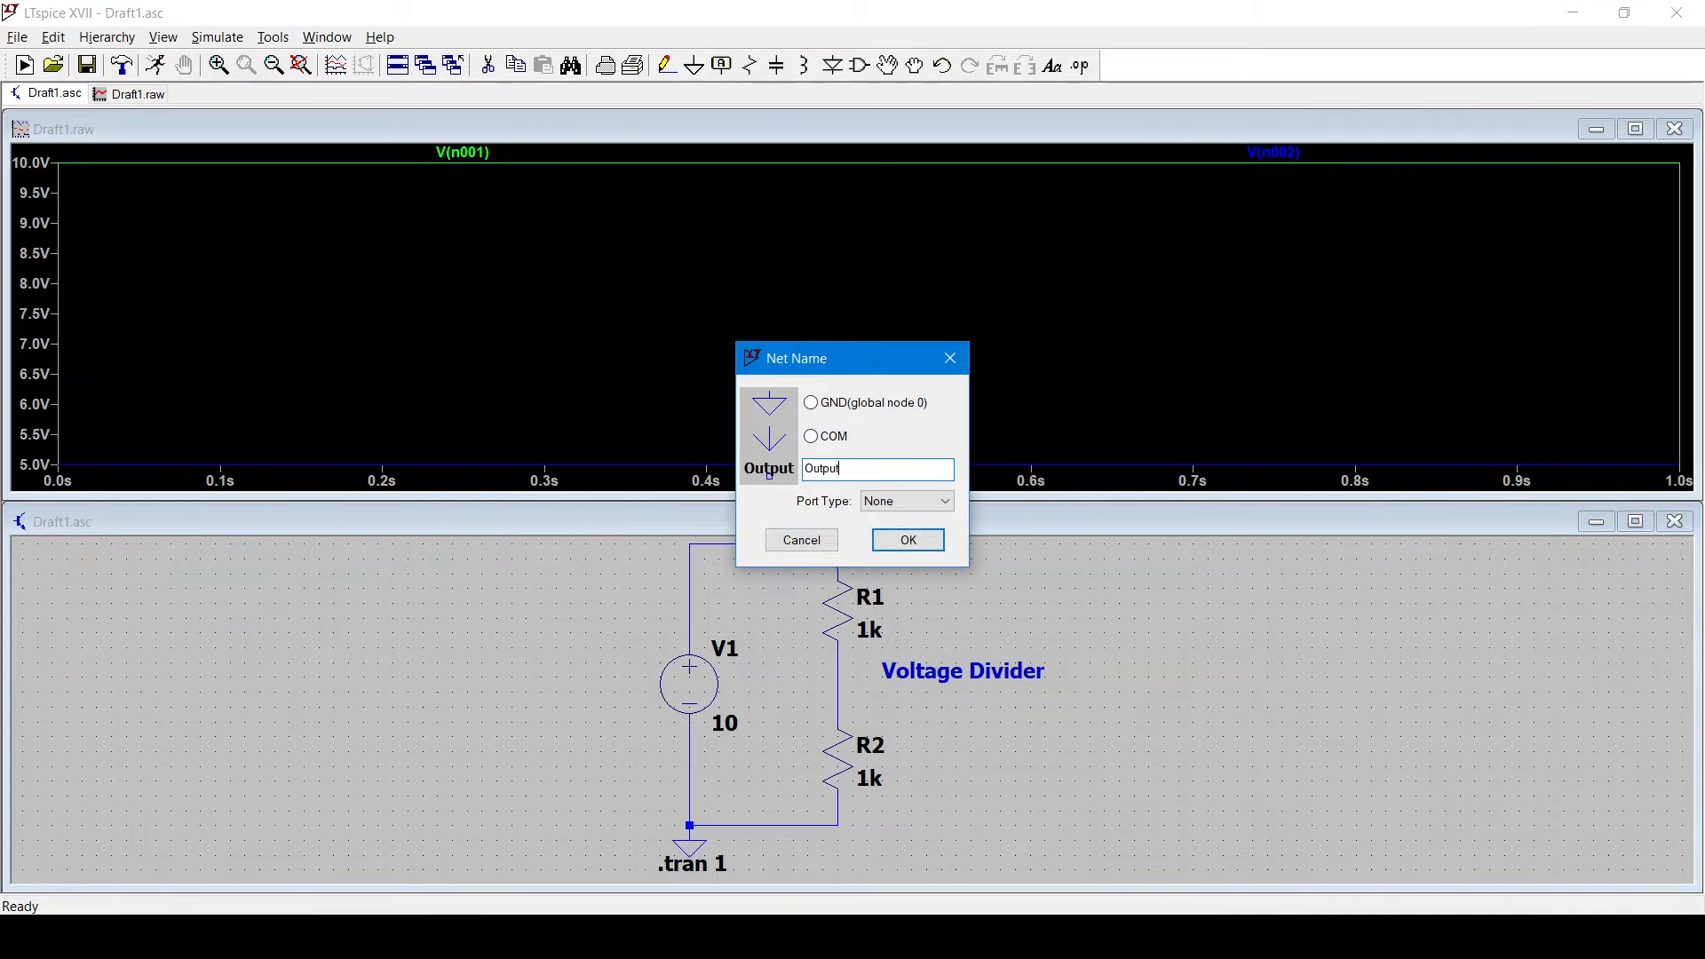
click(907, 539)
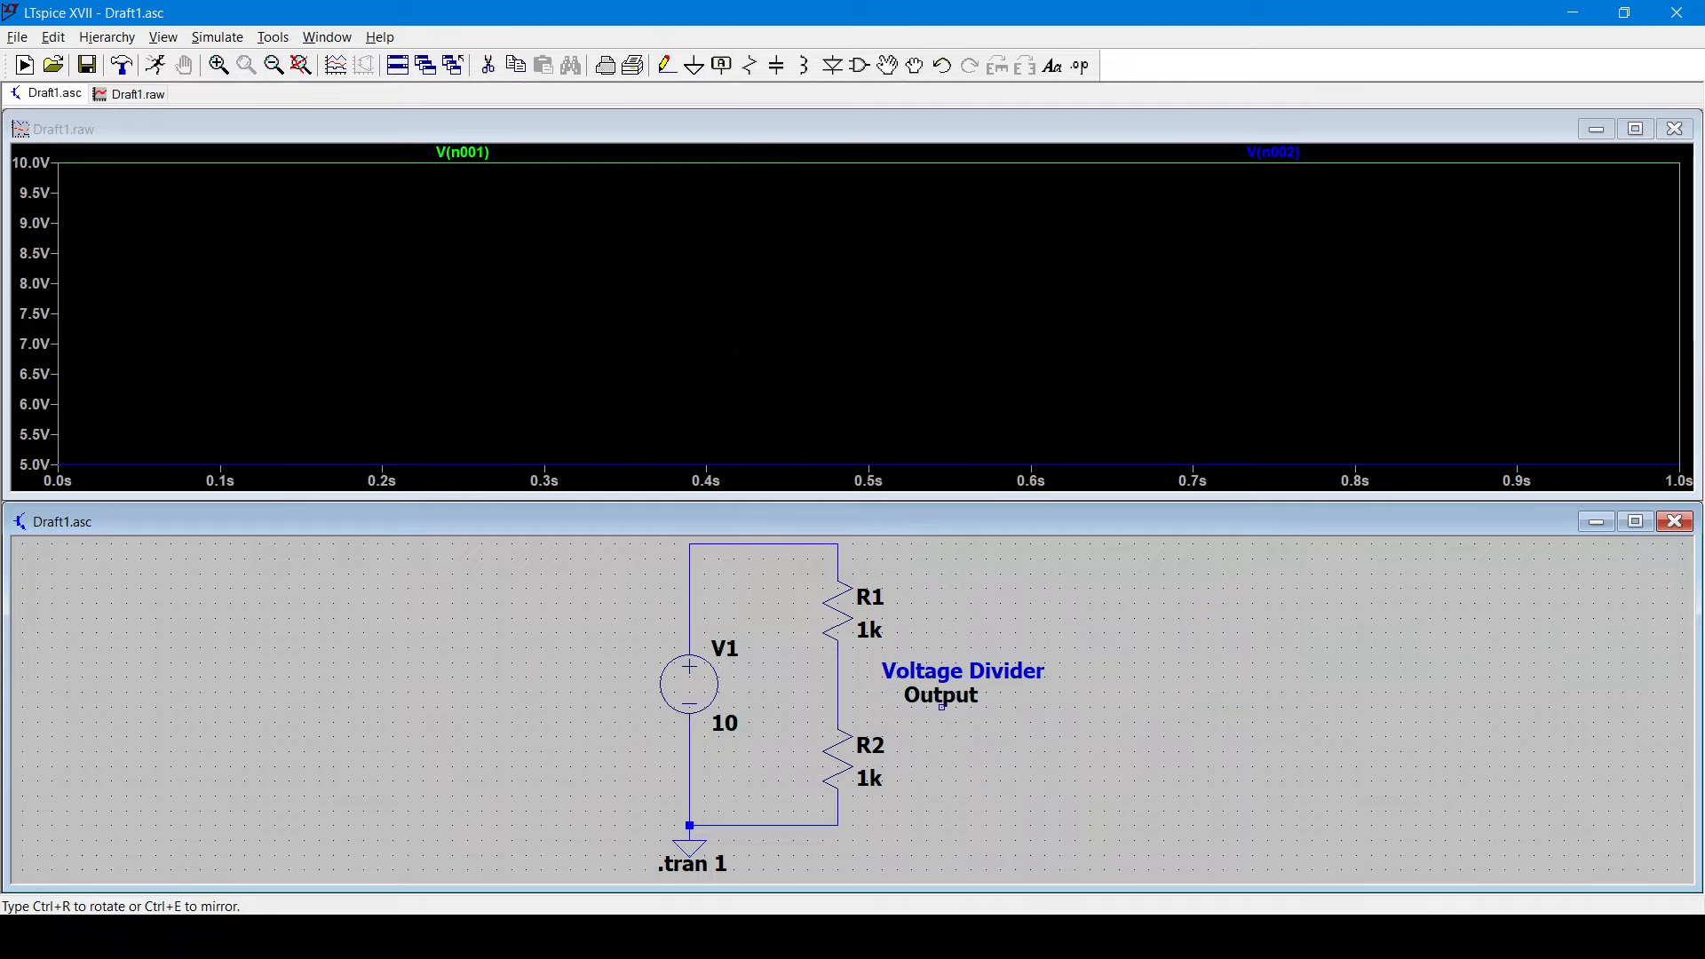
click(942, 706)
key(Escape)
Wire the Output label to the node between R1 and R2.
click(666, 65)
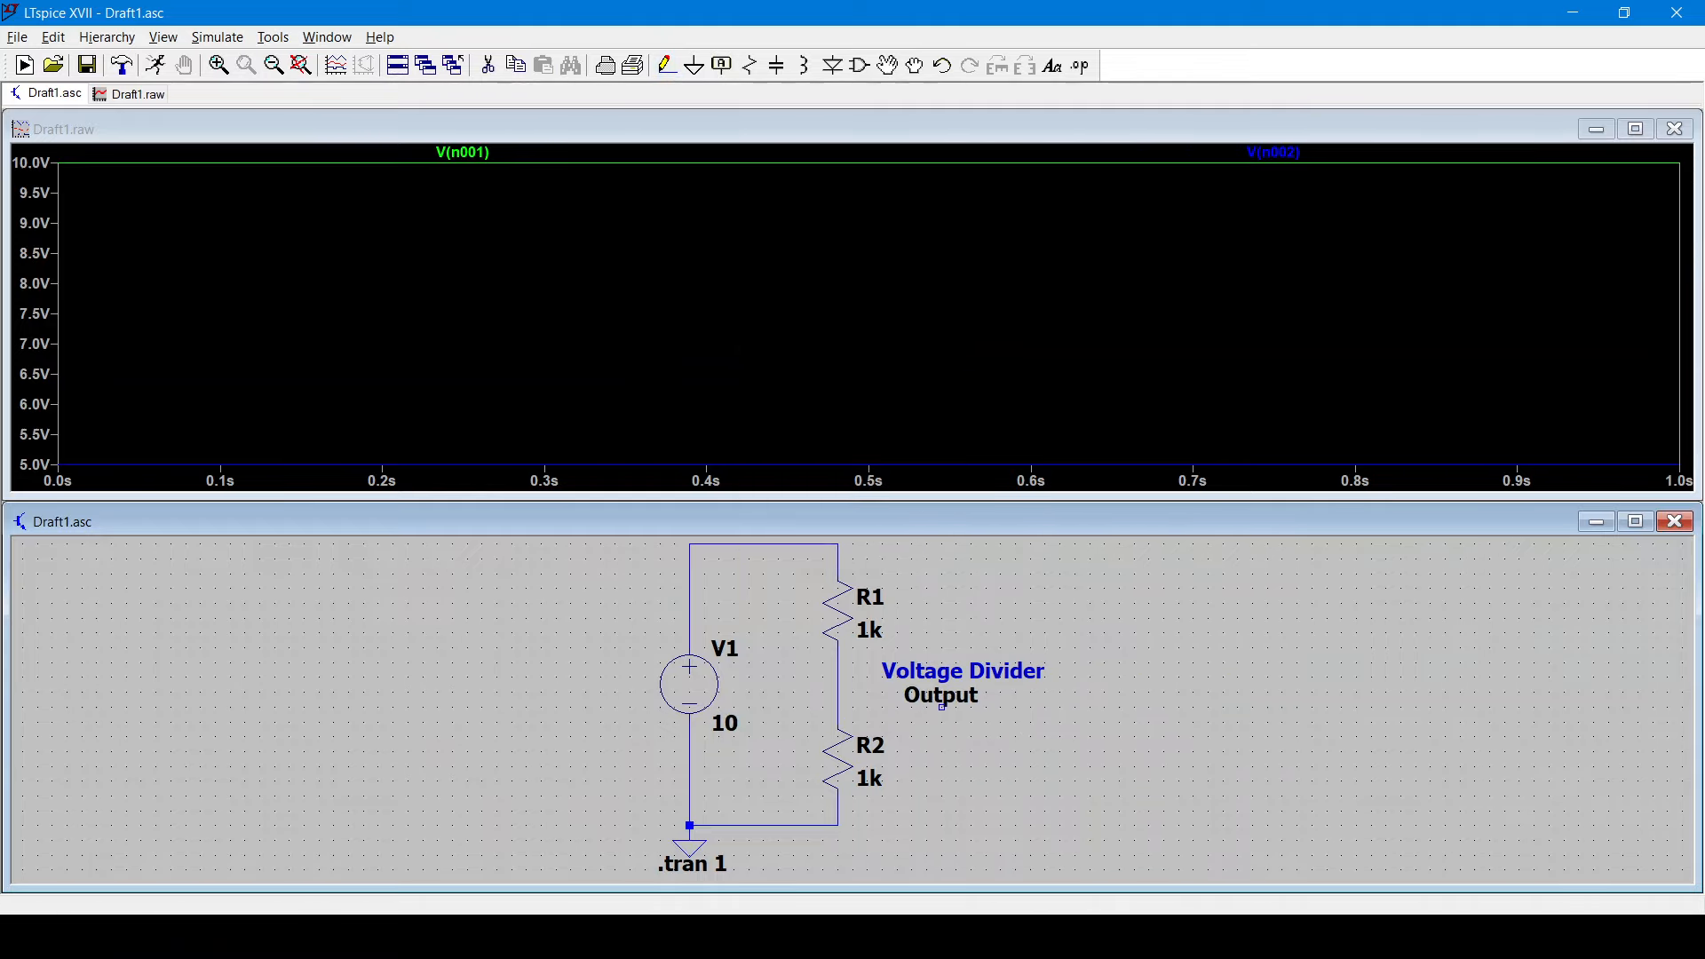
click(941, 706)
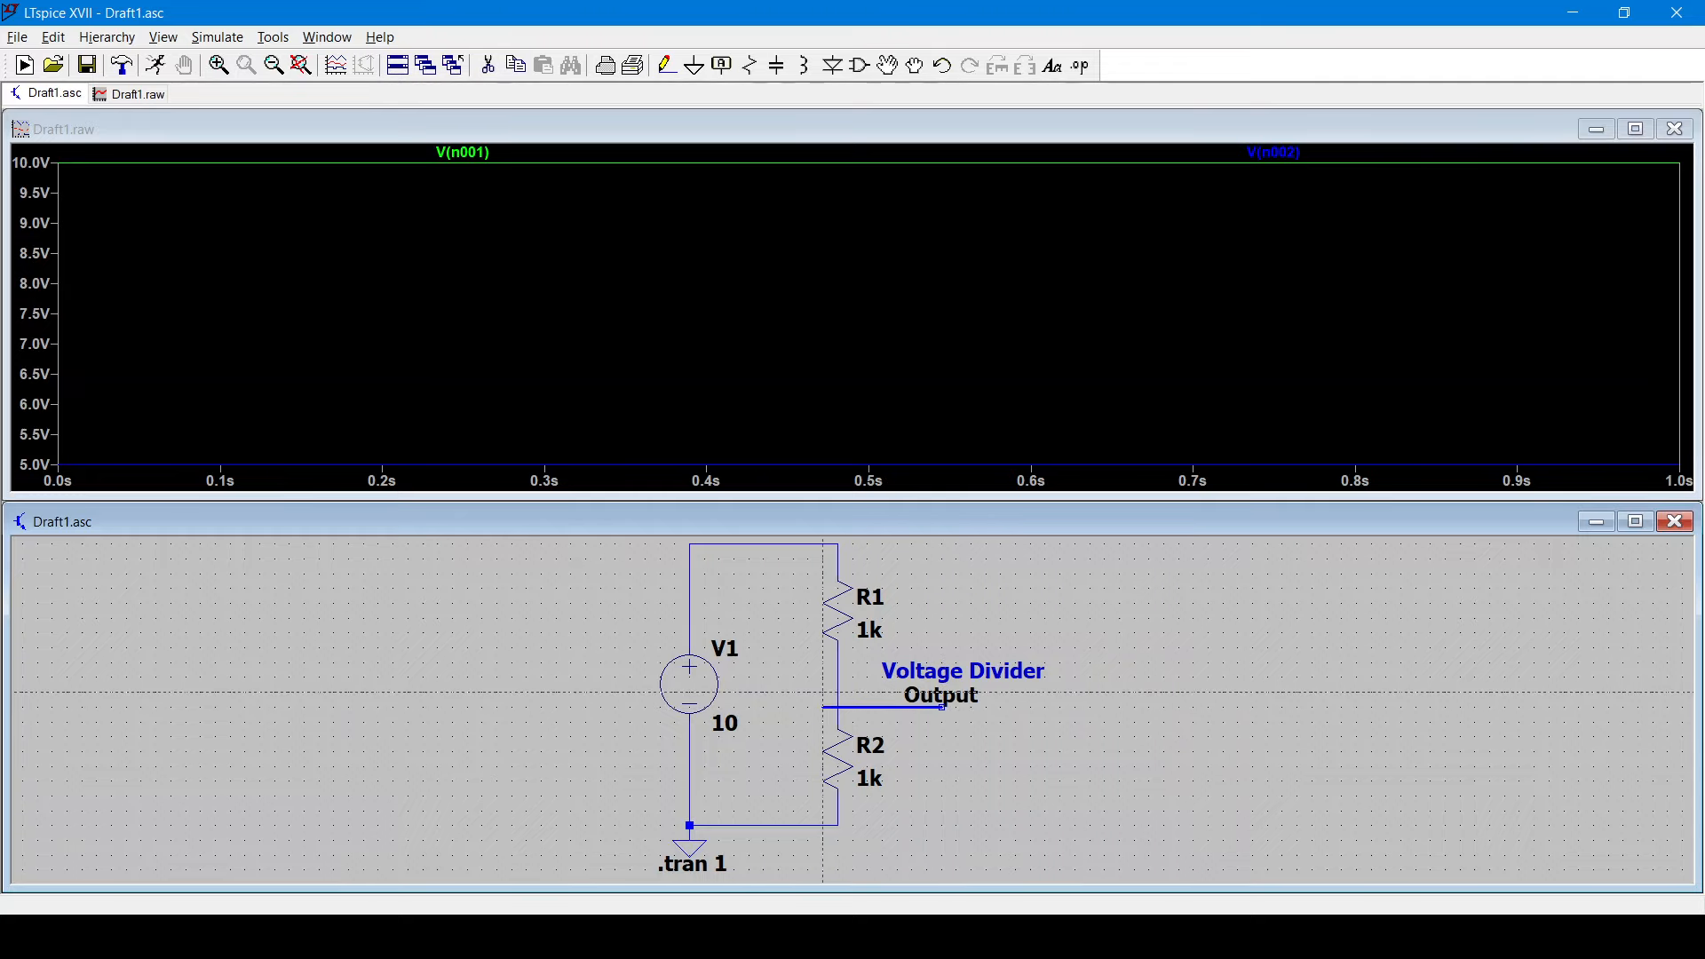
click(837, 707)
key(Escape)
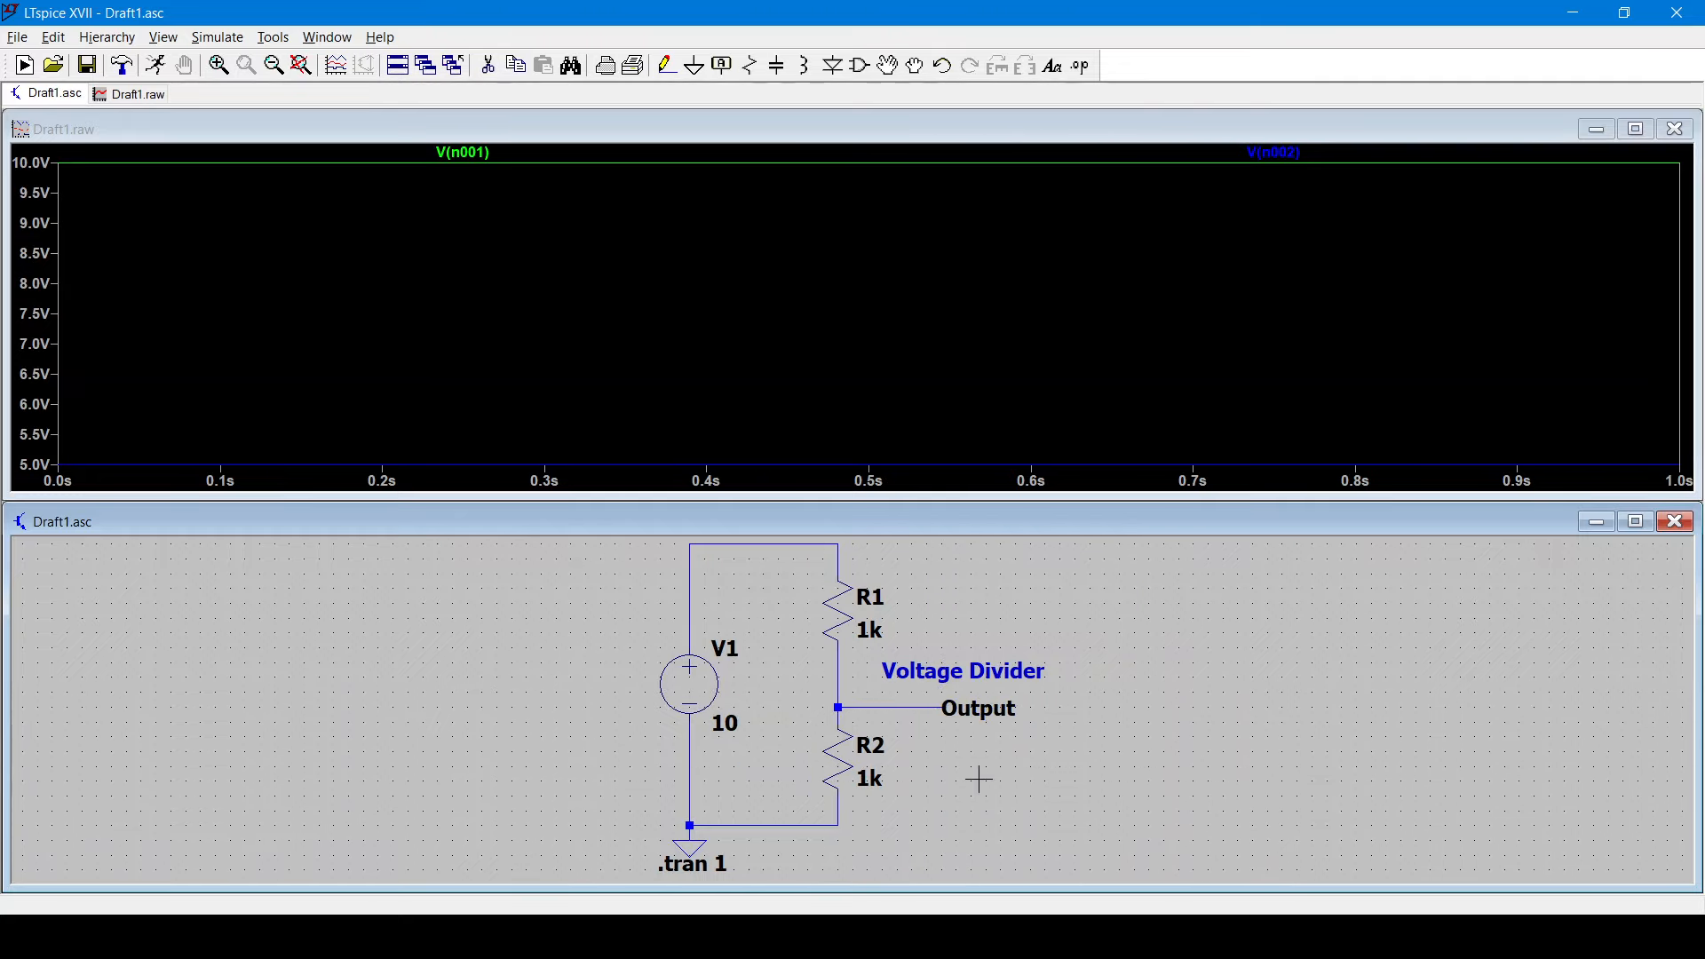
Rerun the transient simulation and add the Output node's voltage to the plot.
click(156, 66)
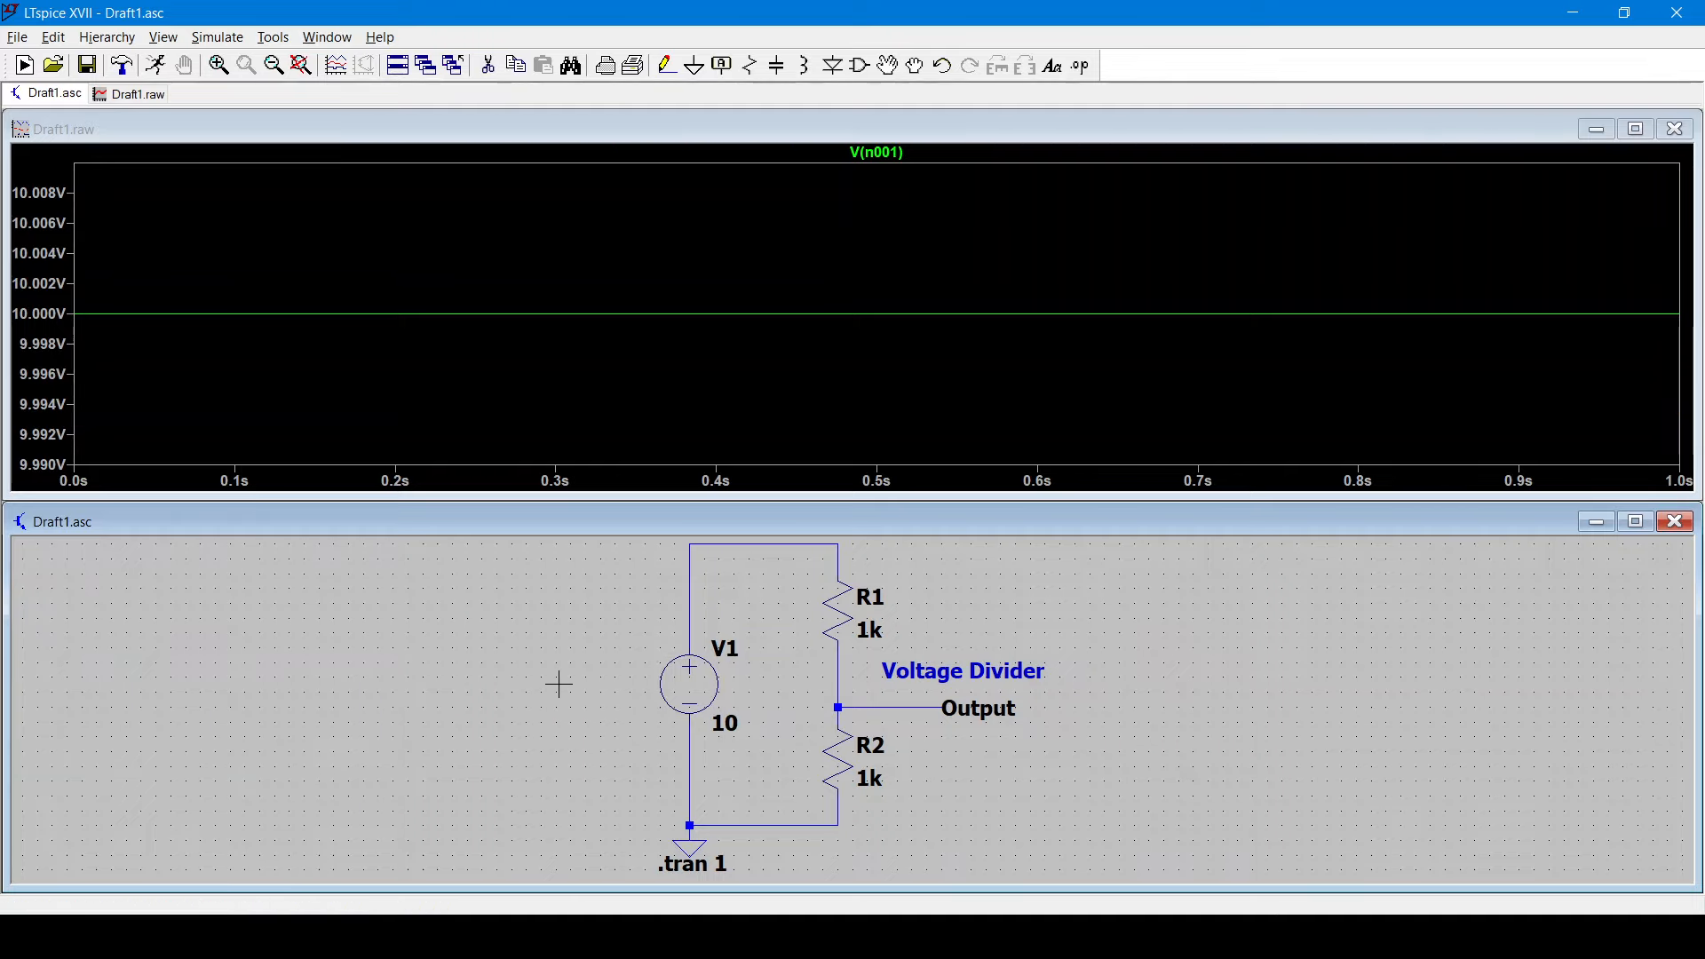
click(842, 690)
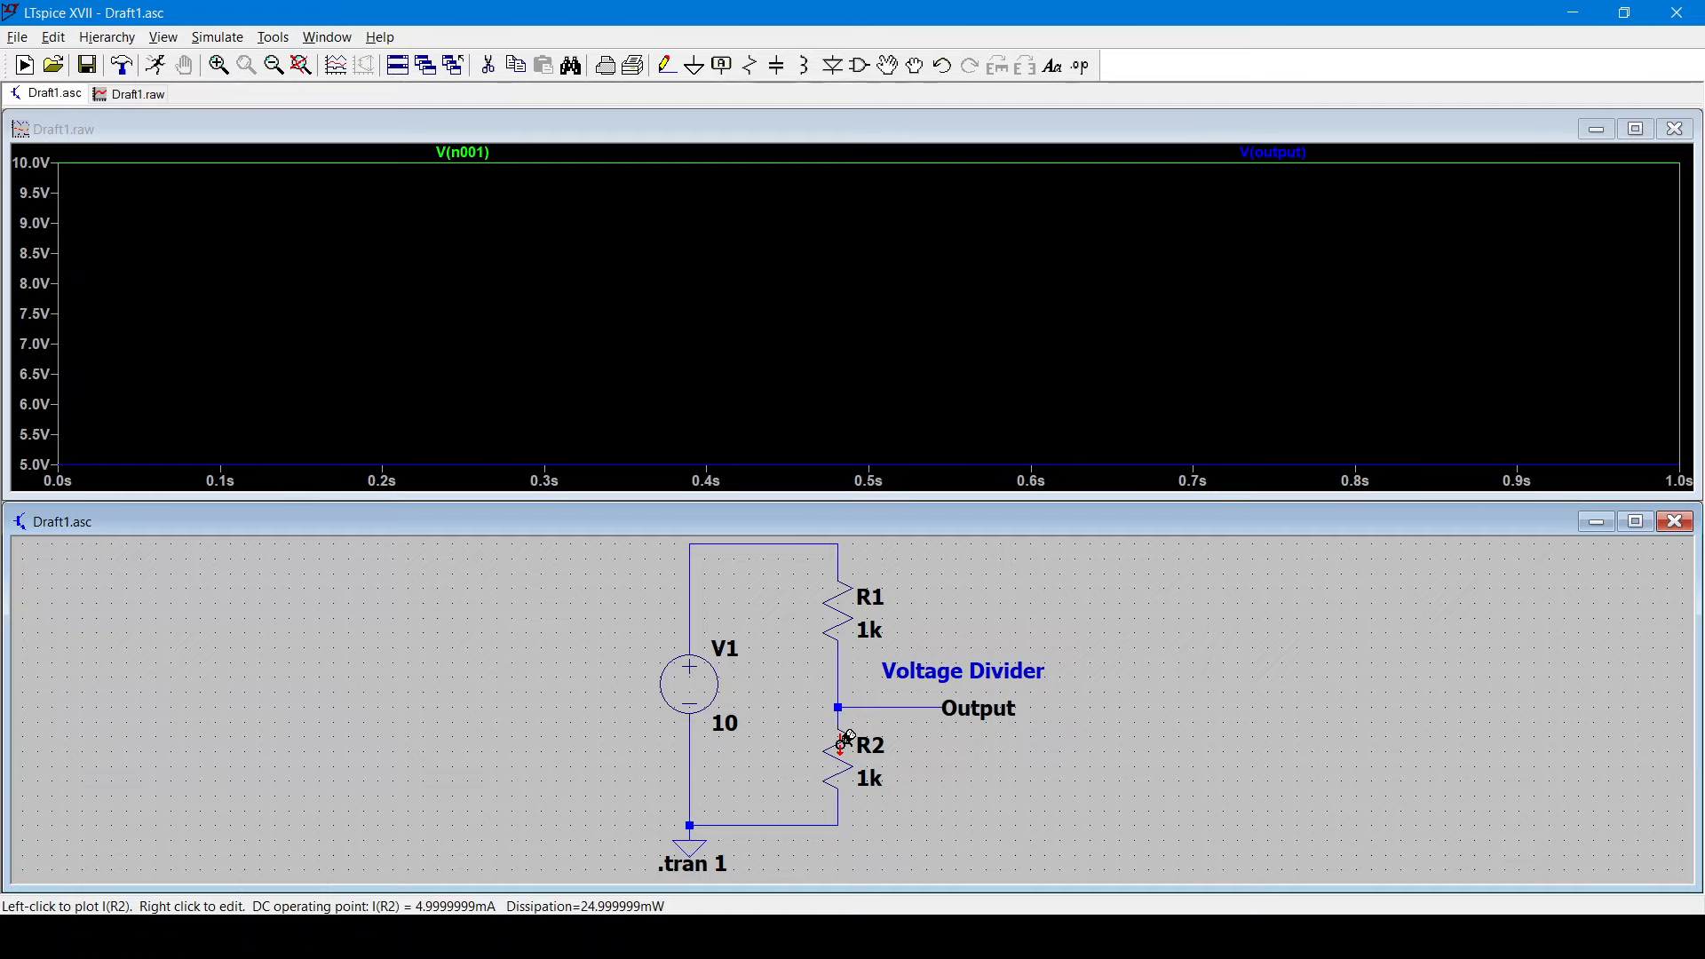
Plot the current through R2 as the only trace, and add the Output node's voltage back to the plot.
click(845, 740)
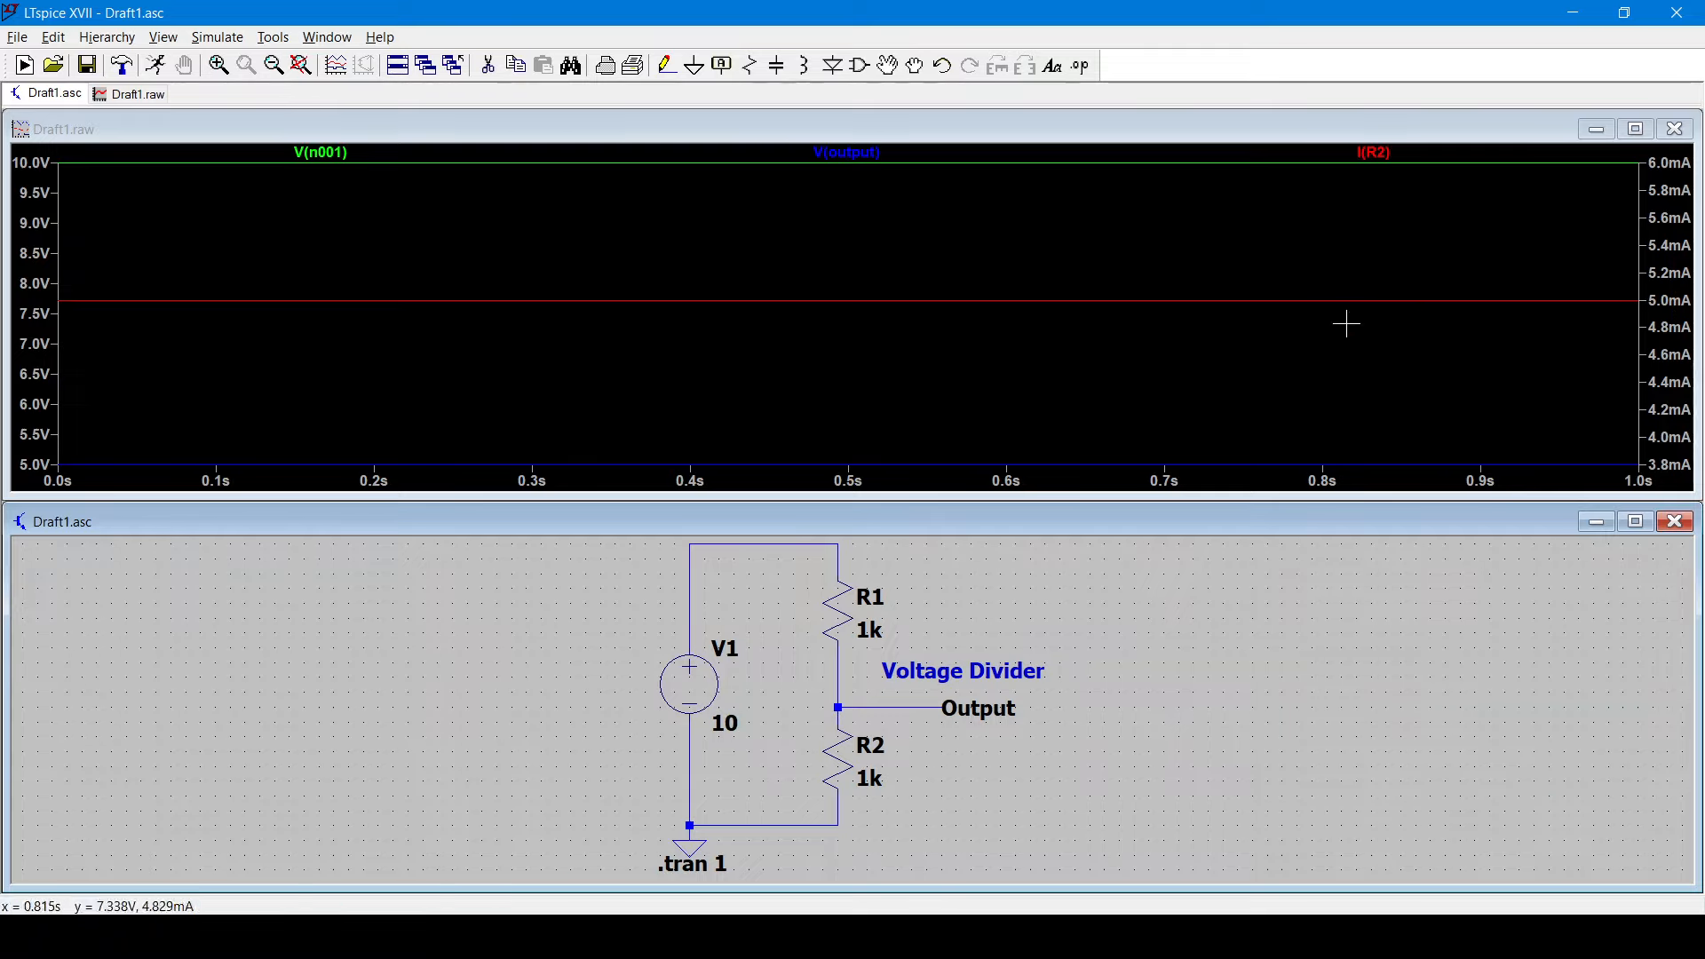
click(836, 753)
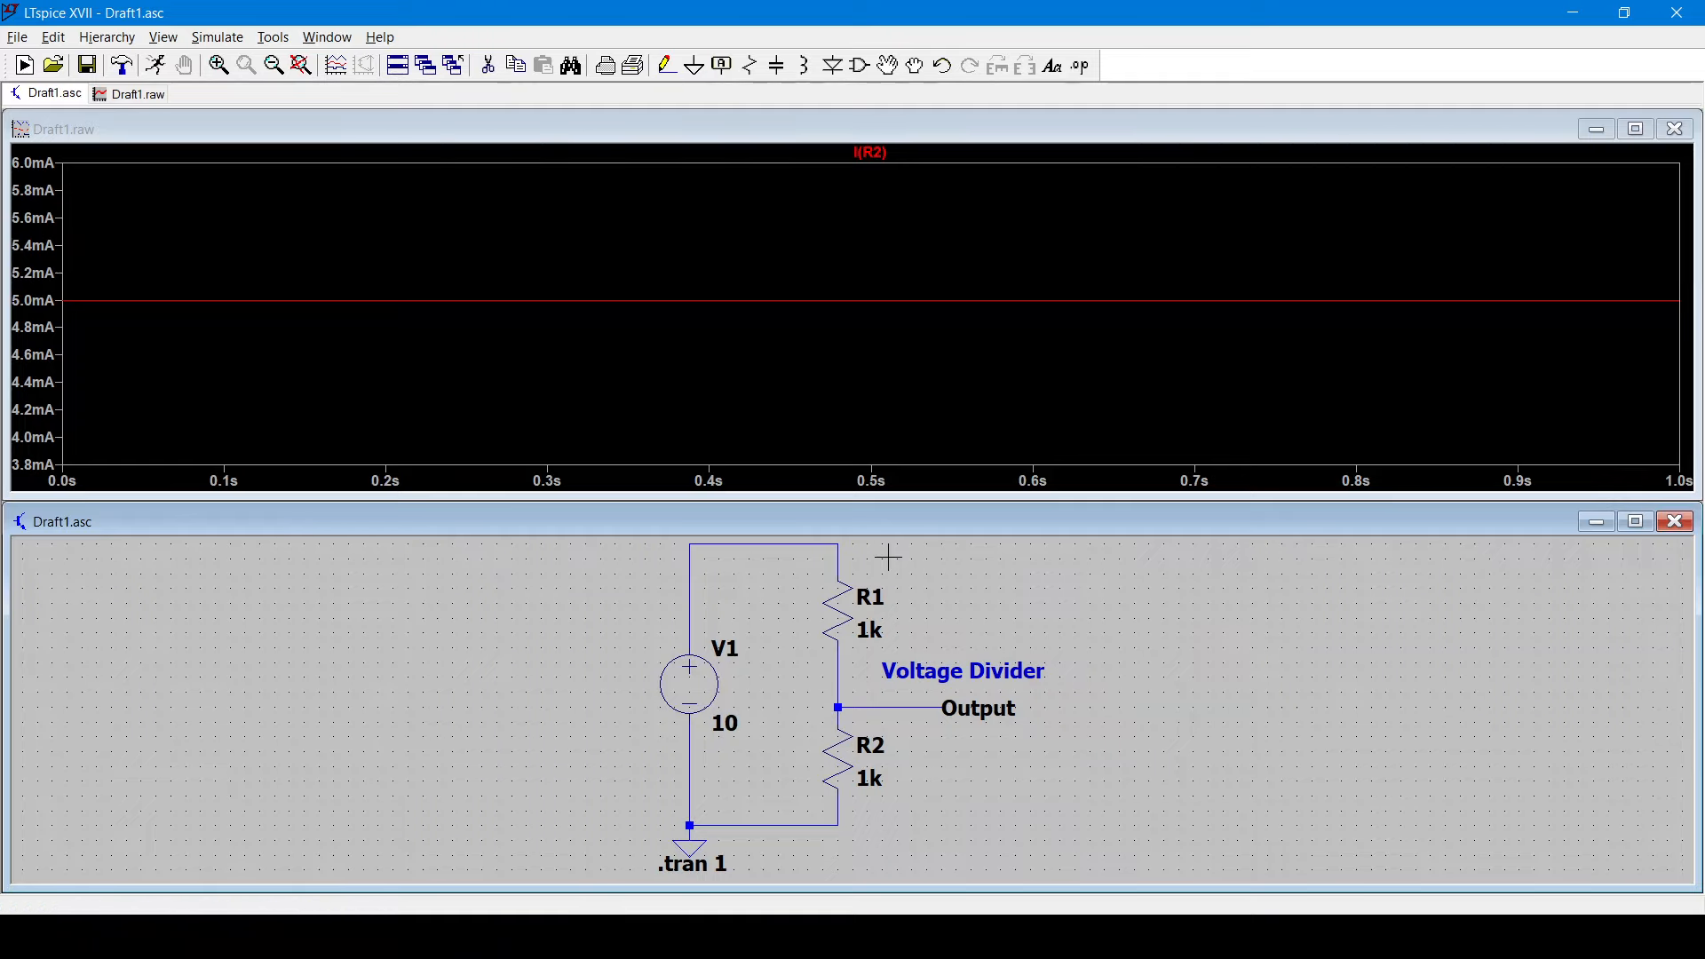
click(842, 678)
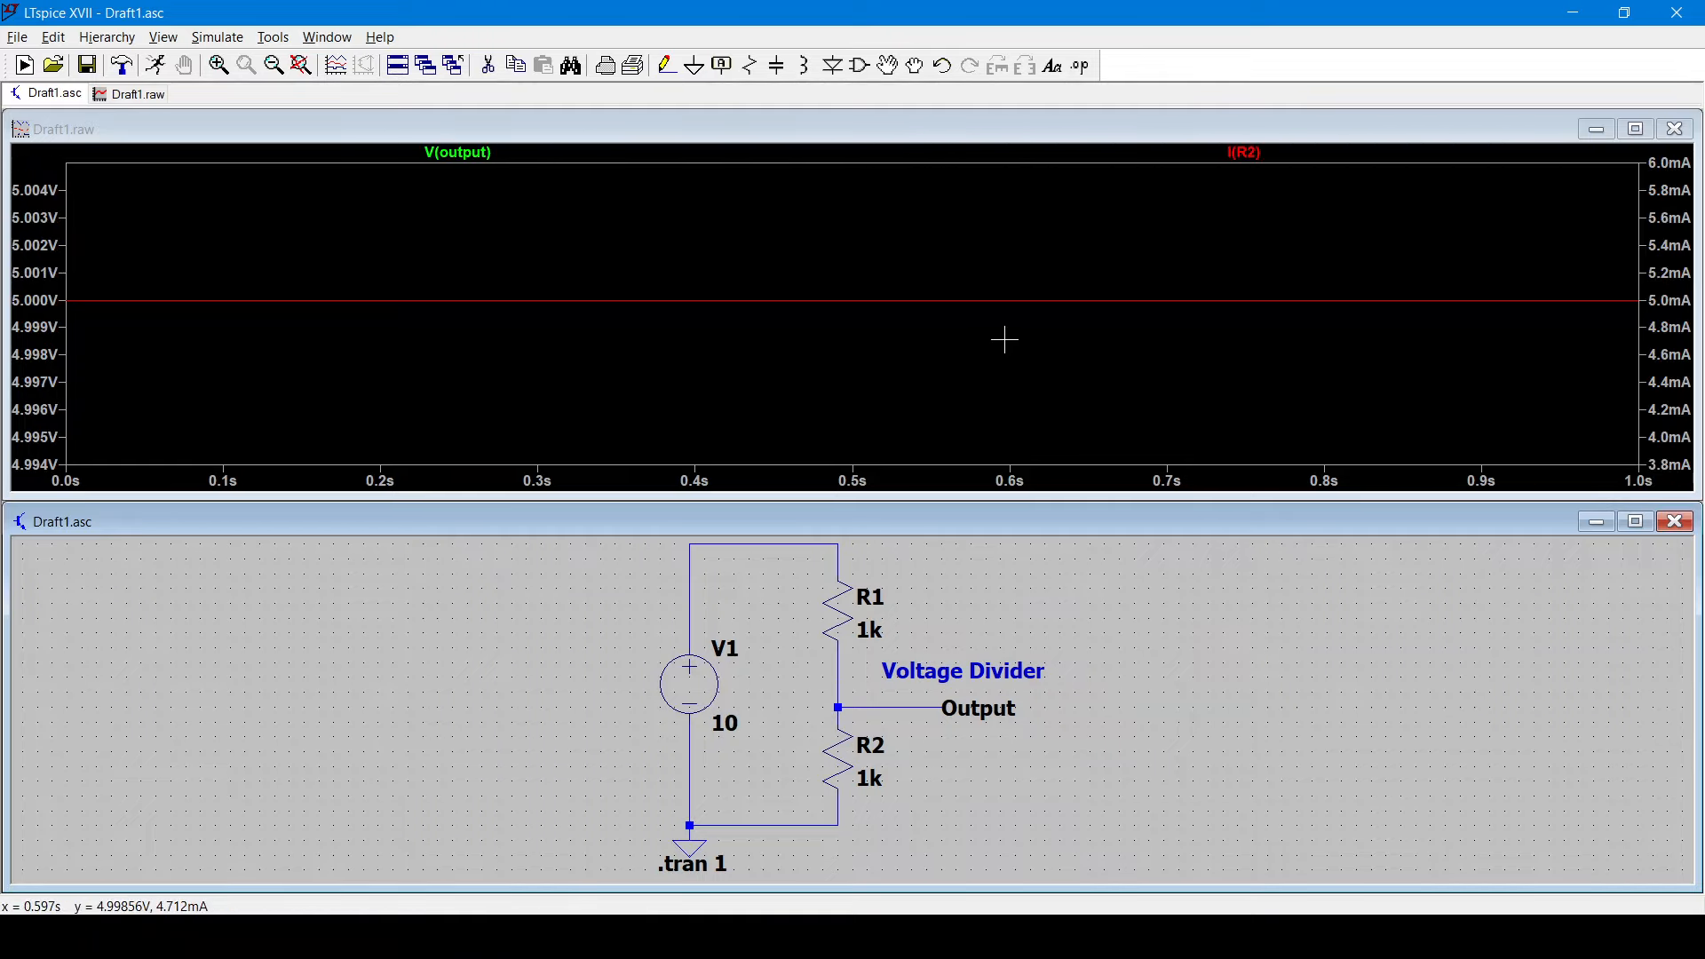
Change the expression of the I(R2) trace to 2*I(R2).
right_click(1243, 152)
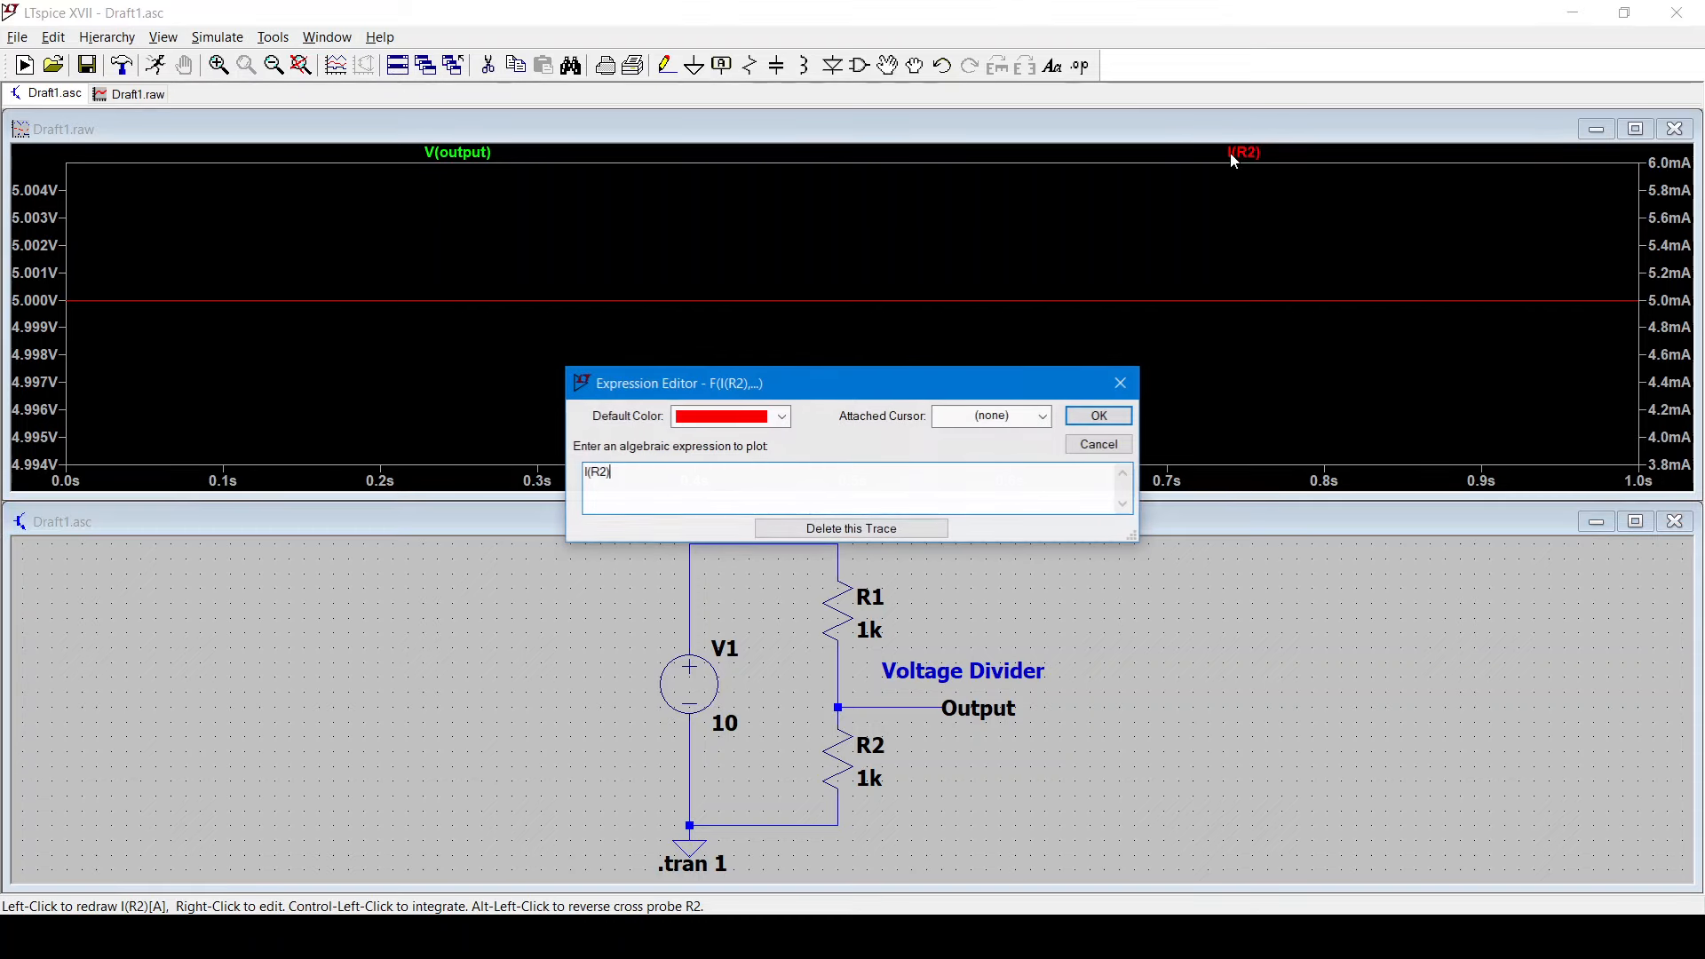
click(776, 427)
click(776, 428)
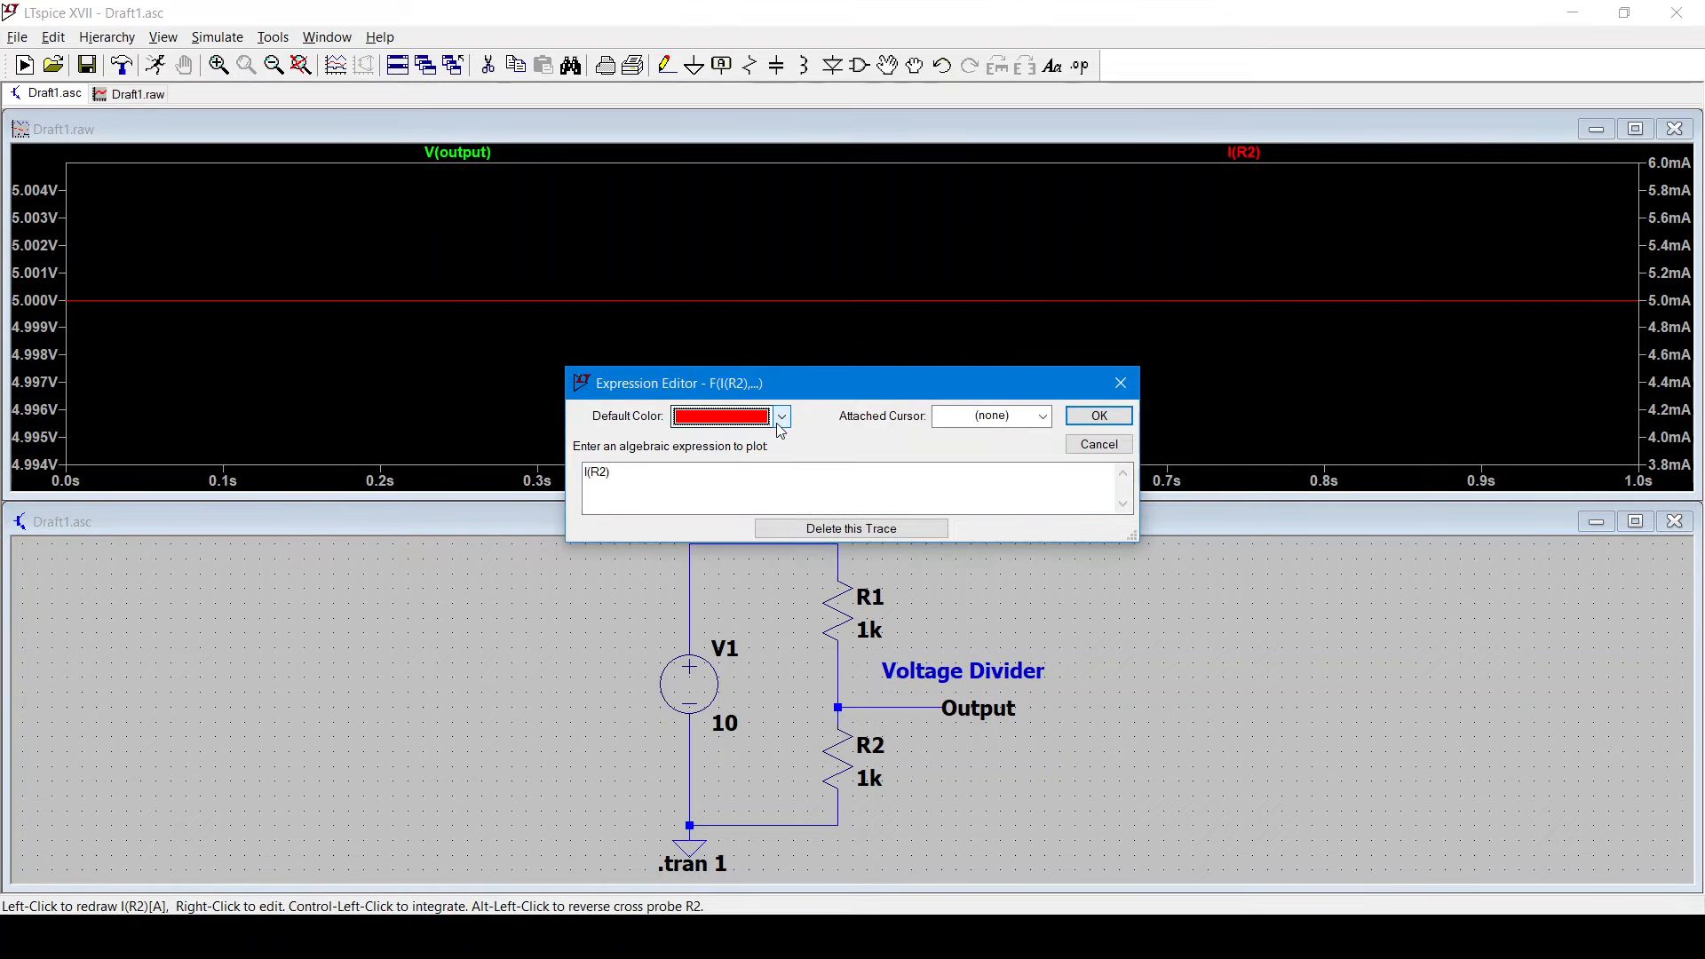
click(640, 486)
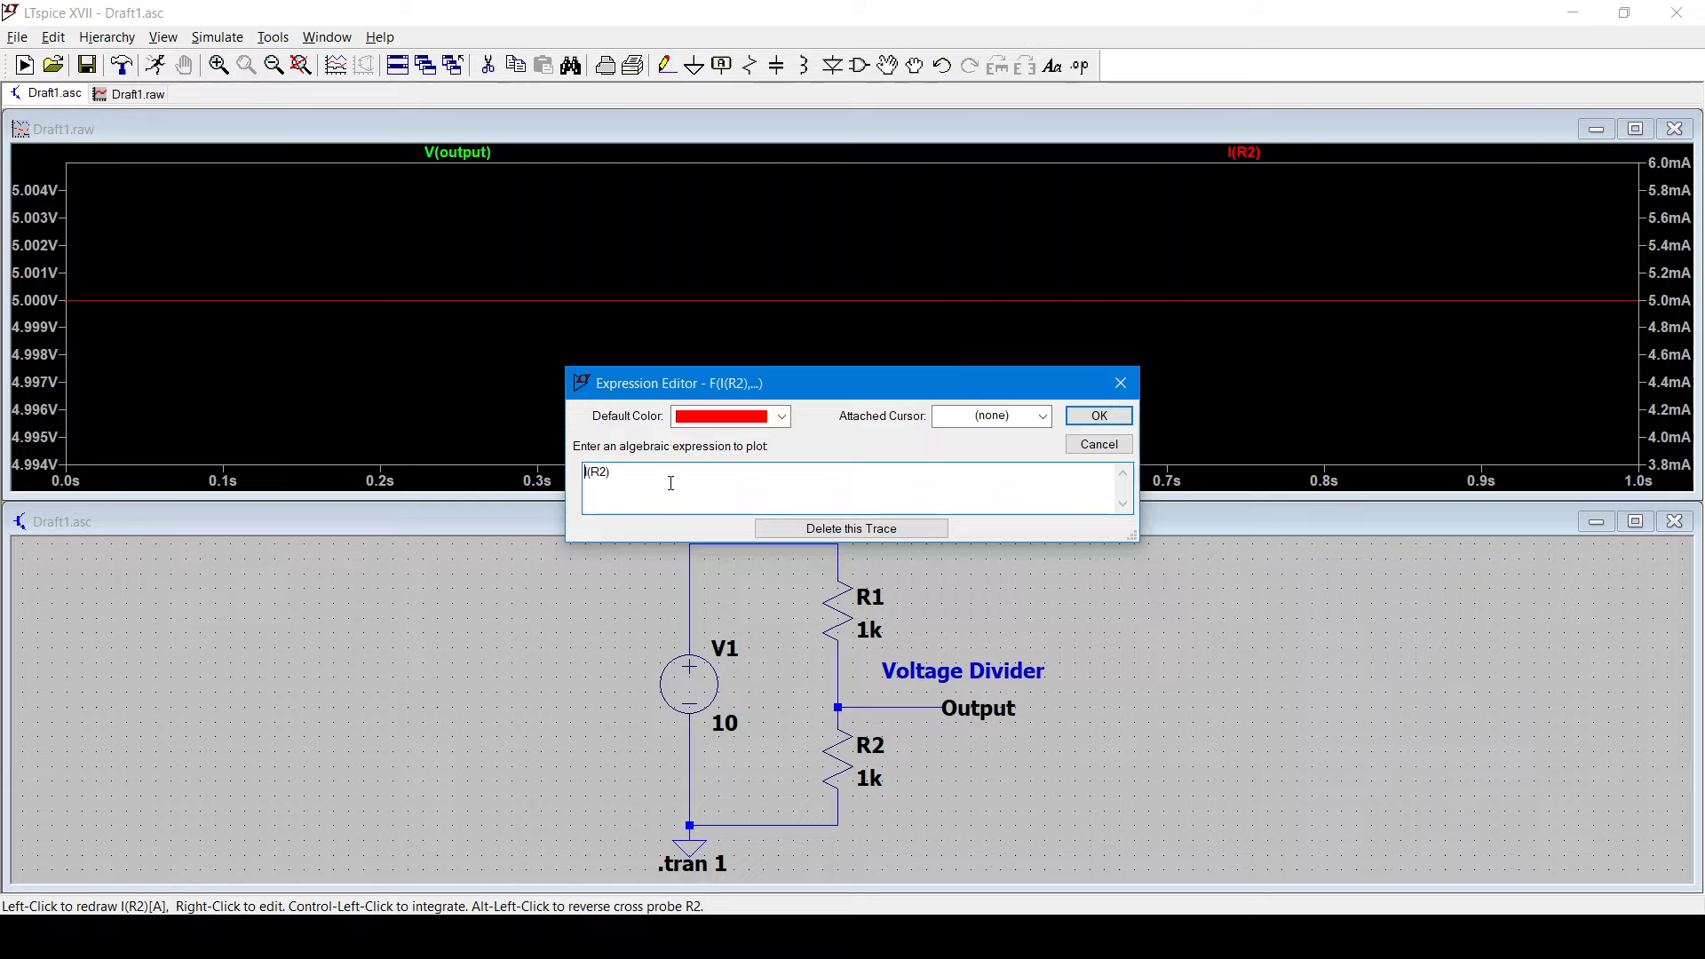
text(*)
key(Return)
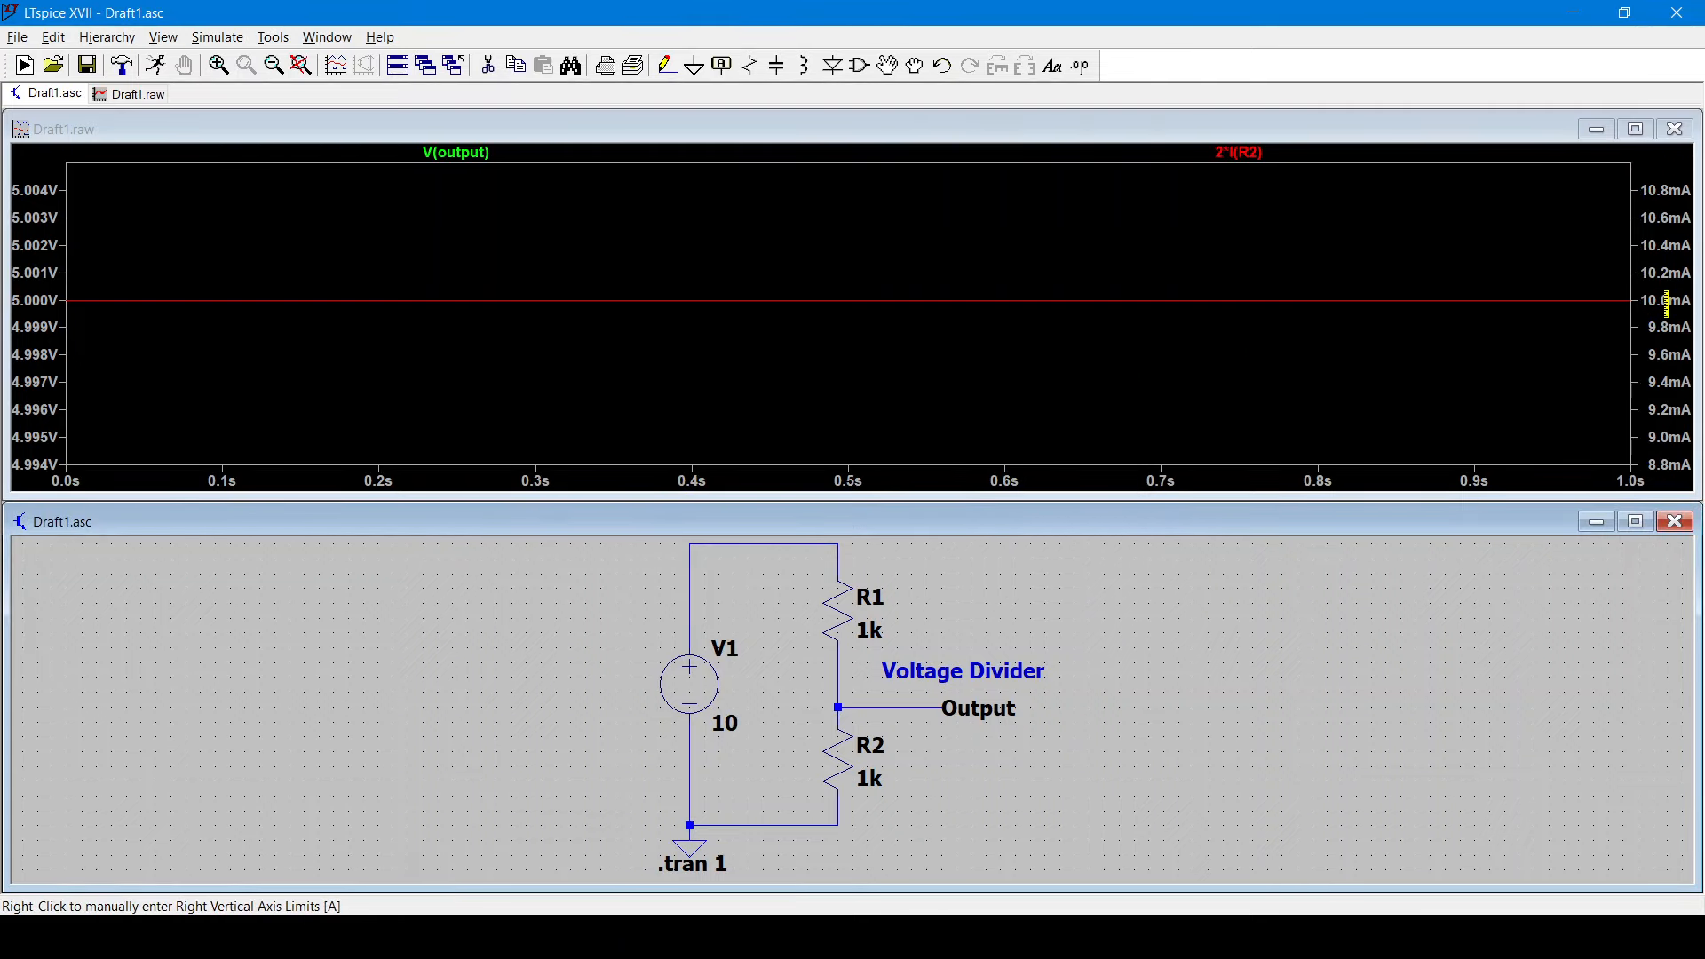
Change the 2*I(R2) trace expression to V(output)*I(R2) to plot the power dissipated in R2.
right_click(1252, 153)
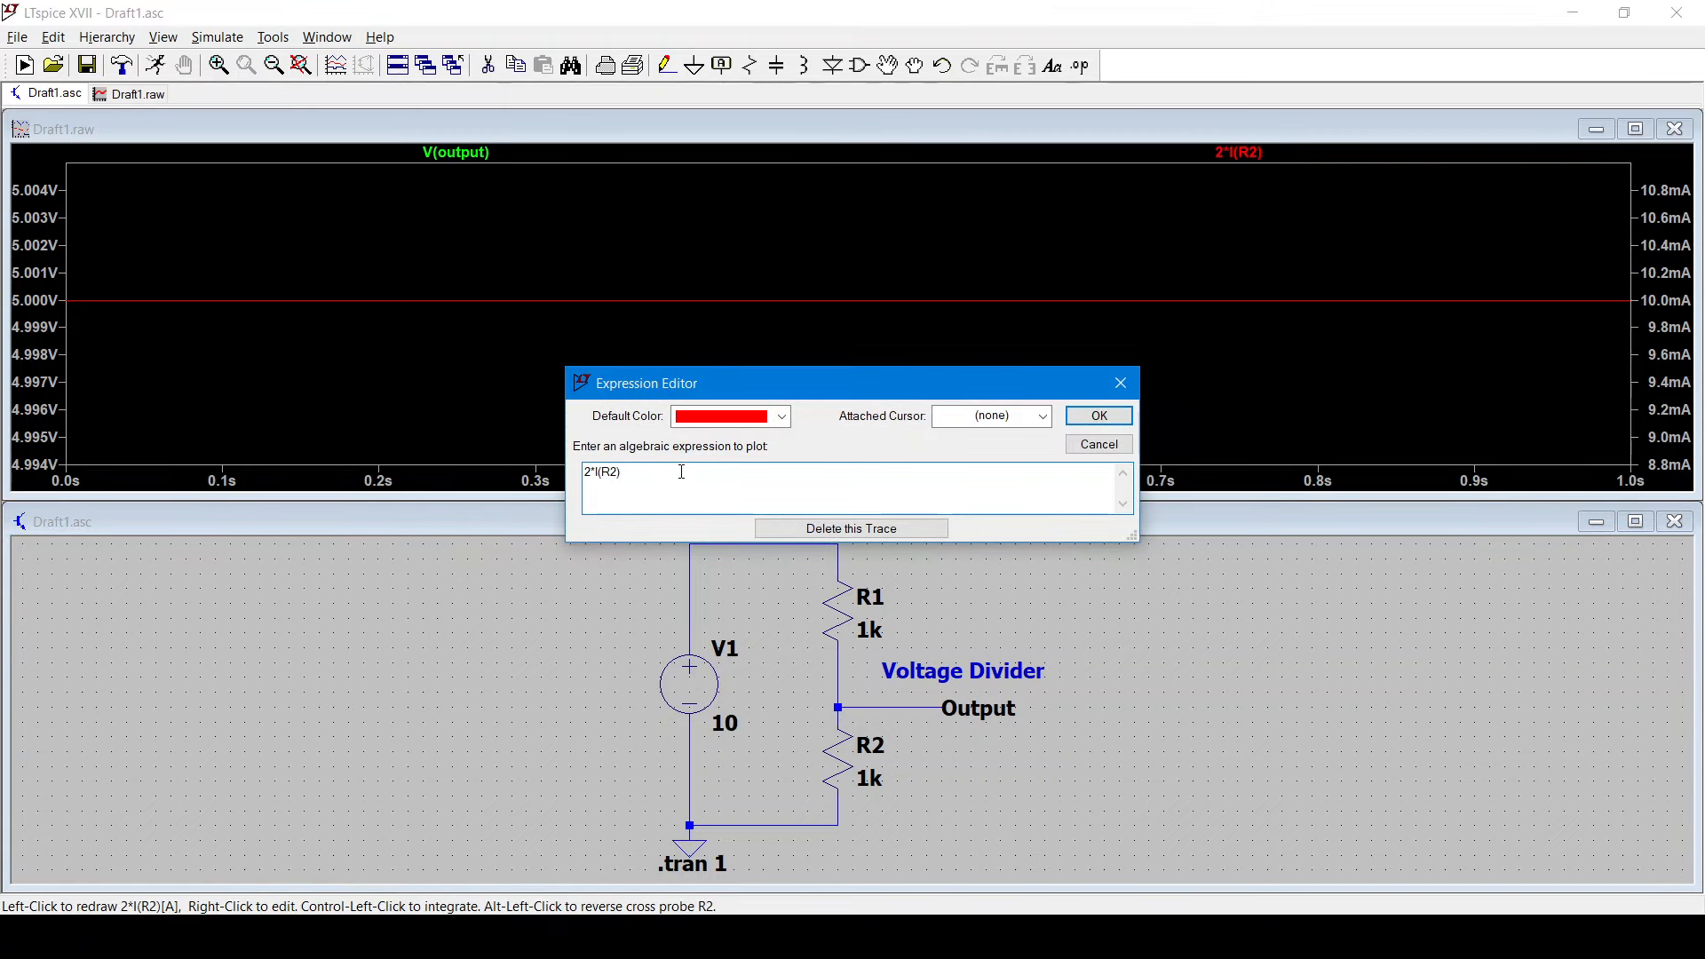
drag(592, 473, 587, 473)
text(V(output))
key(Return)
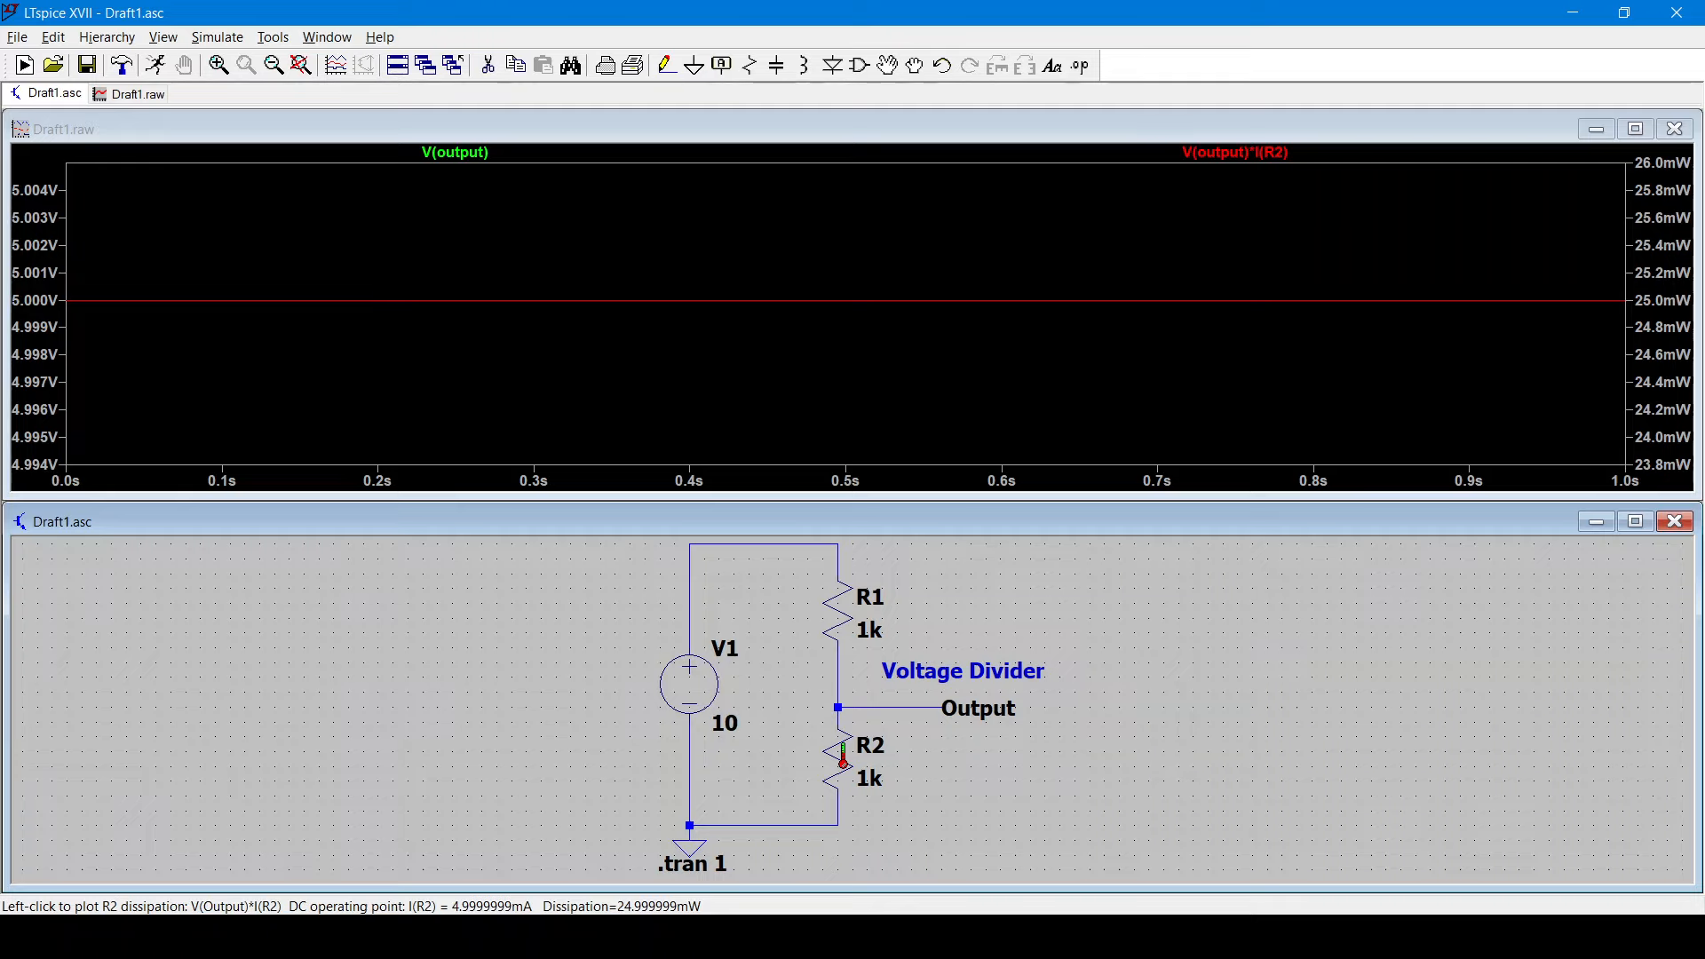
Plot R2's power dissipation as the only trace, and add the power dissipations of R1 and source V1.
click(843, 760)
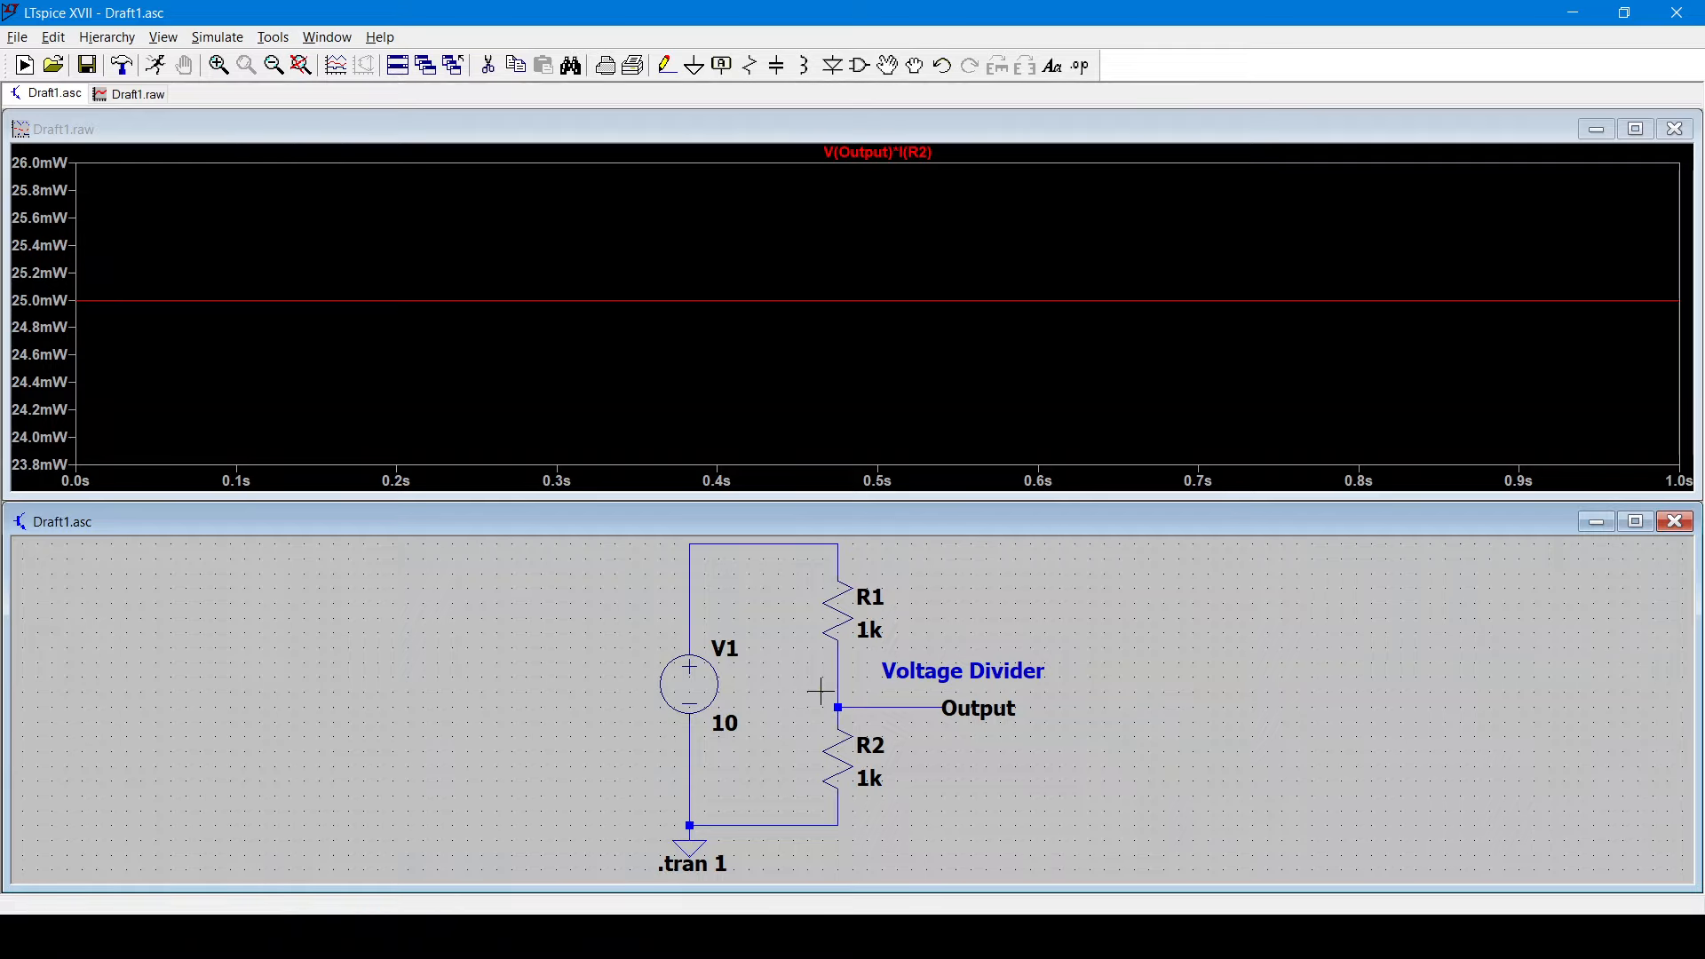
click(837, 618)
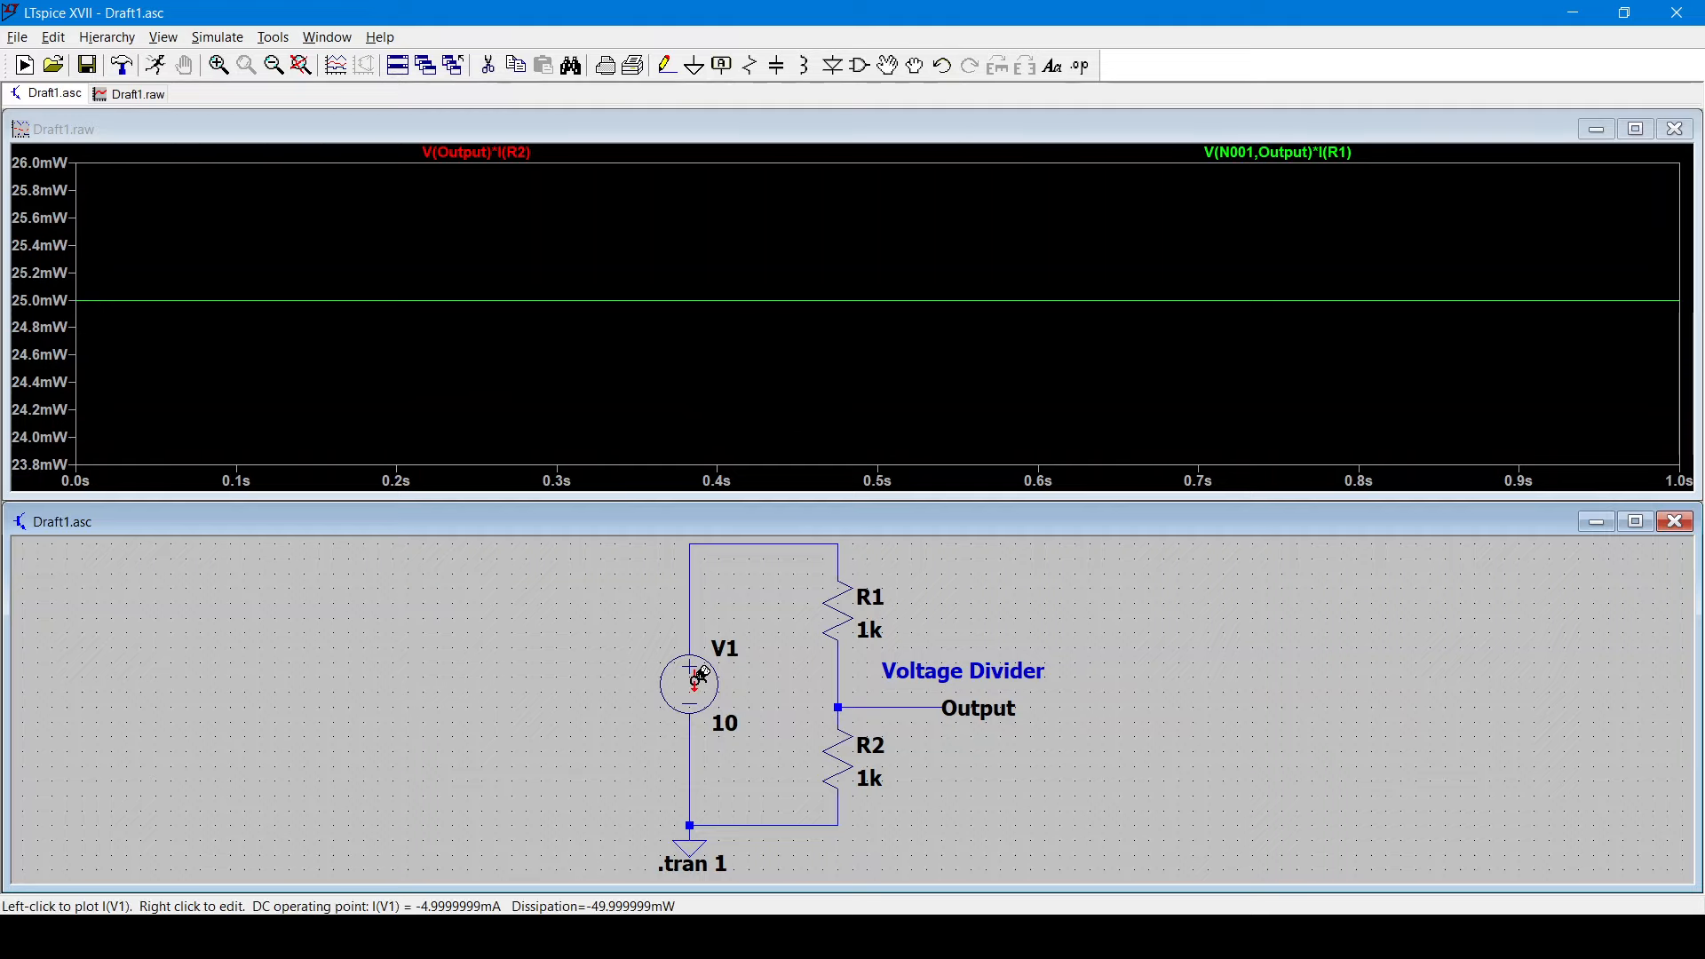
key(alt)
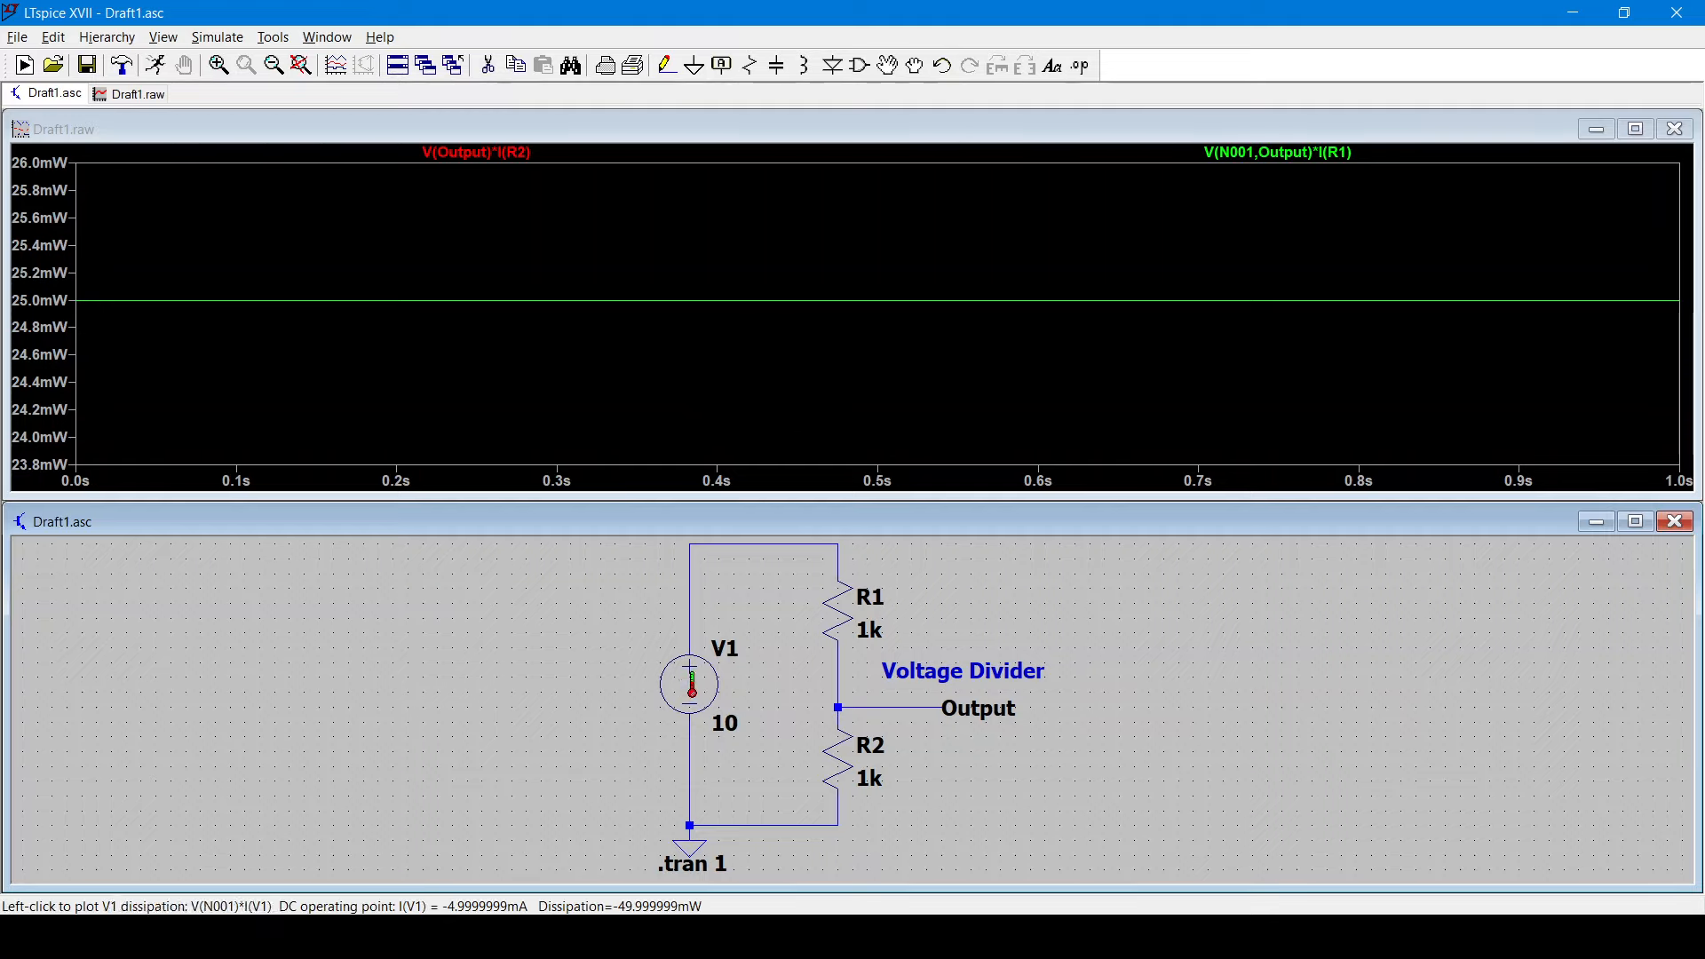
alt+click(693, 684)
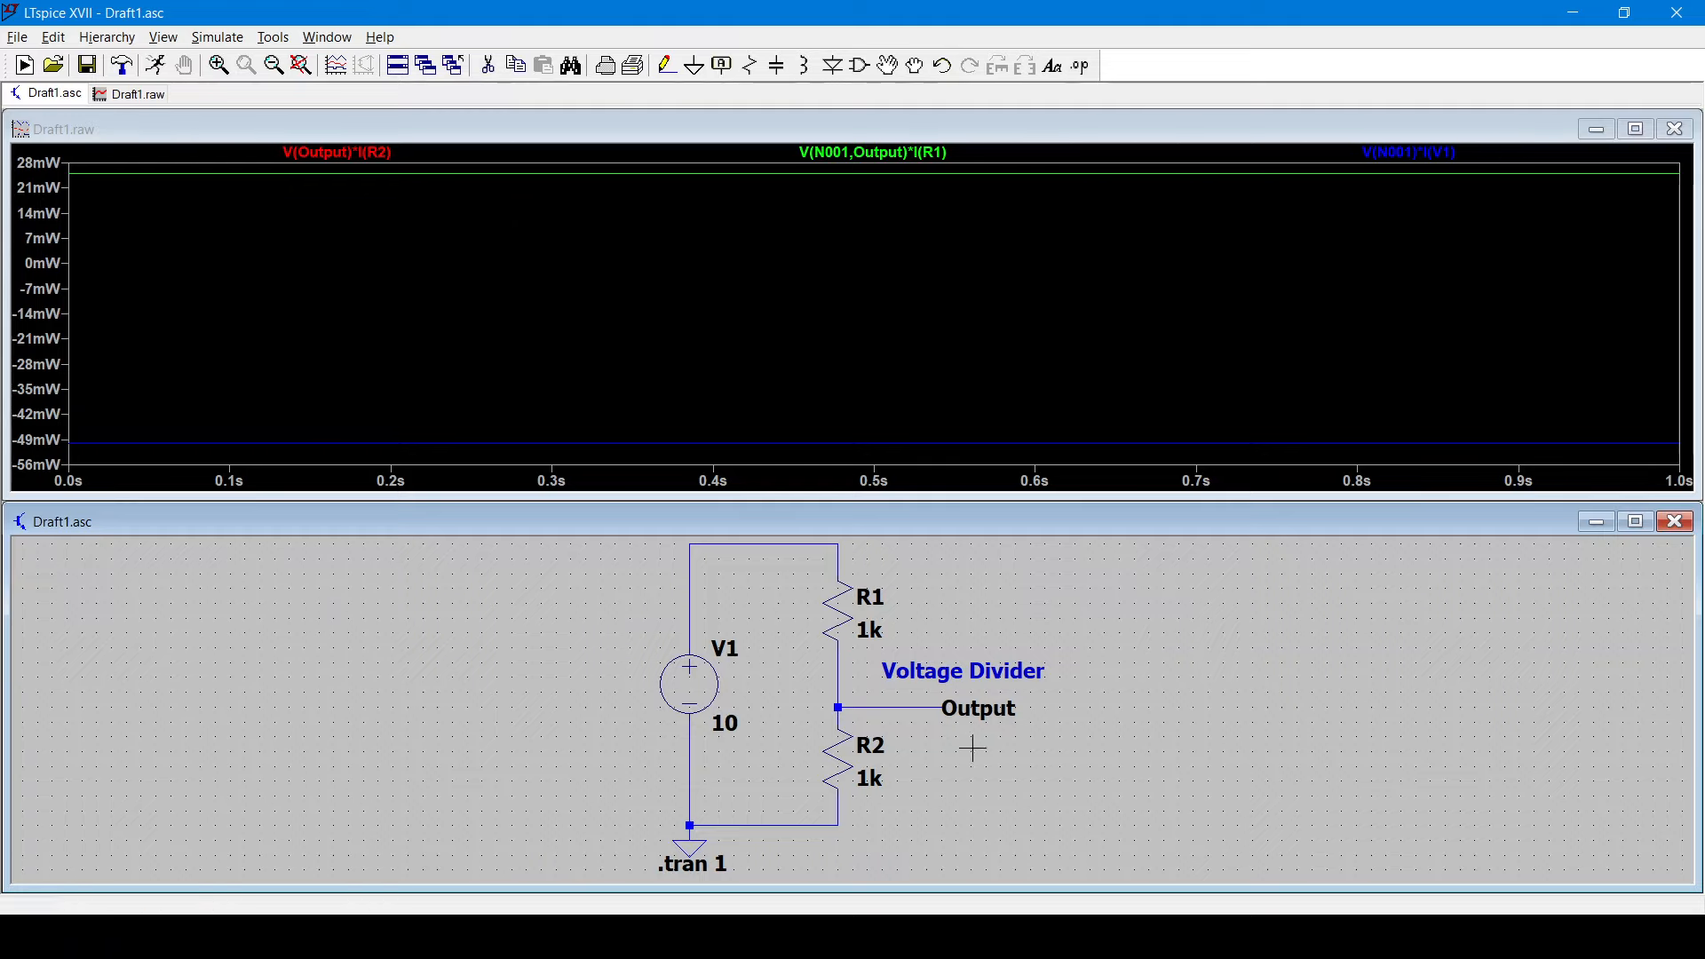
Plot the Output node's voltage alone, and add the differential voltage across R1 in both directions, V(N001,Output) and V(Output,N001).
click(837, 706)
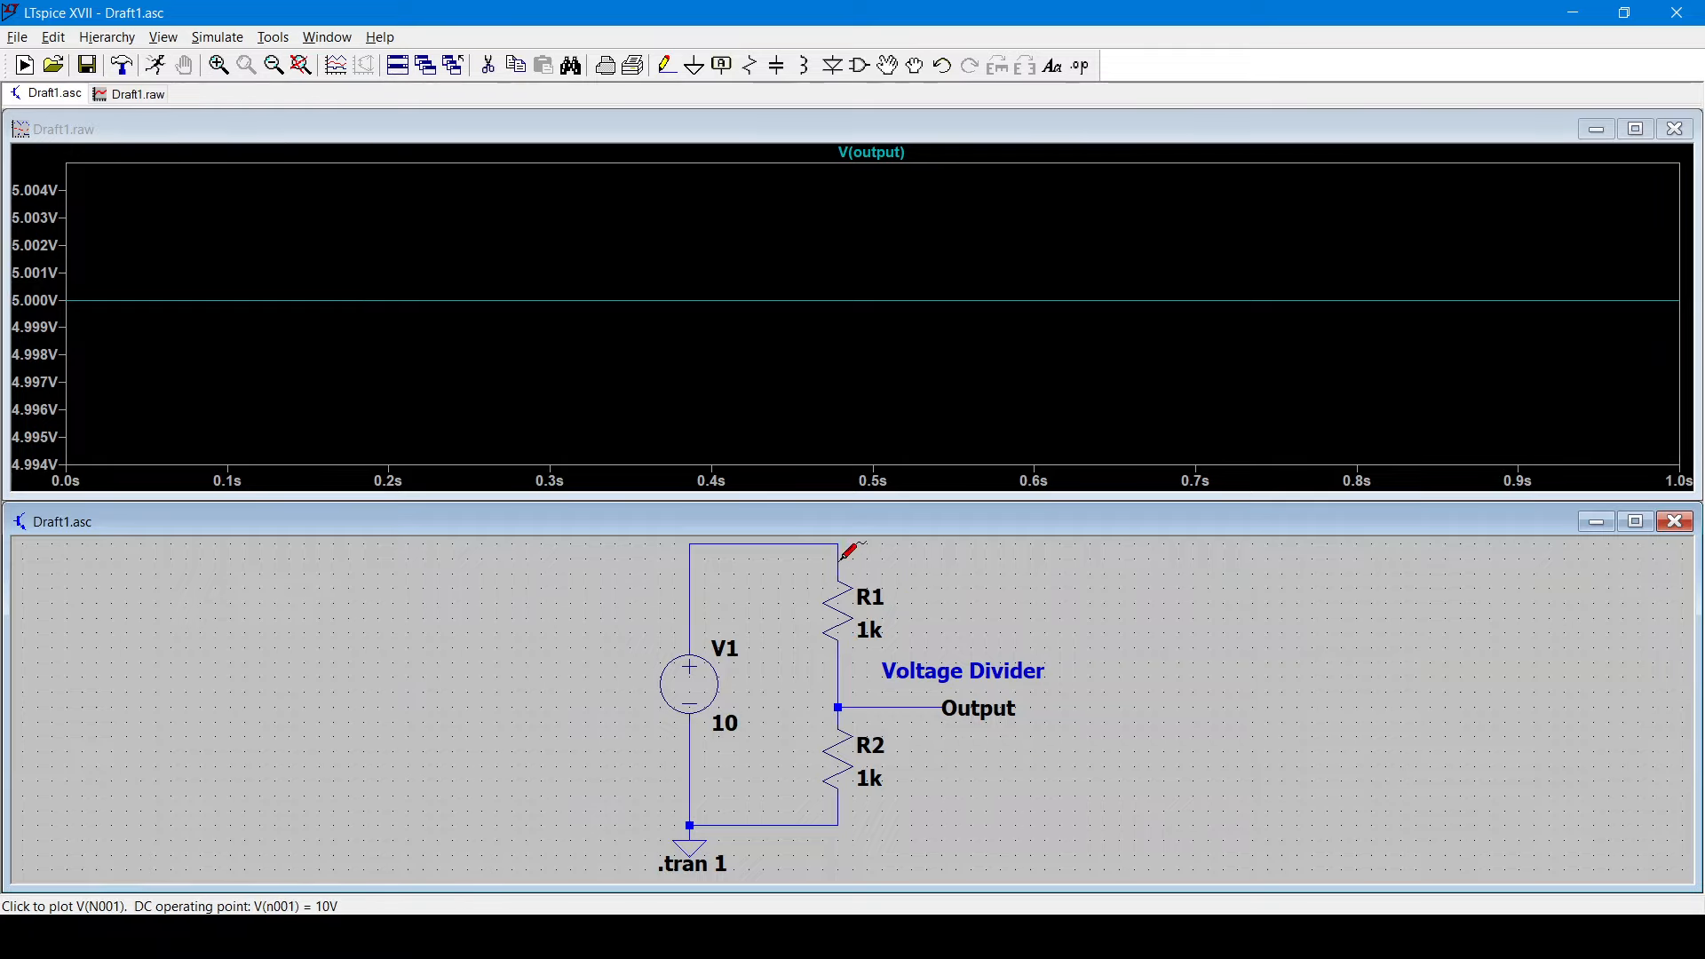
mouse_move(840, 559)
mouse_down()
mouse_move(858, 586)
mouse_move(841, 657)
mouse_up()
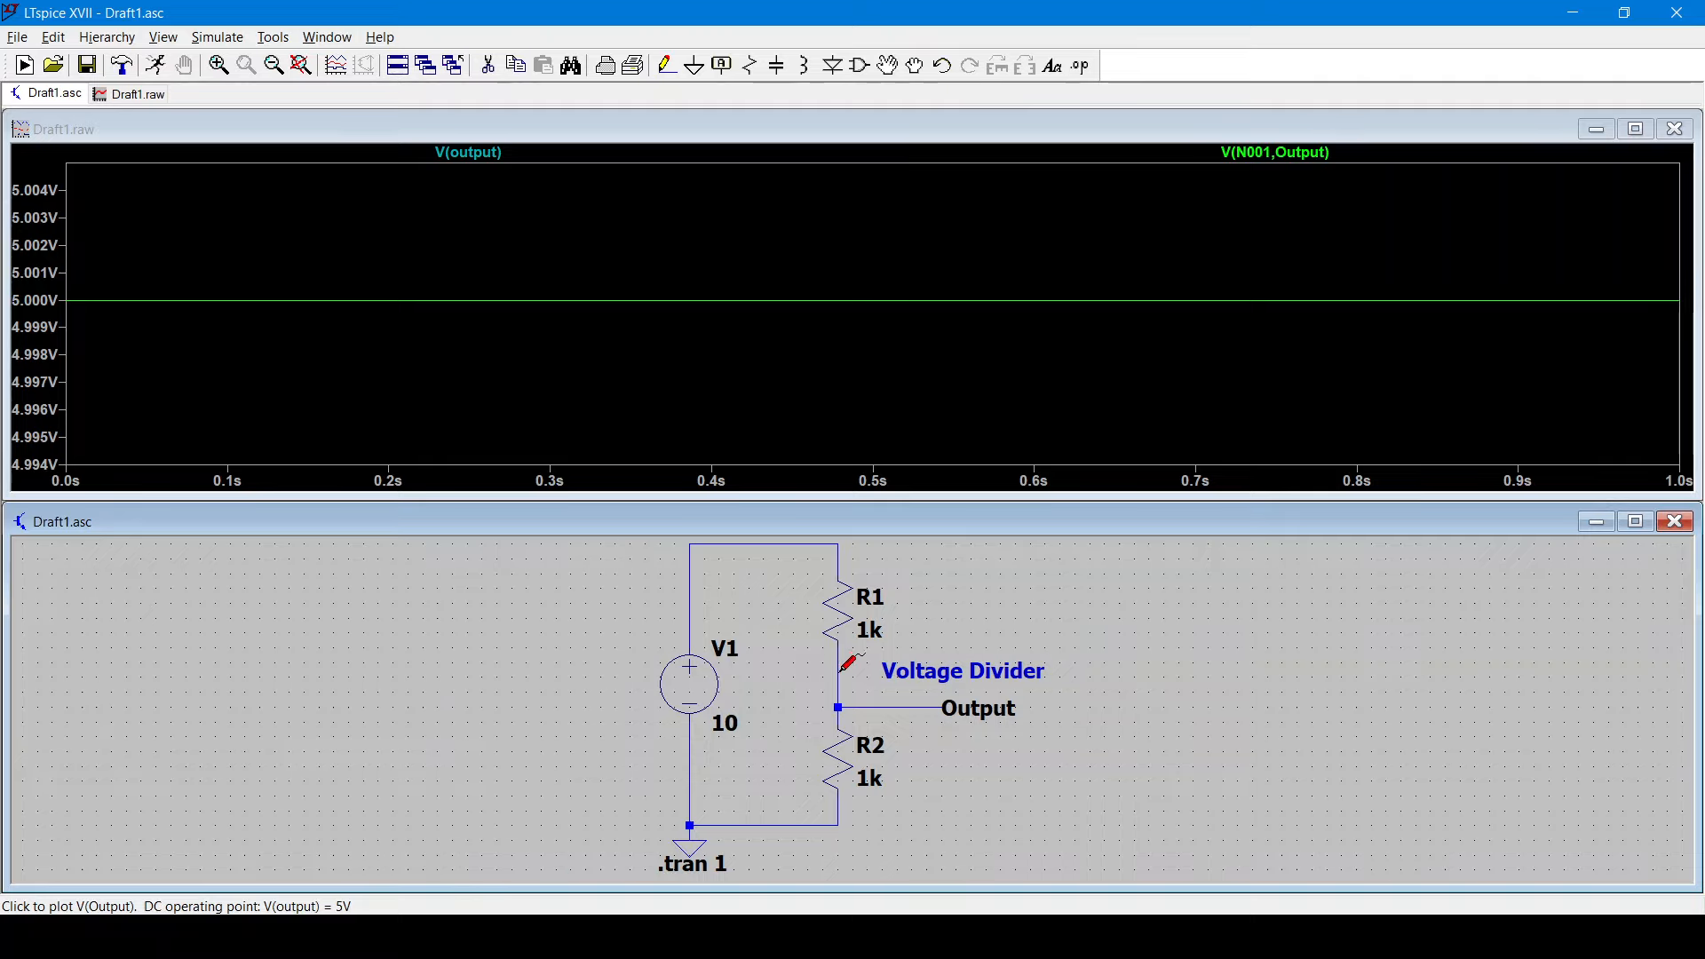
mouse_move(823, 649)
mouse_down()
mouse_move(800, 598)
mouse_move(810, 563)
mouse_move(845, 549)
mouse_up()
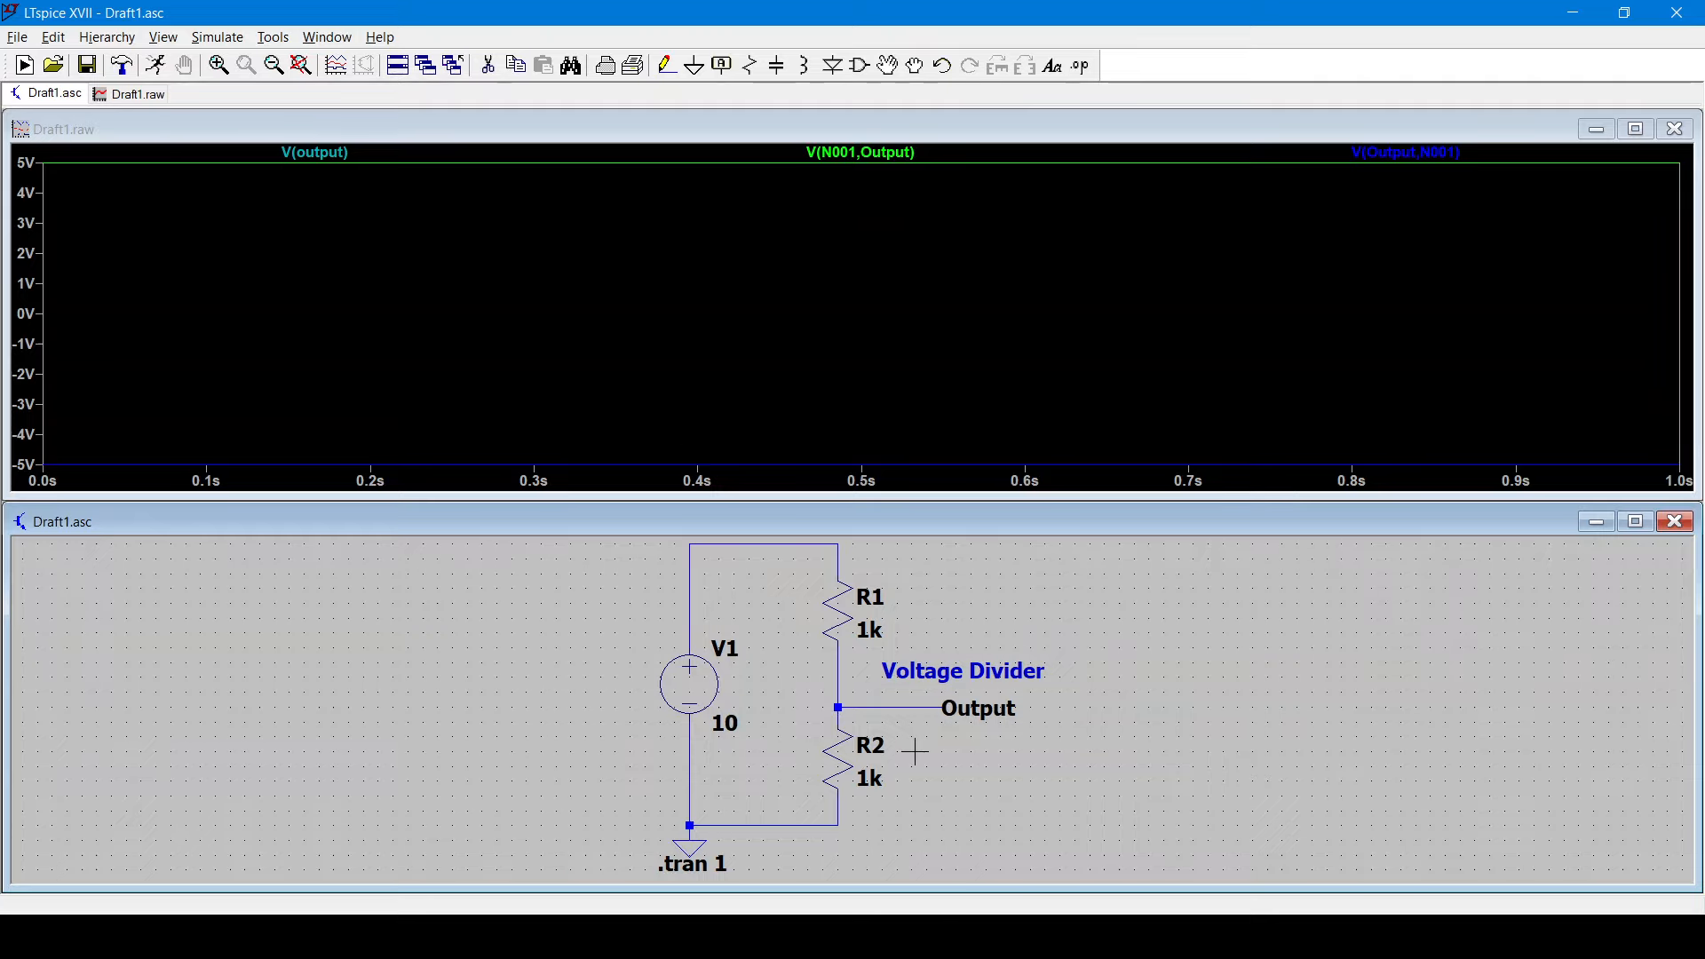
Place a capacitor beside R2 and wire it in parallel, between the Output node and the ground line.
click(781, 64)
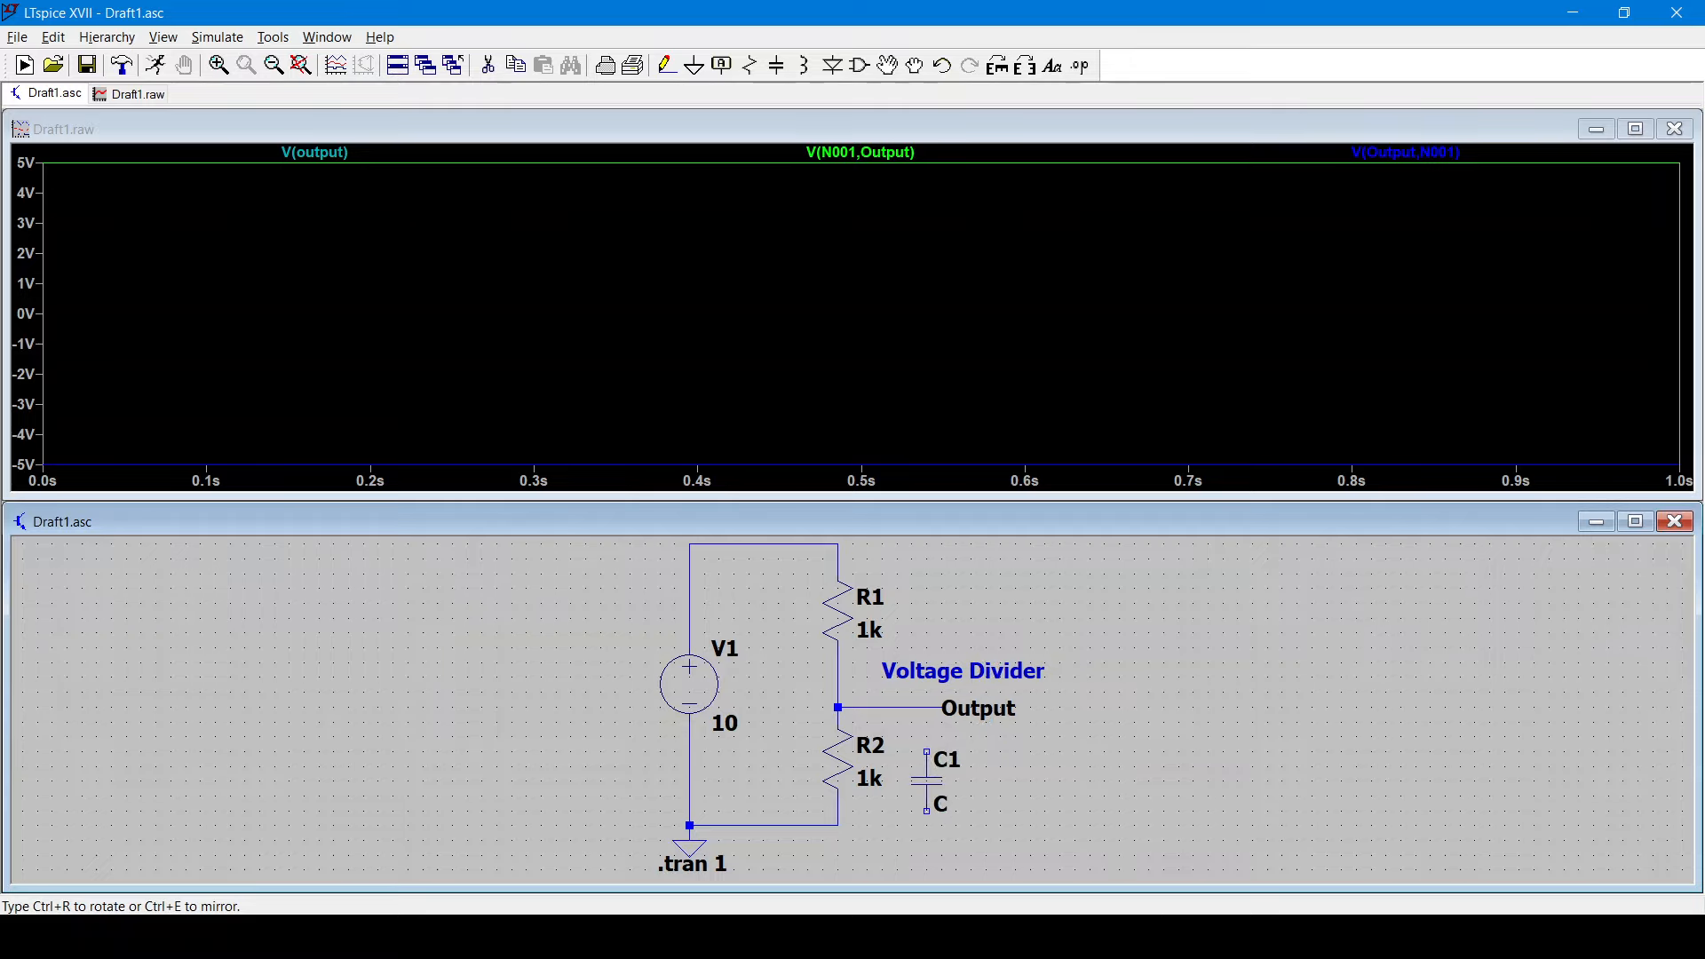
key(Escape)
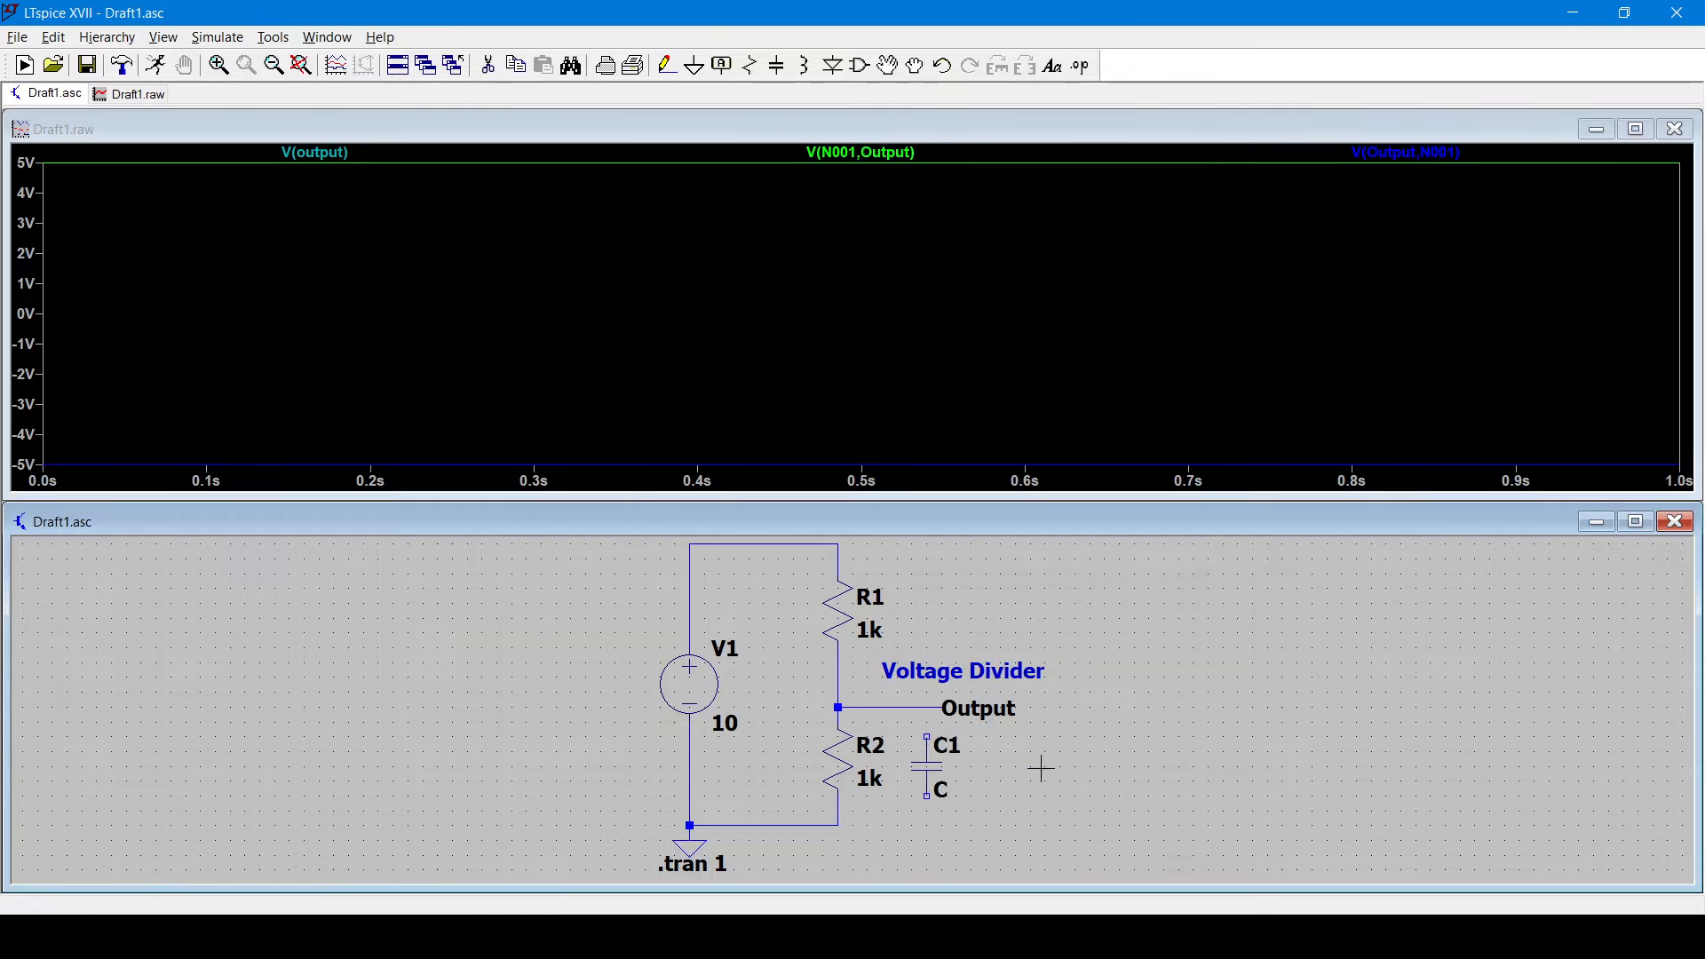
click(667, 64)
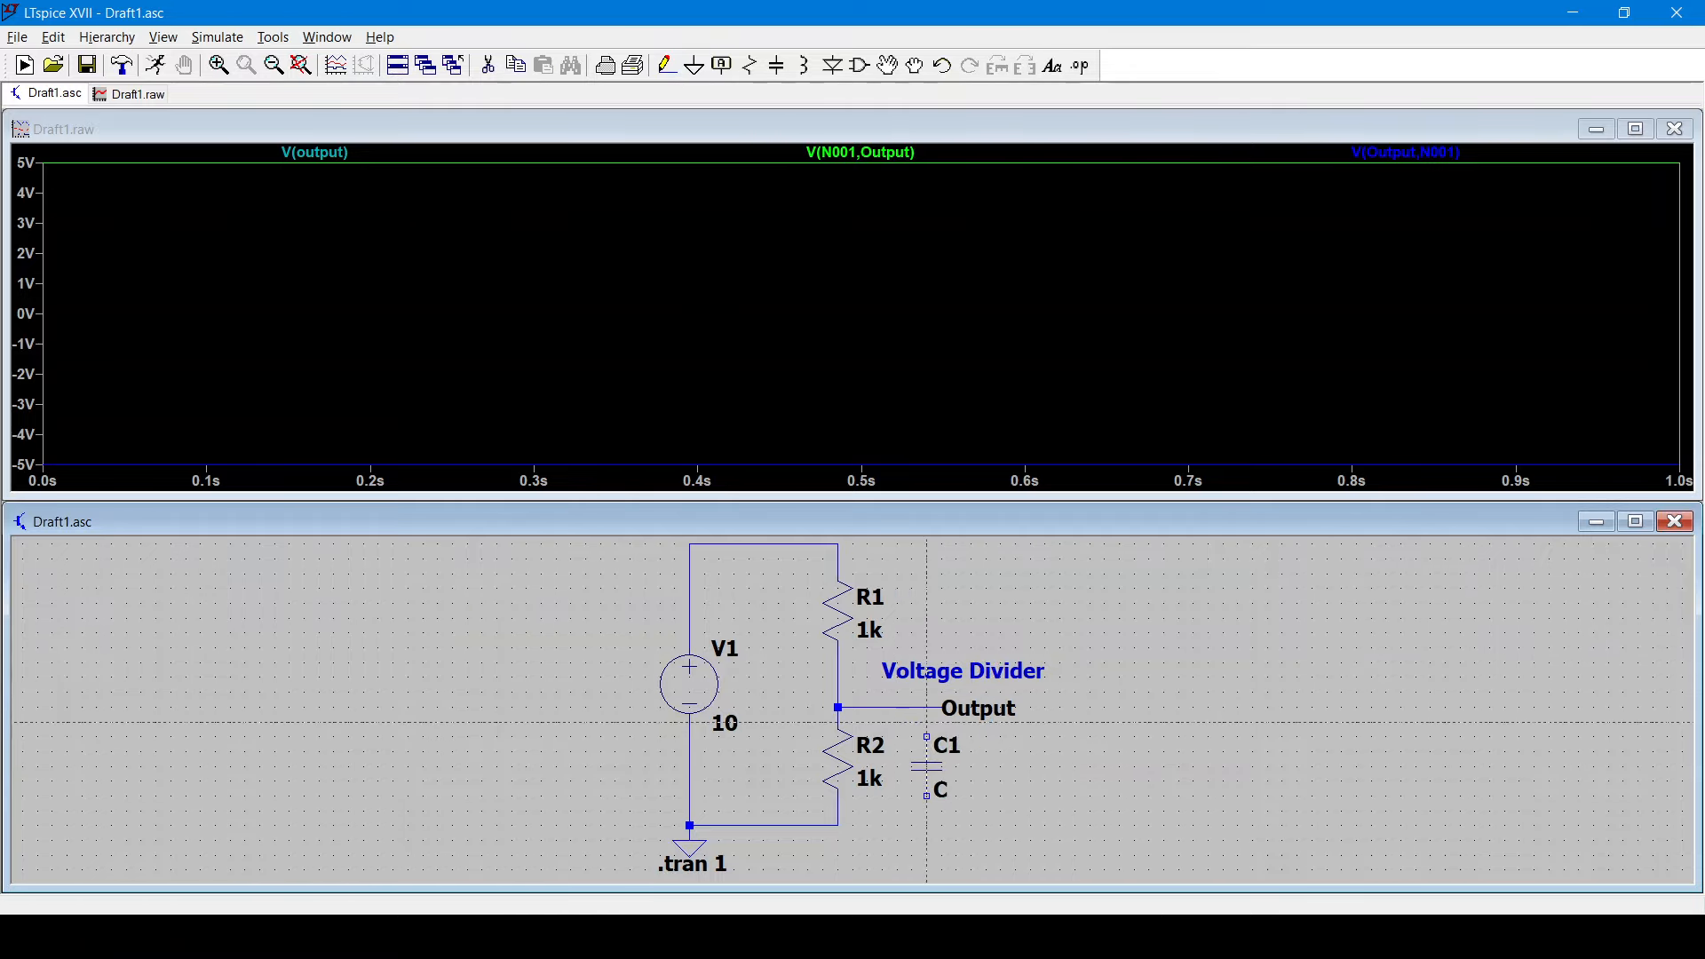
click(926, 708)
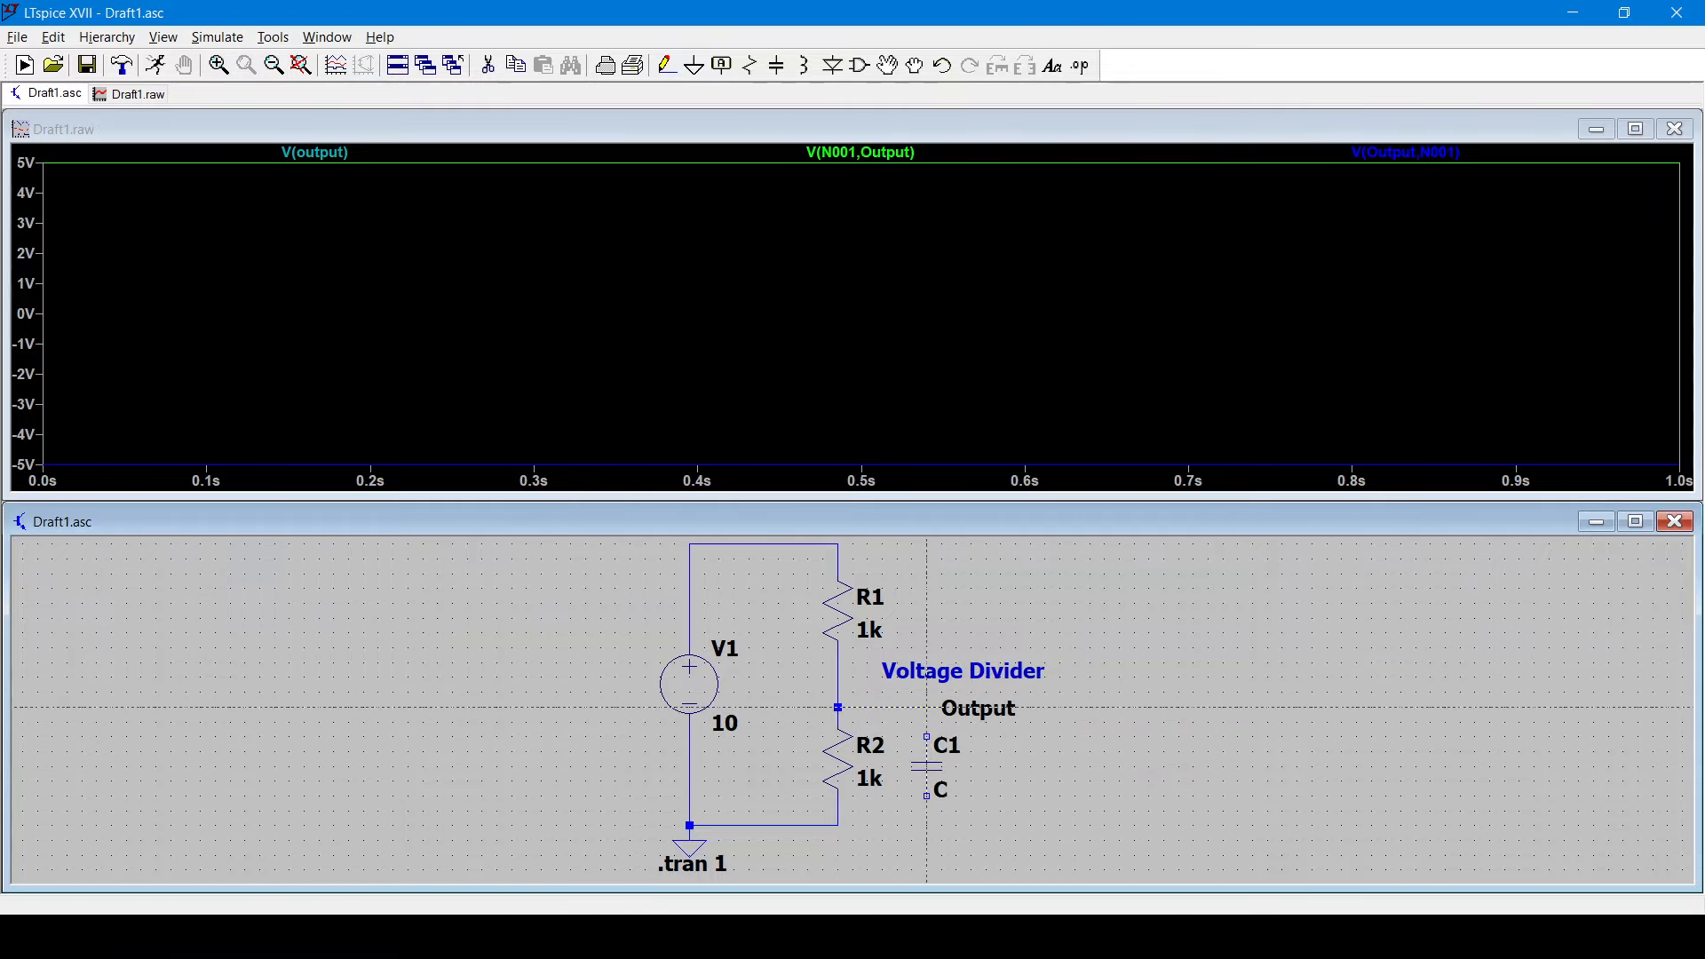
click(837, 825)
key(Escape)
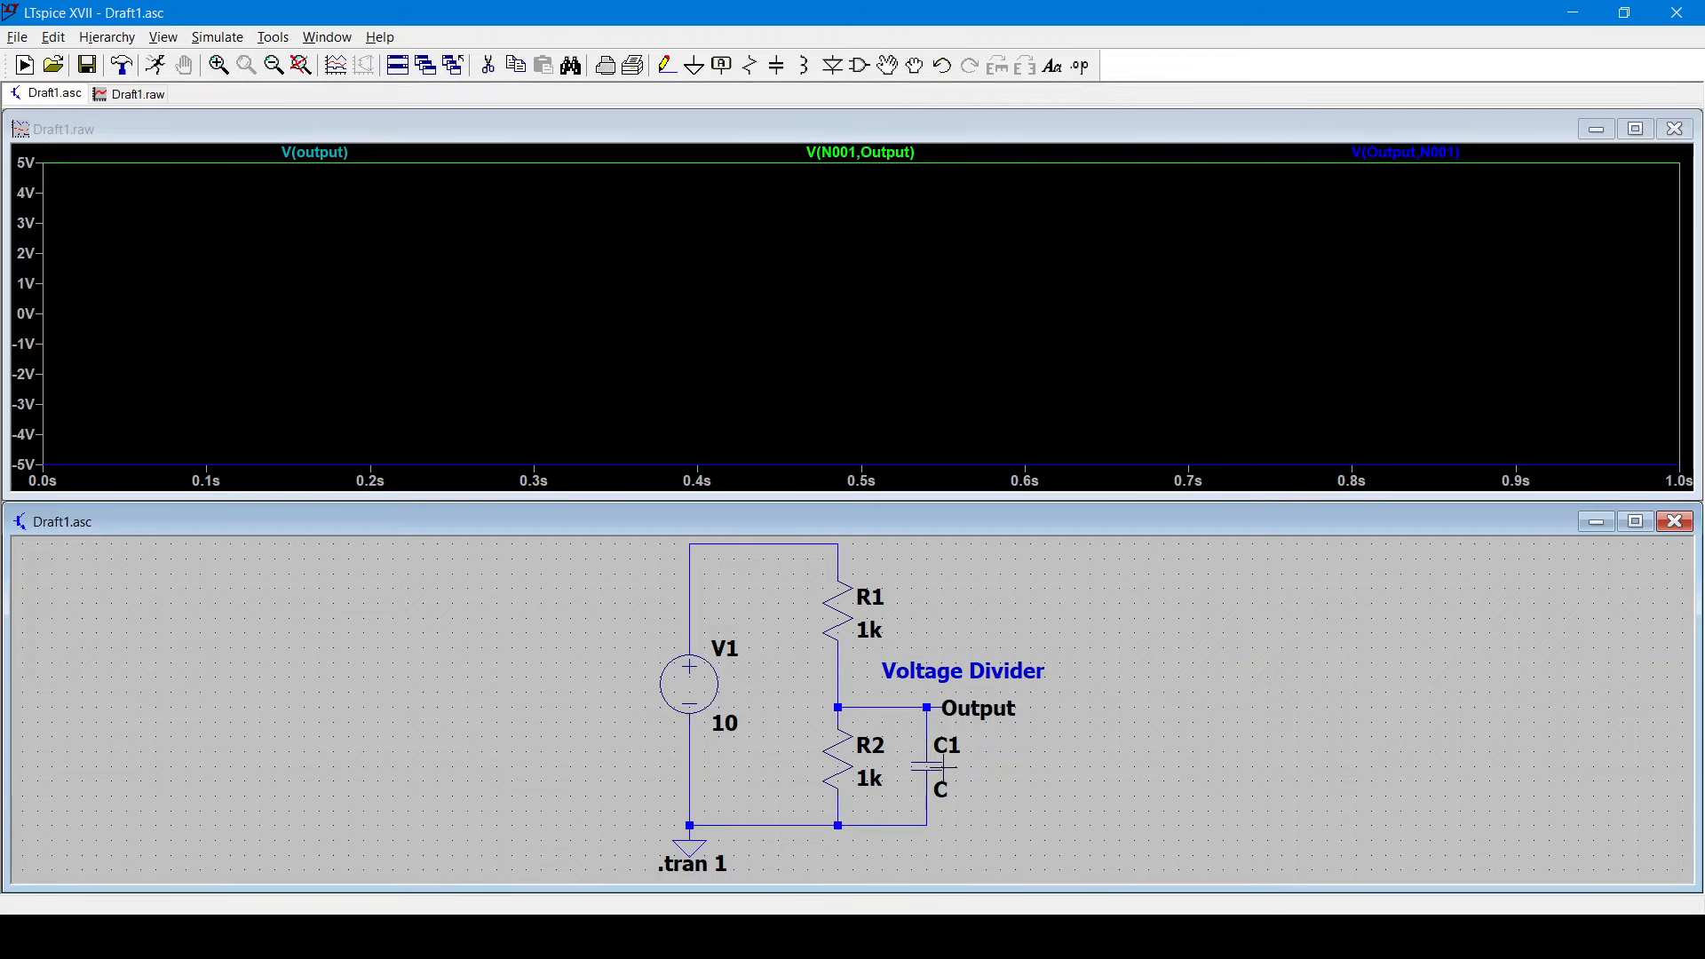
Set capacitor C1's capacitance to 20u and rerun the simulation, plotting only the Output node's voltage.
right_click(935, 765)
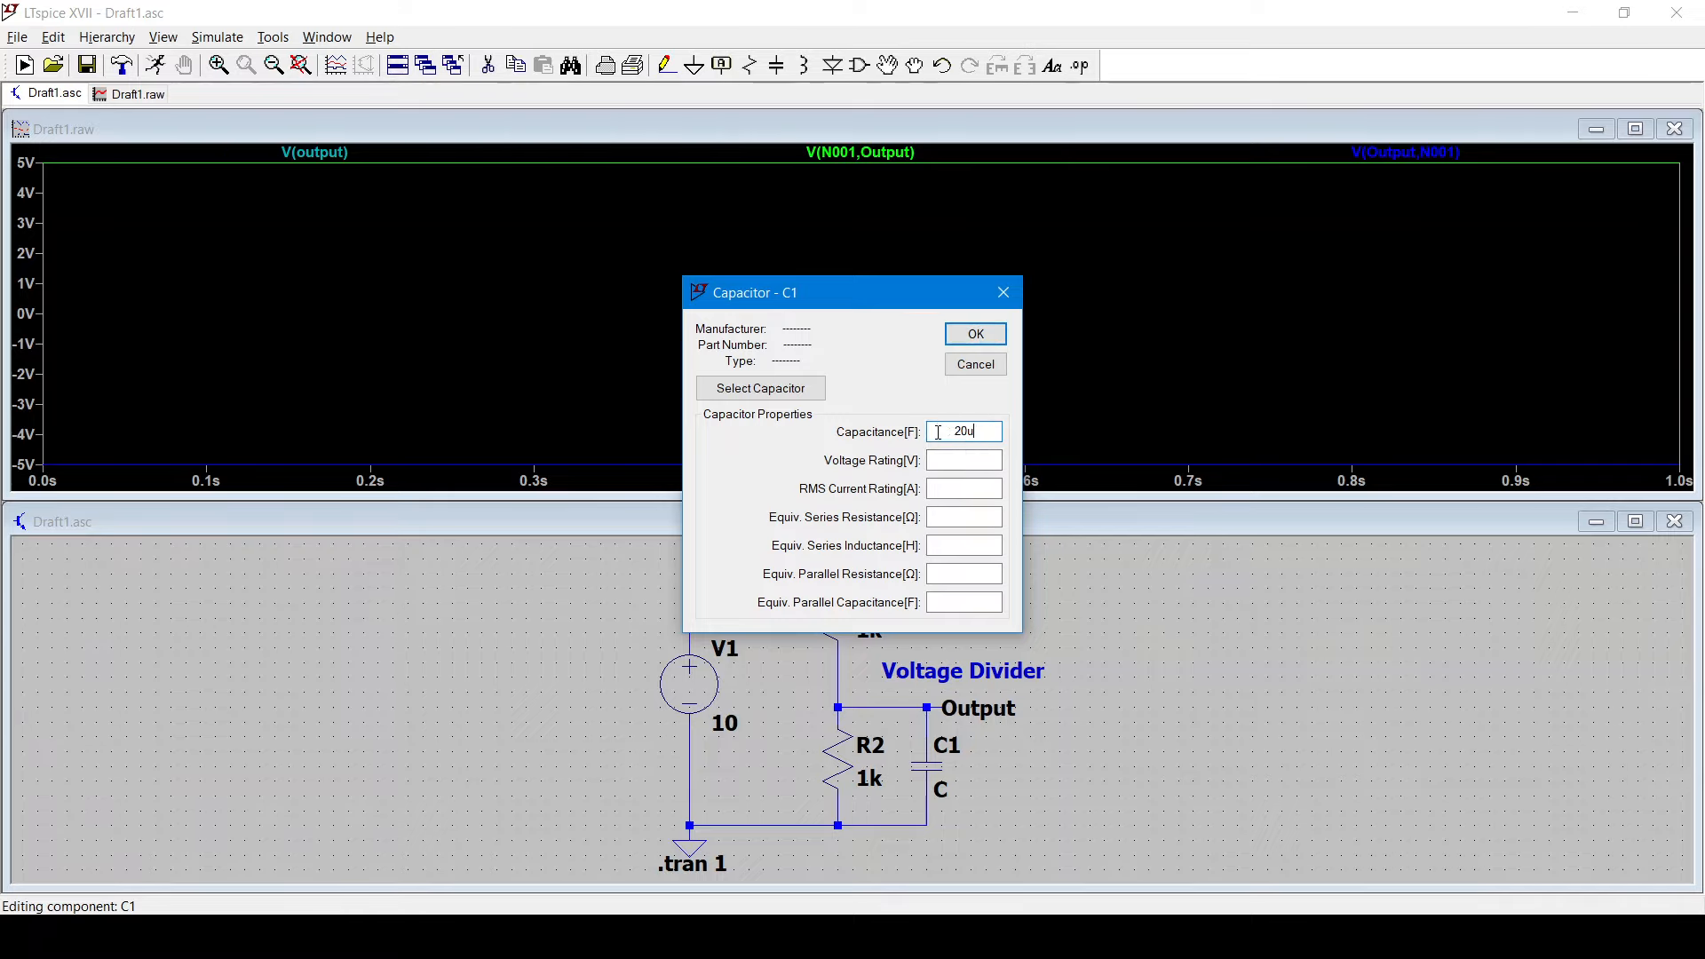
click(972, 336)
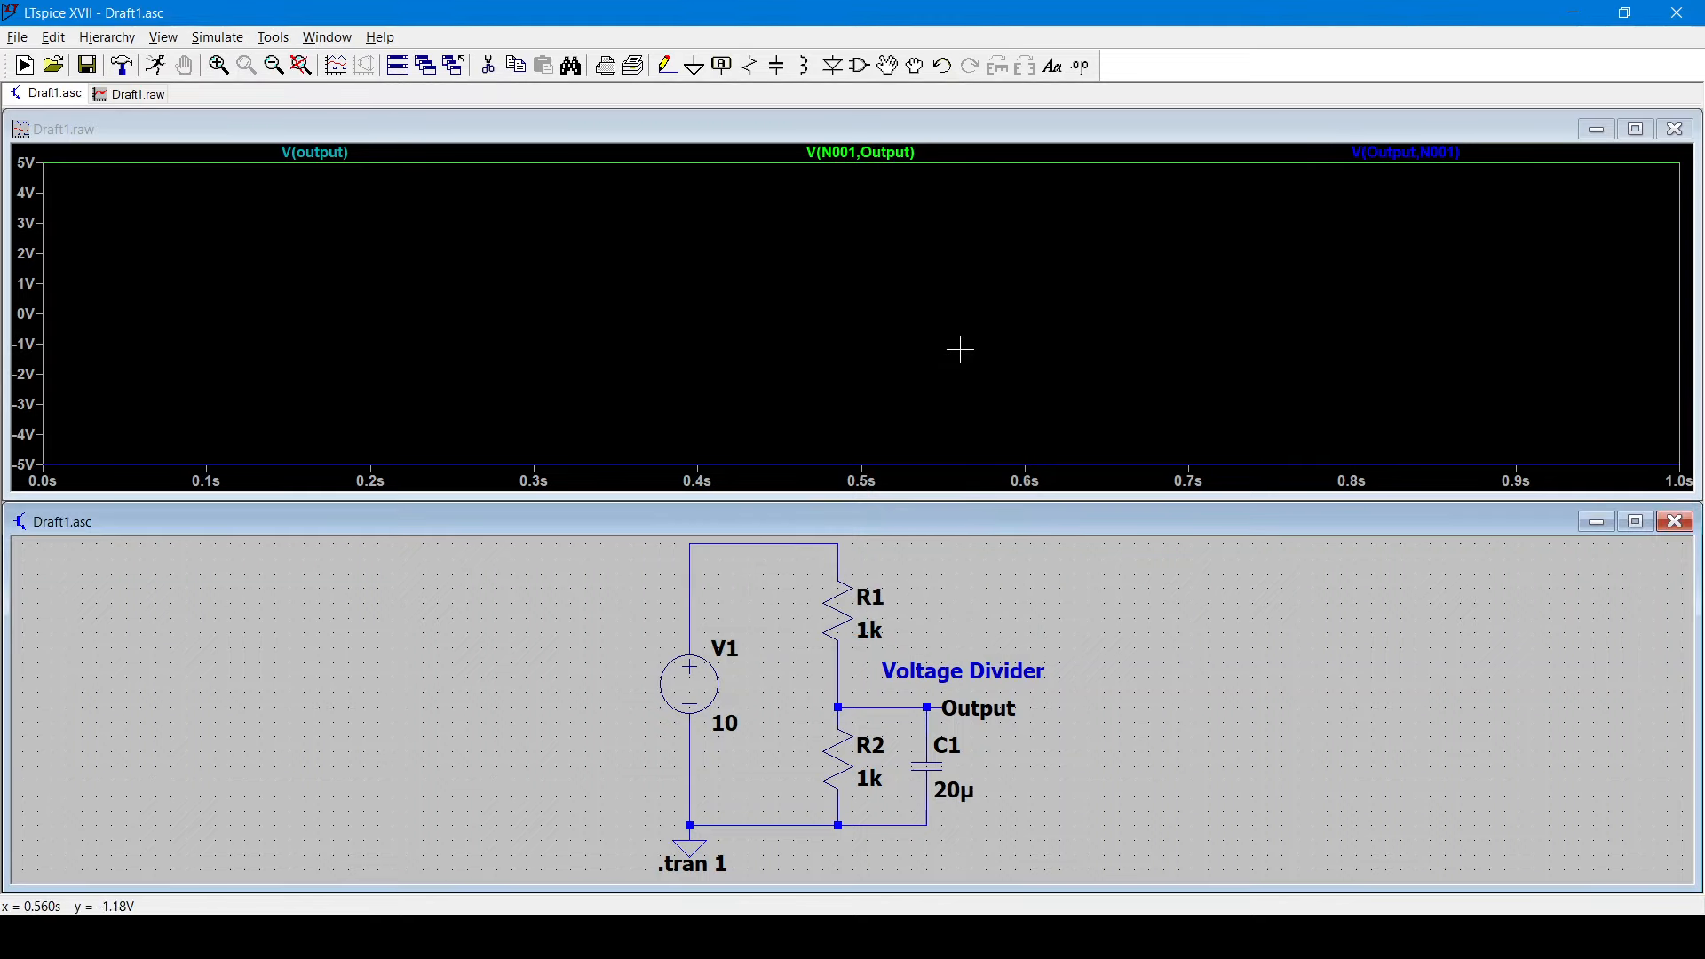
click(155, 64)
click(837, 696)
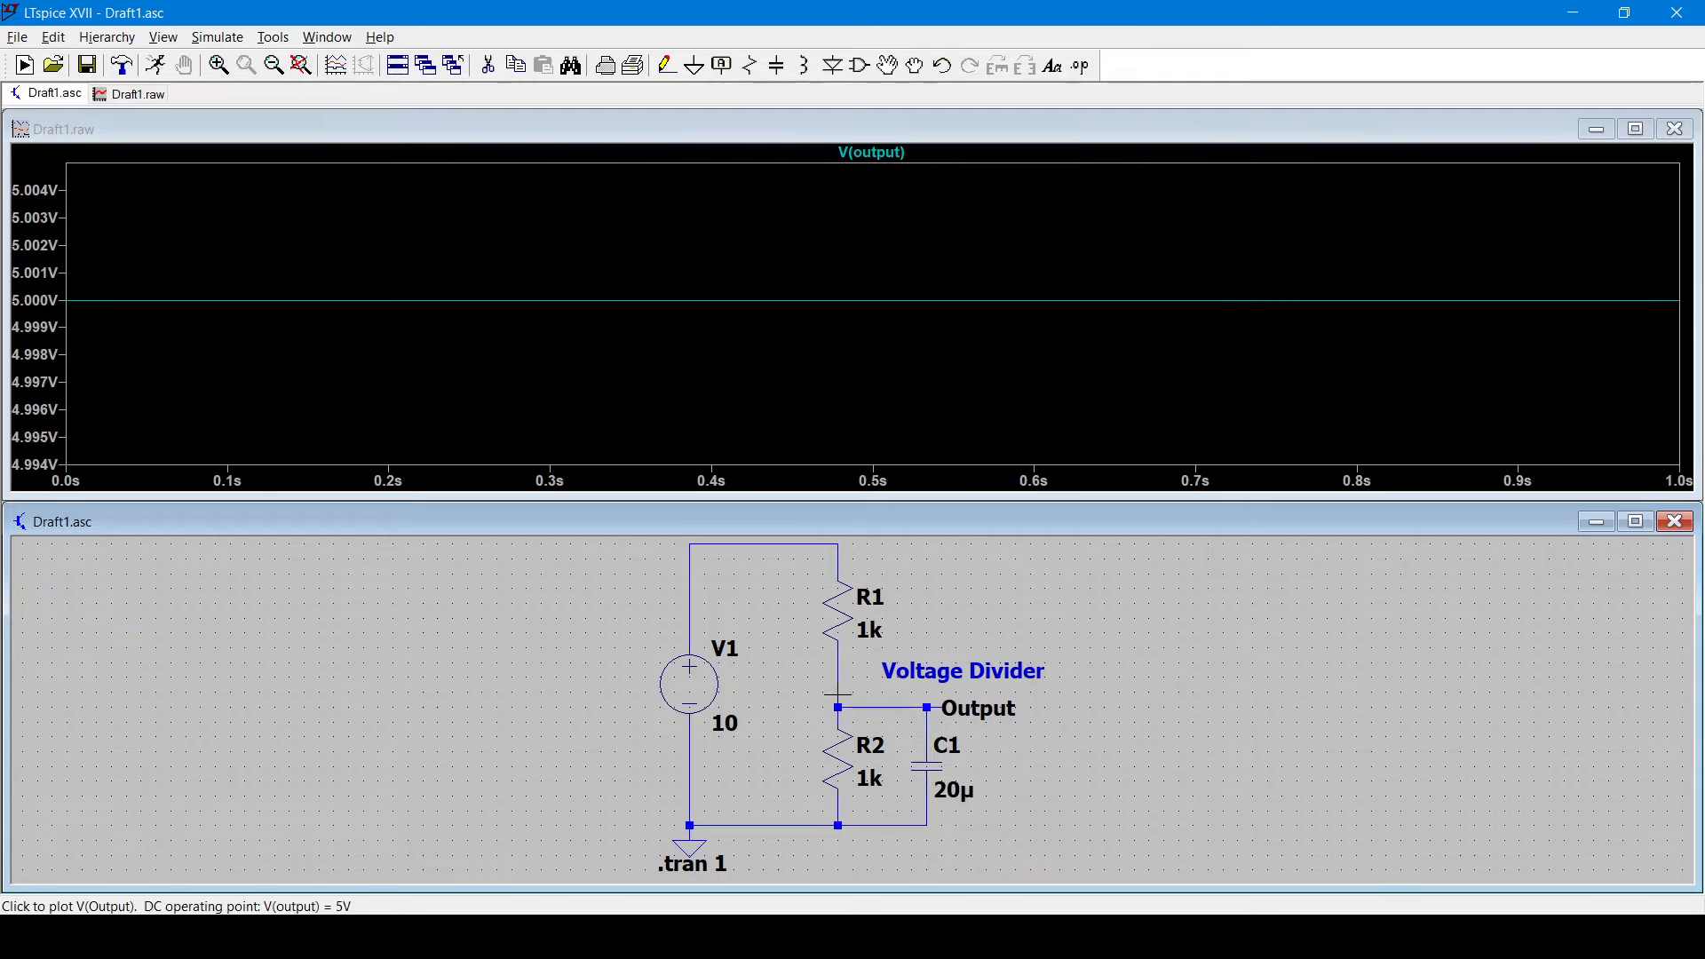
Make the transient simulation start external DC supply voltages at 0V, and rerun it.
click(213, 40)
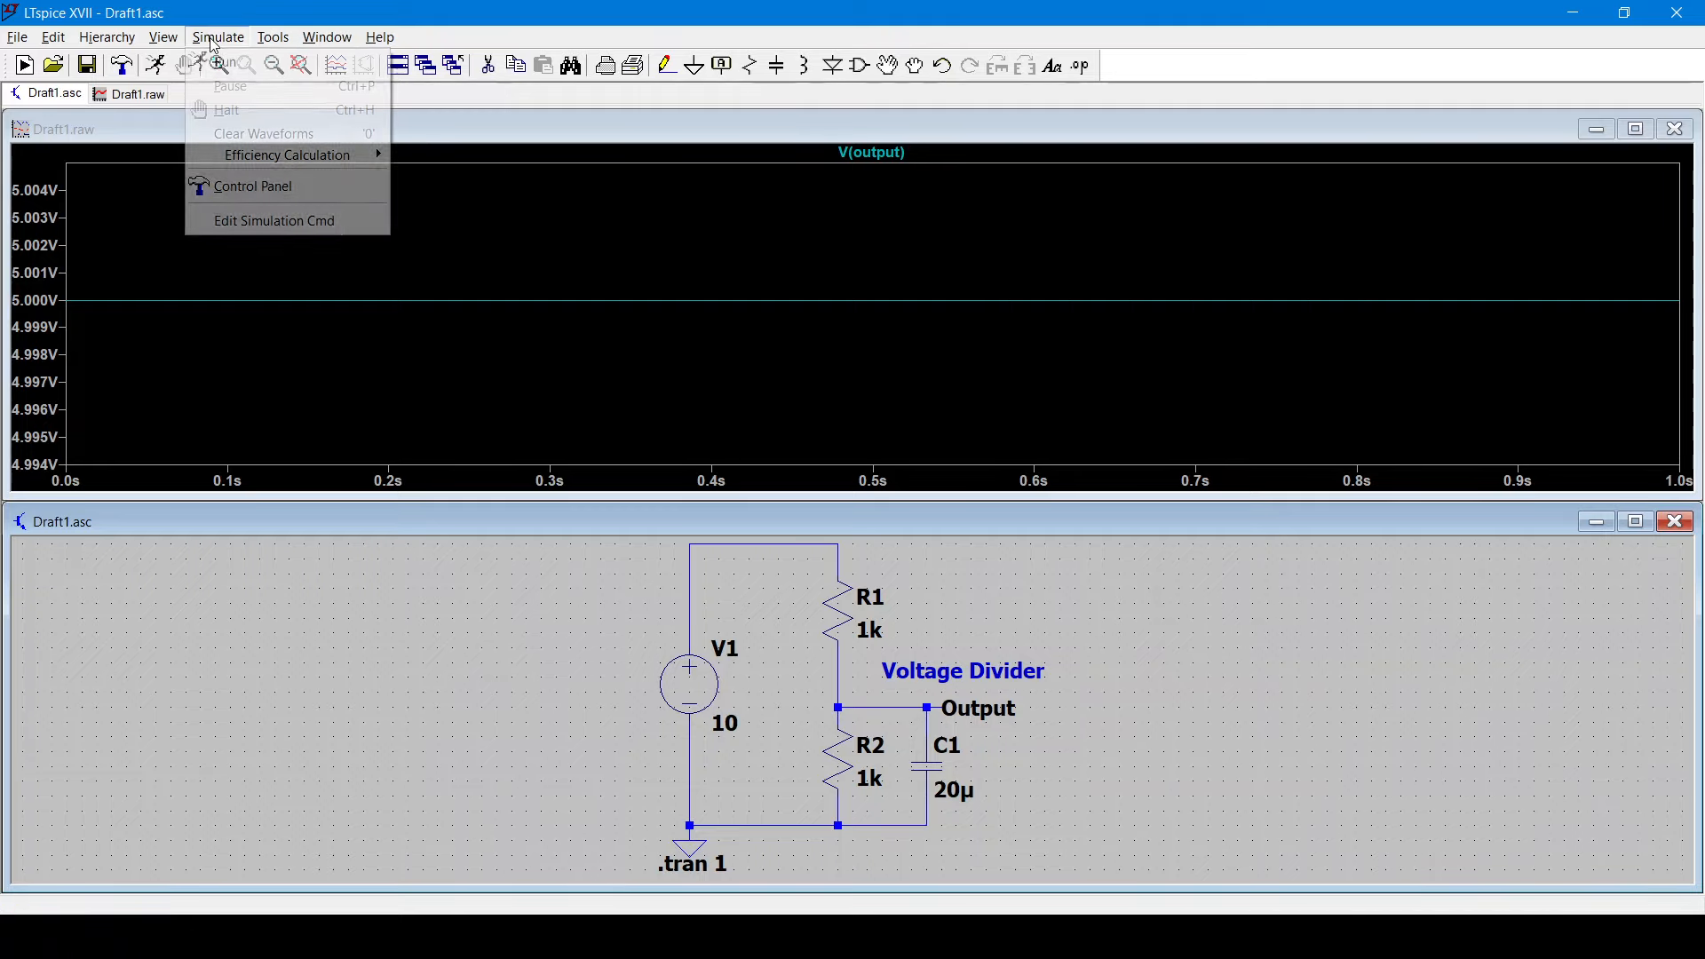
click(249, 223)
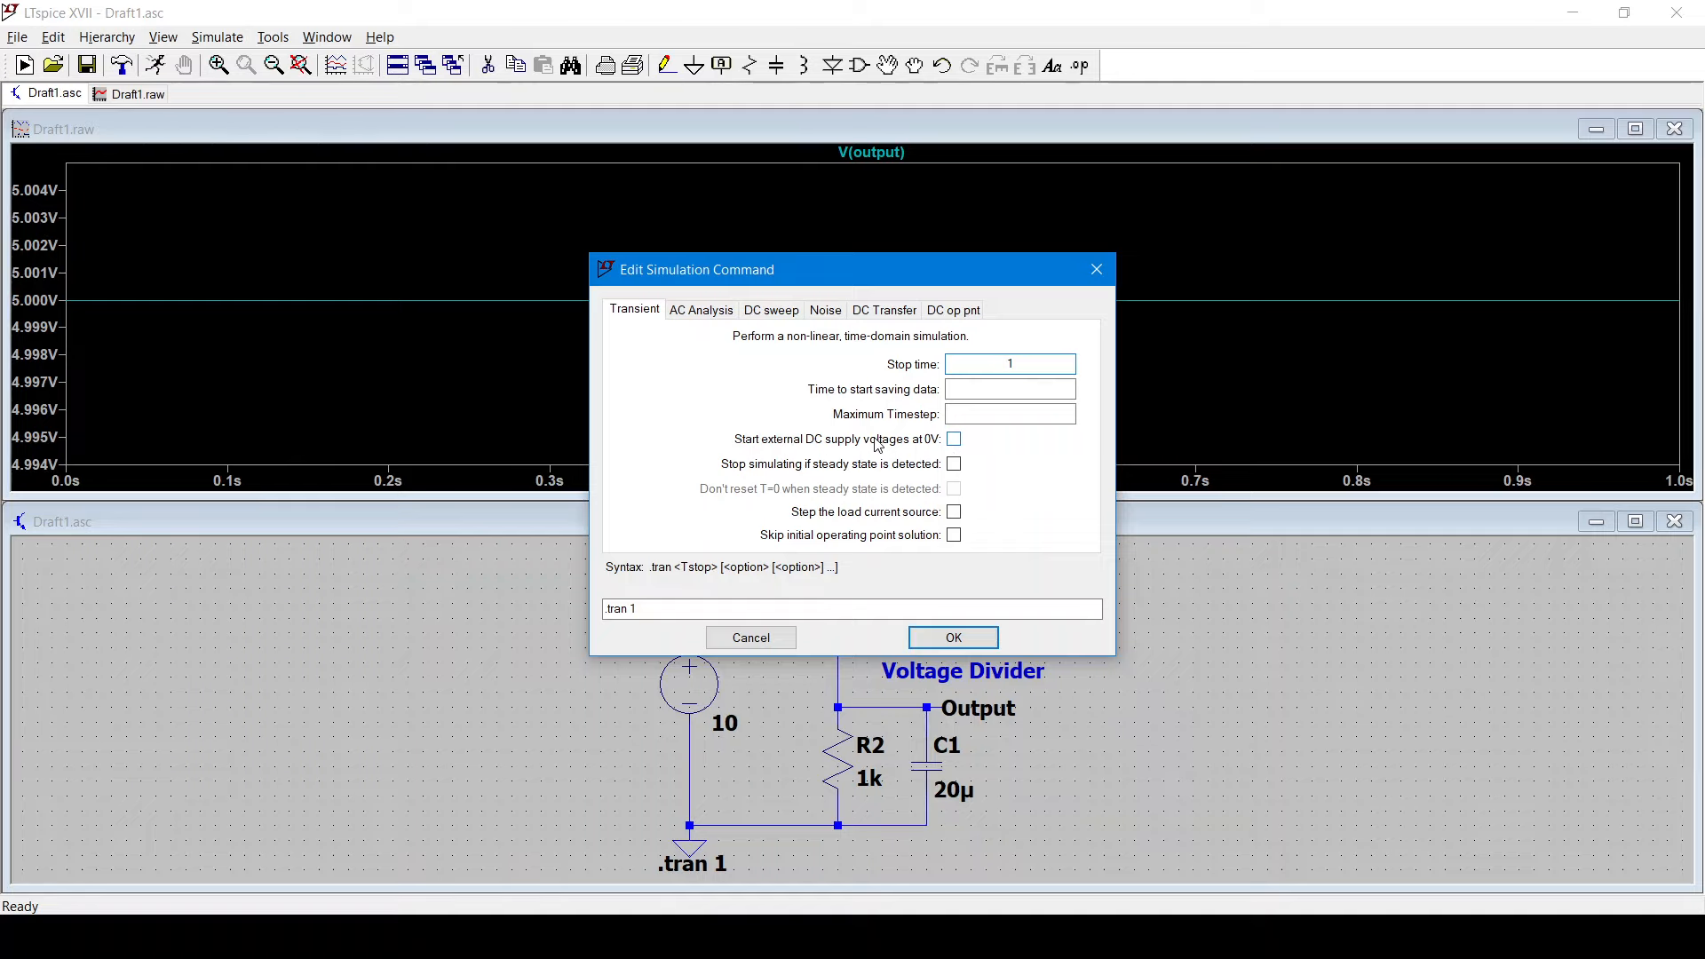
click(953, 438)
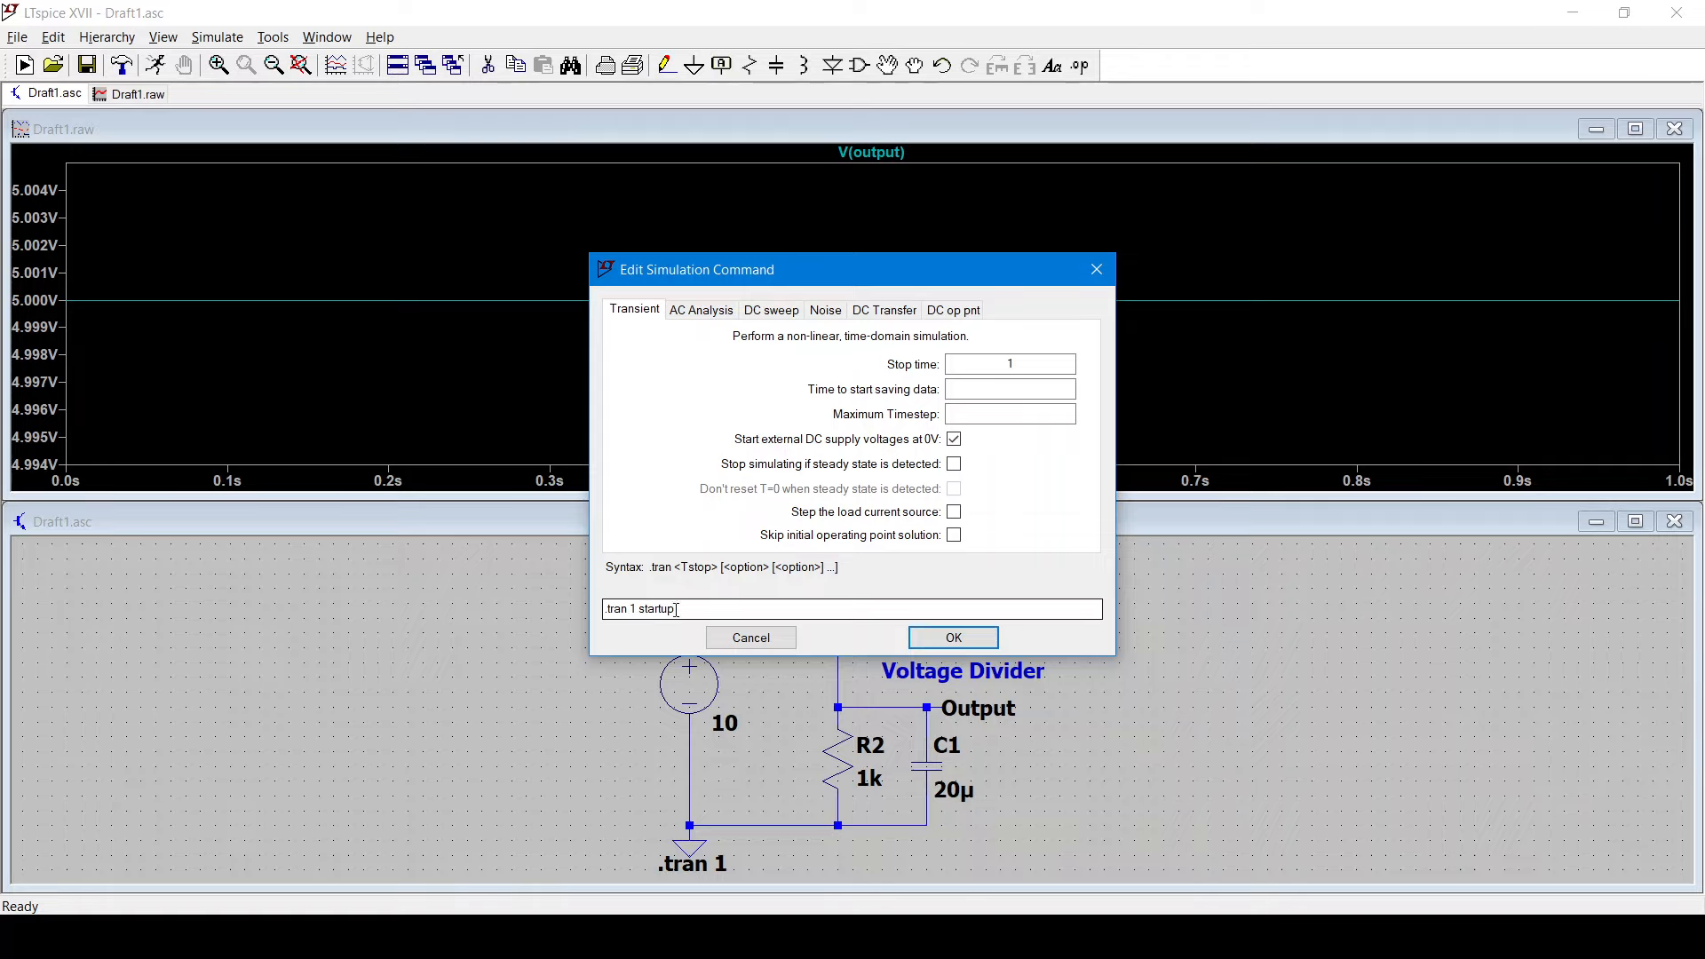
click(946, 638)
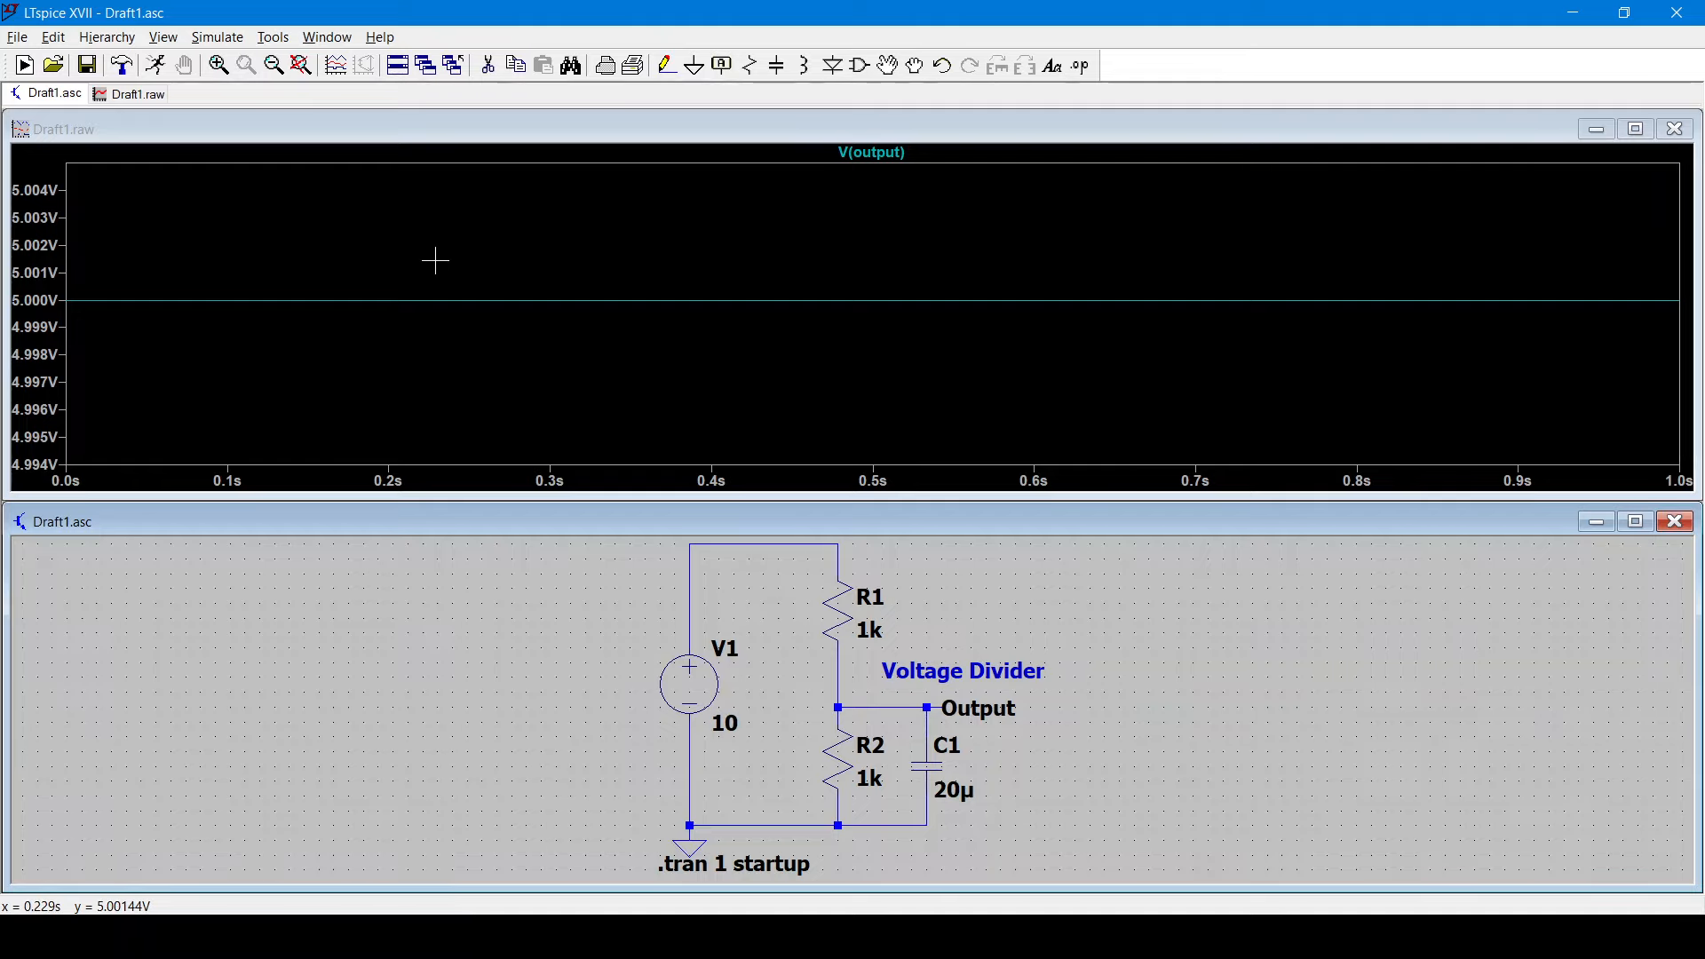
click(158, 69)
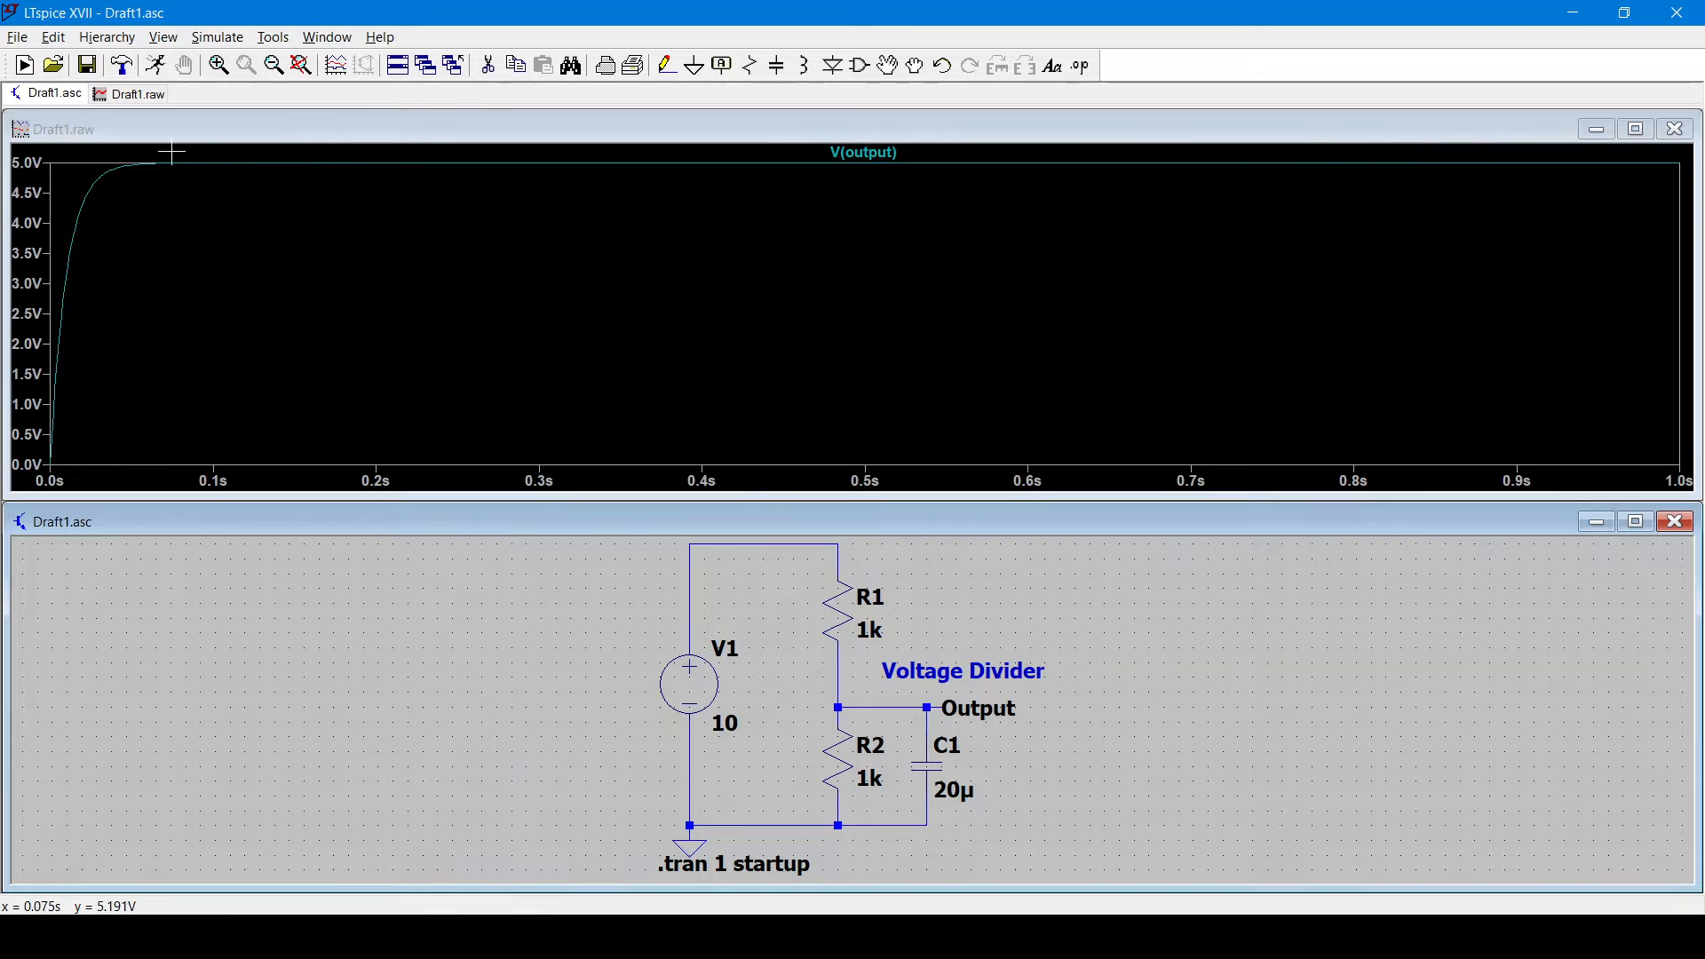
Measure V(output) along its initial rise with two cursors, at about 13.7 ms and 37.8 ms, and close the cursor readout.
drag(172, 153, 32, 478)
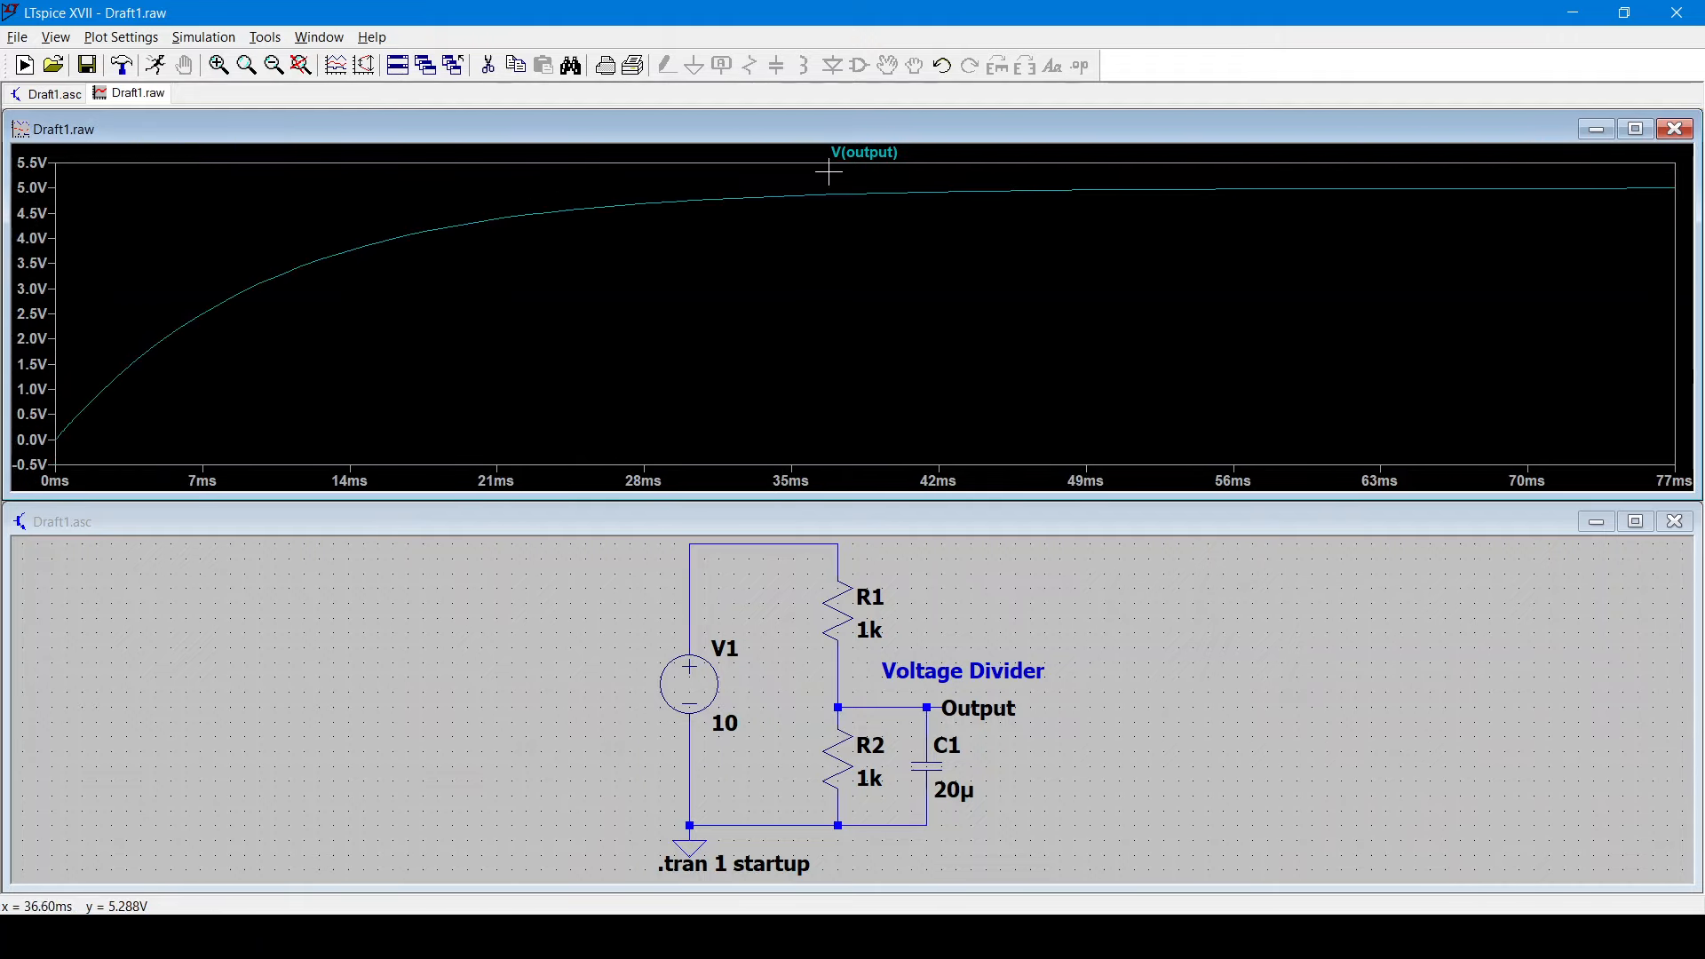
click(866, 153)
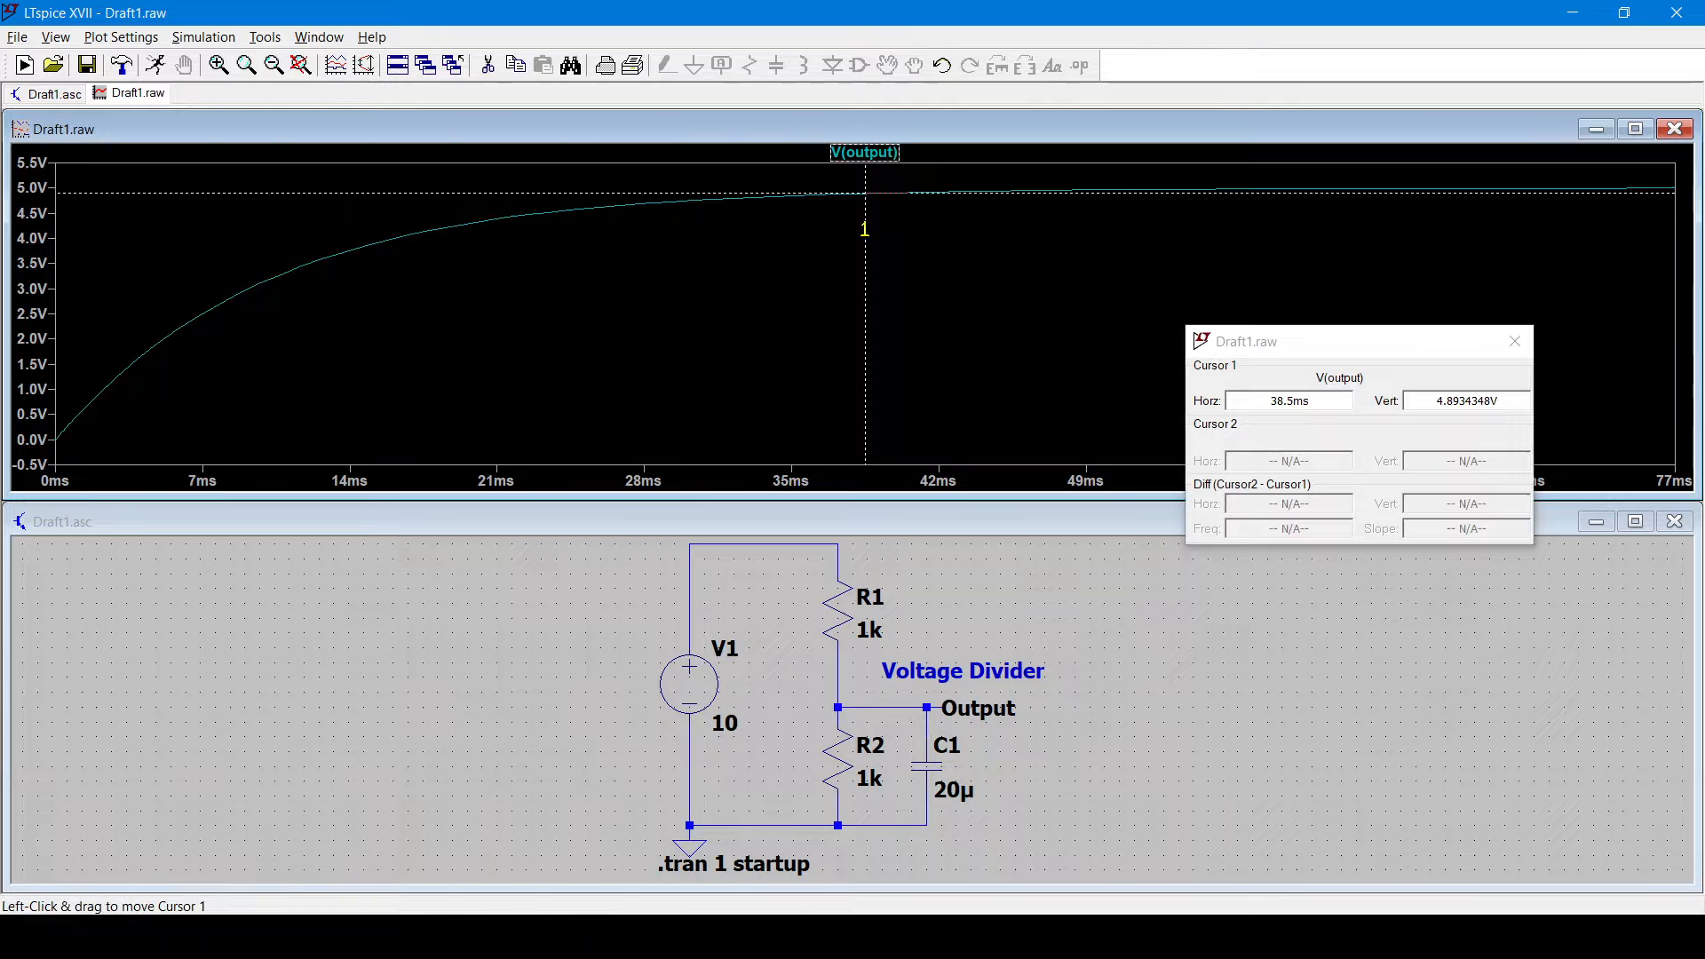
drag(866, 229, 343, 384)
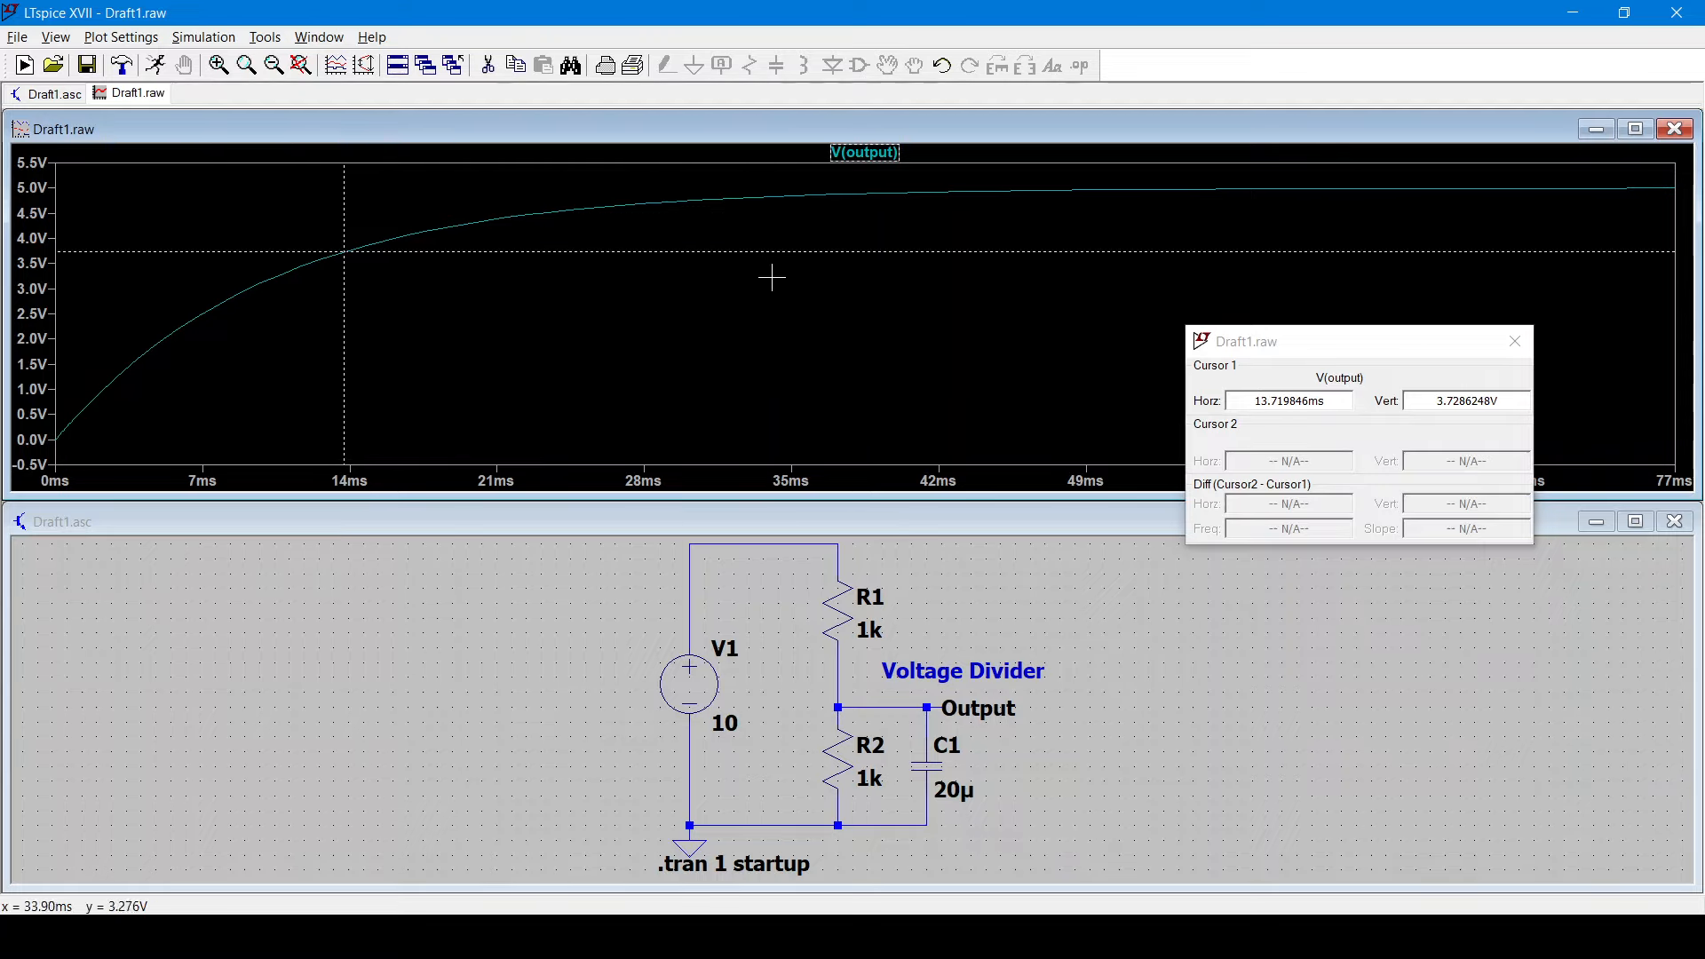
click(873, 155)
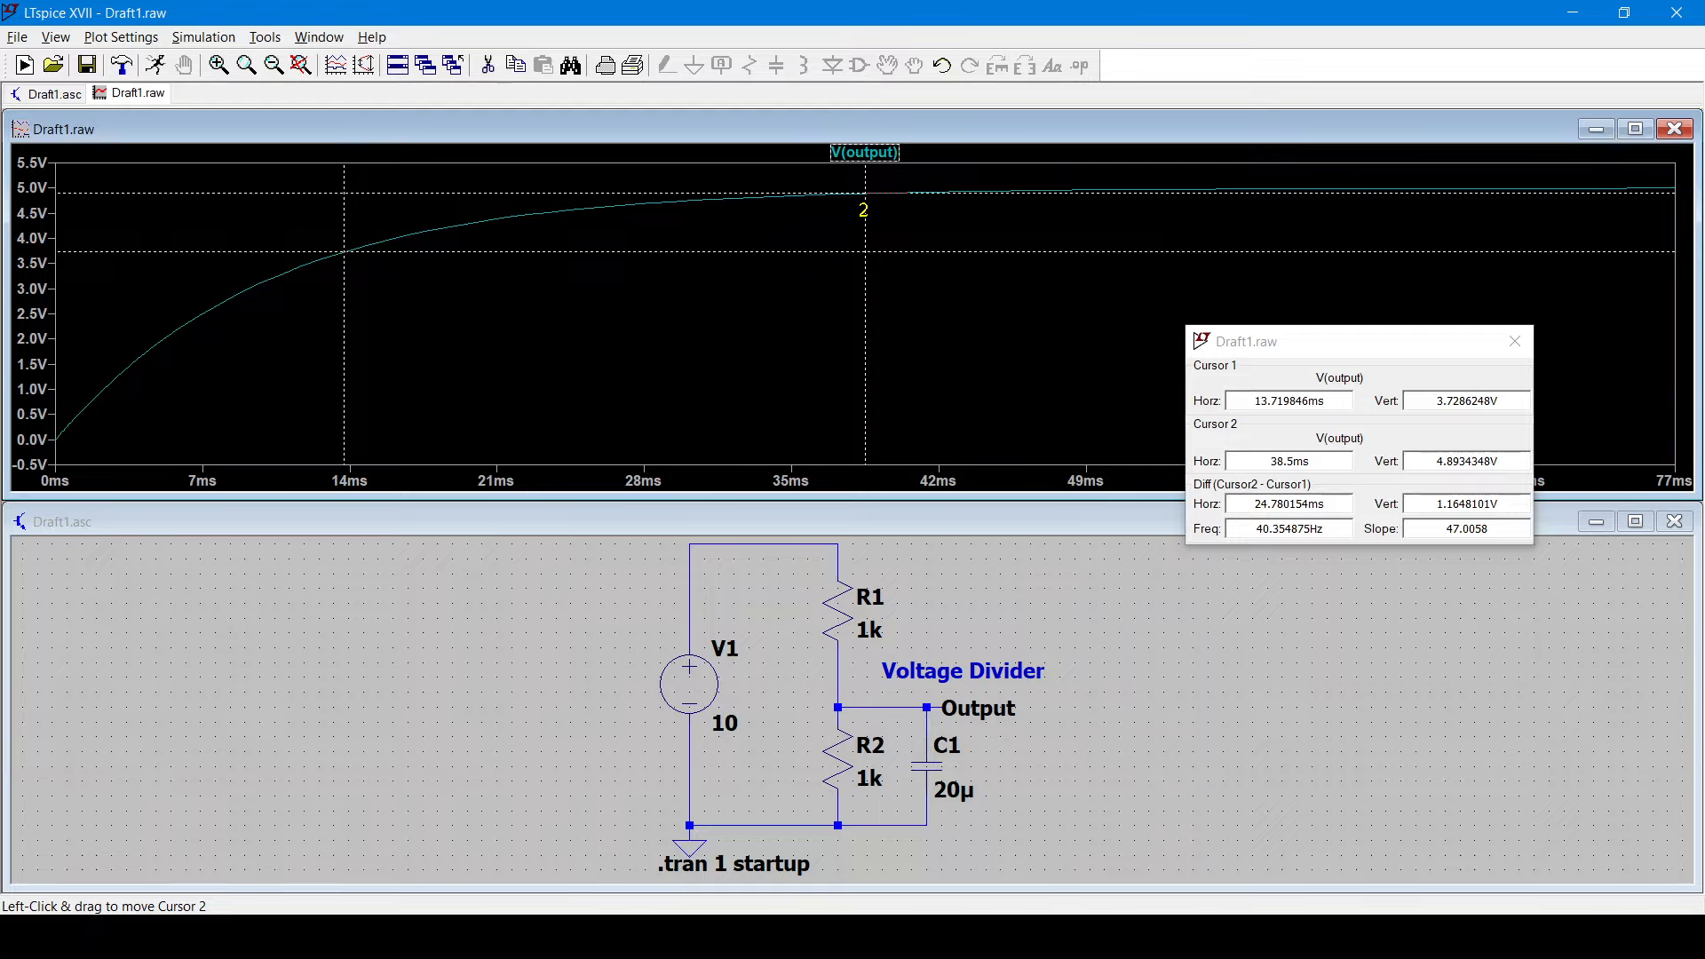
mouse_move(863, 210)
mouse_down()
mouse_move(679, 228)
mouse_move(850, 233)
mouse_up()
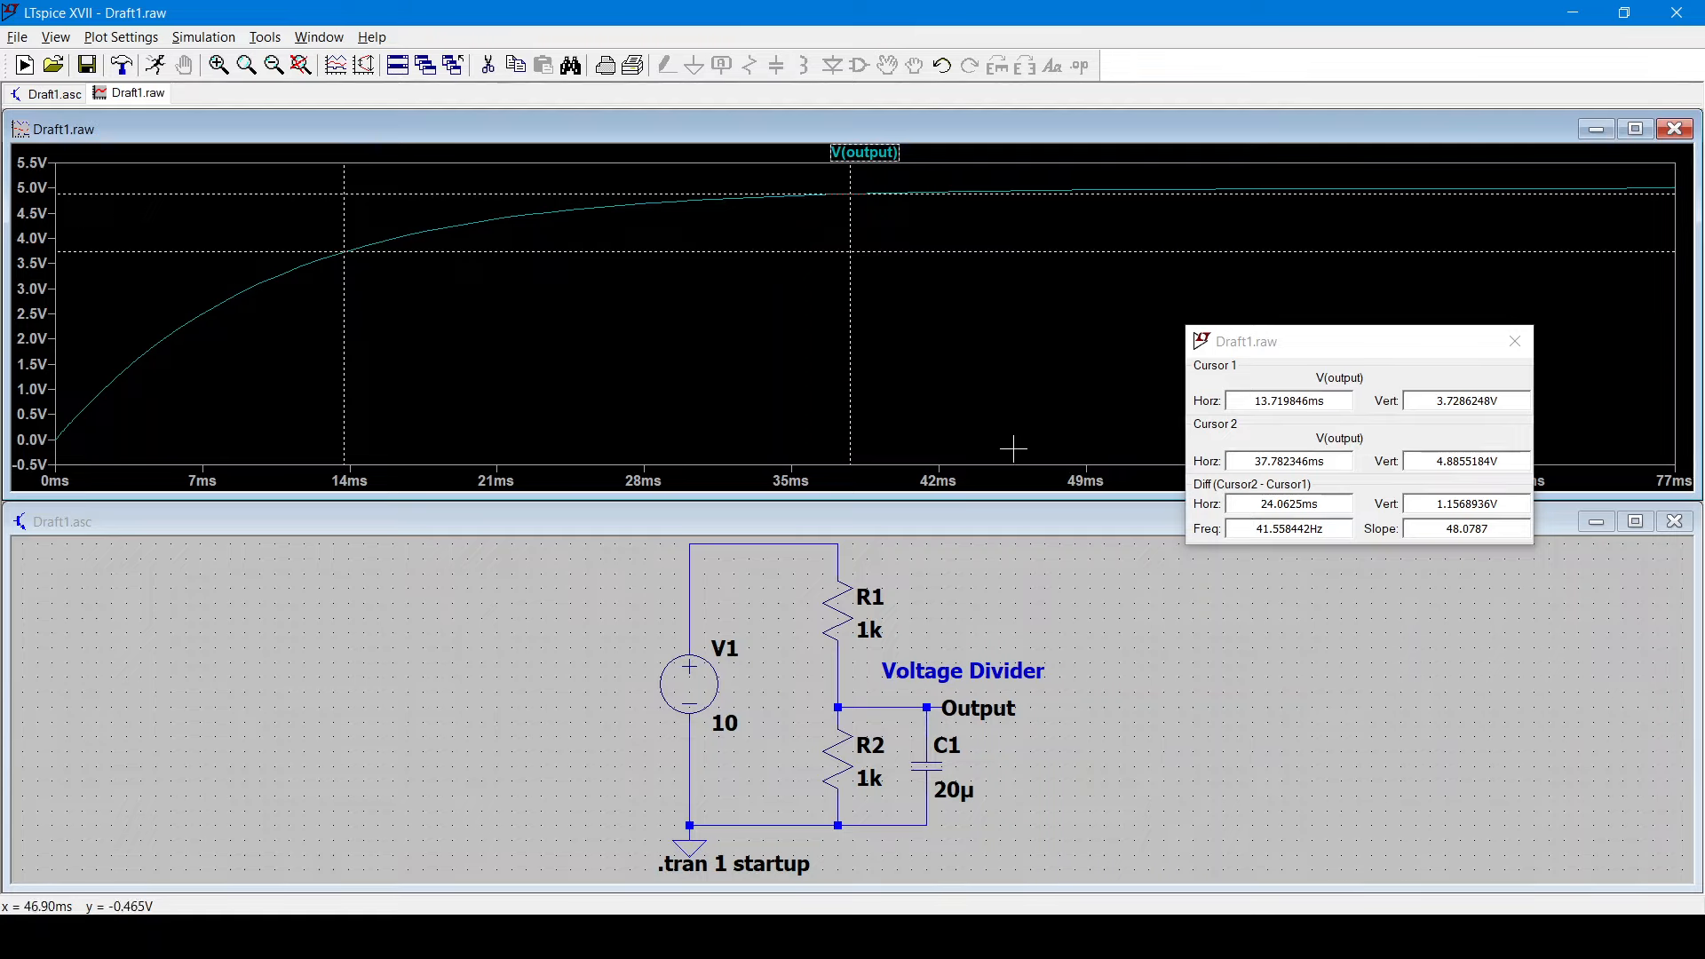
click(1515, 341)
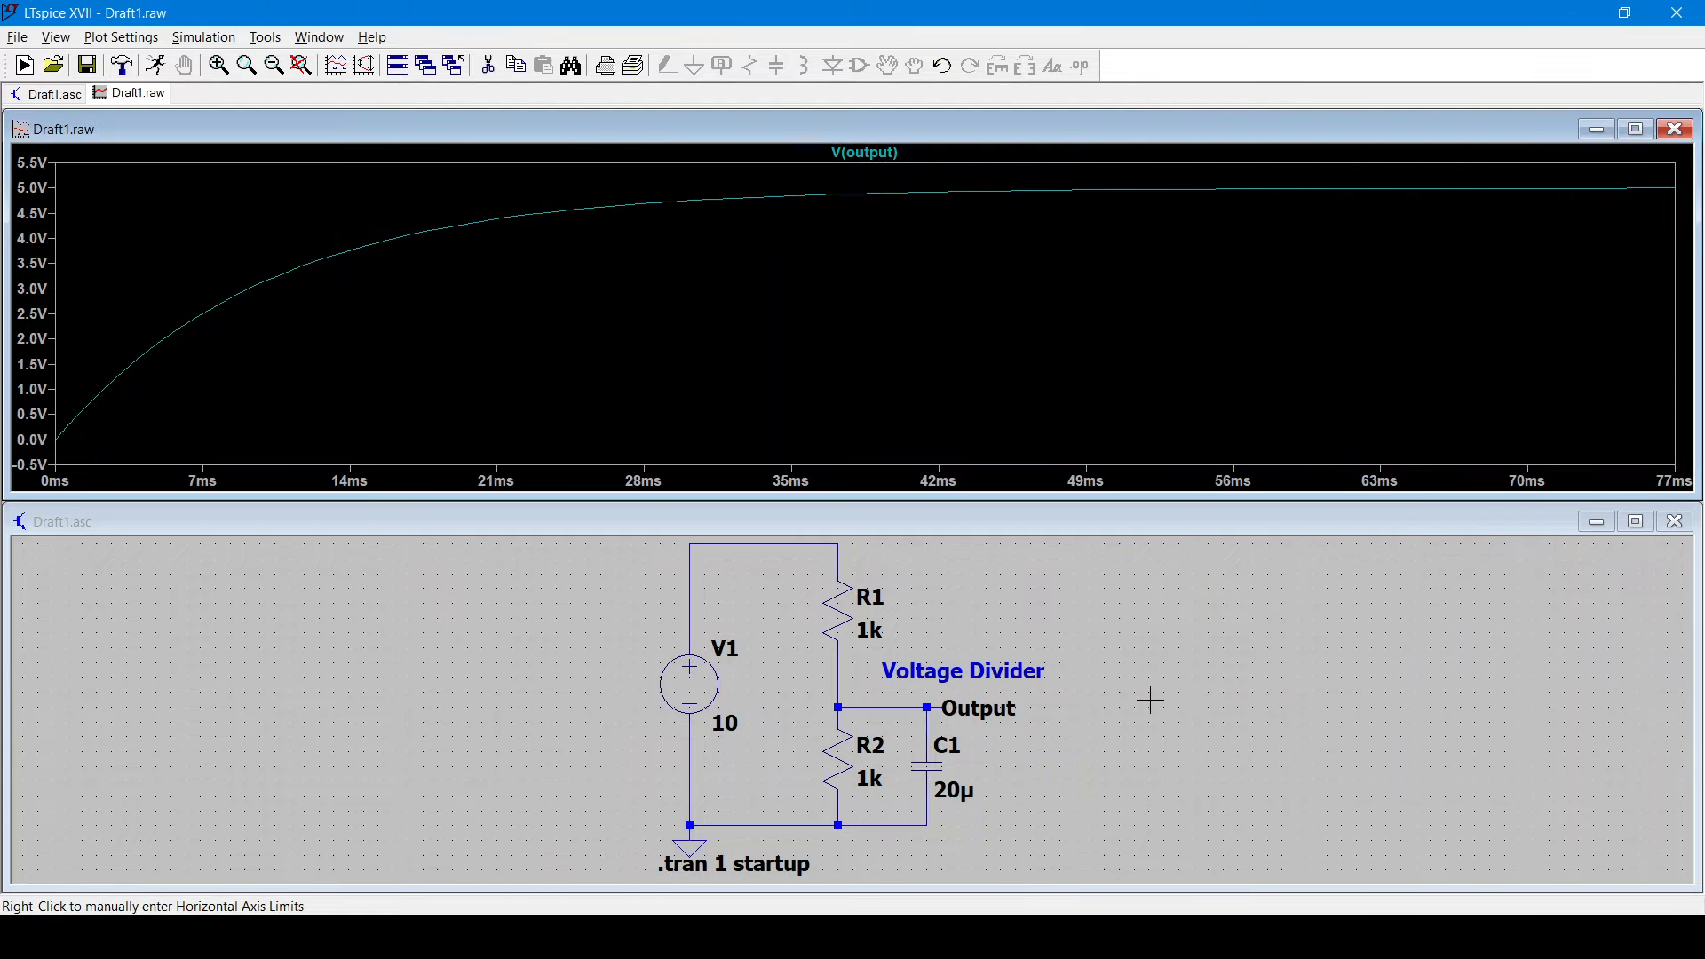